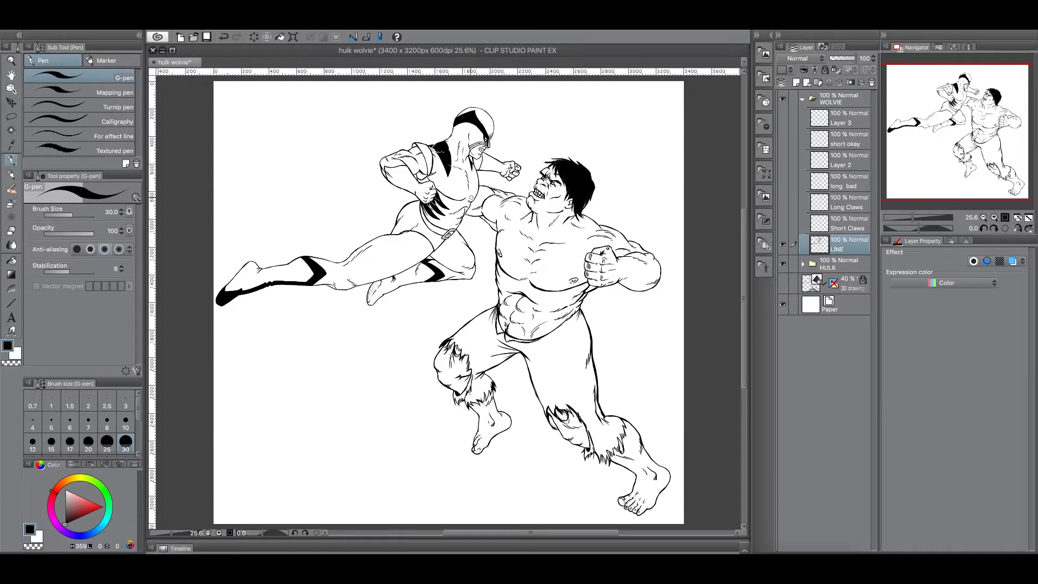
Make Layer 3 in the WOLVIE folder active and visible, and set the drawing colour to bright green.
{"action": "left_click_drag", "start_coordinate": [915, 220], "coordinate": [923, 217]}
{"action": "left_click_drag", "start_coordinate": [959, 136], "coordinate": [956, 99]}
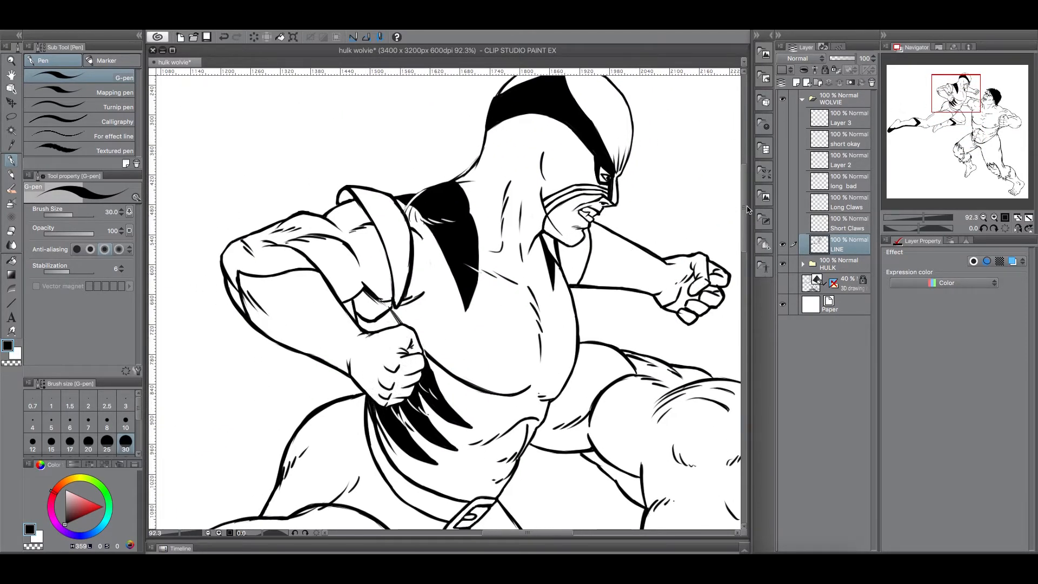
{"action": "left_click", "coordinate": [854, 126]}
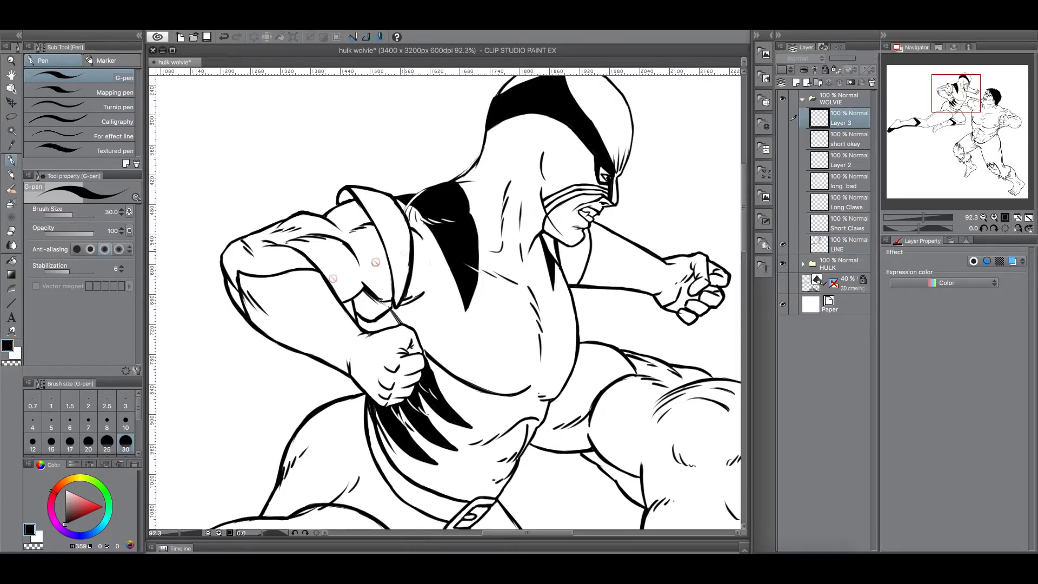
{"action": "left_click", "coordinate": [101, 486]}
{"action": "left_click_drag", "start_coordinate": [100, 511], "coordinate": [103, 507]}
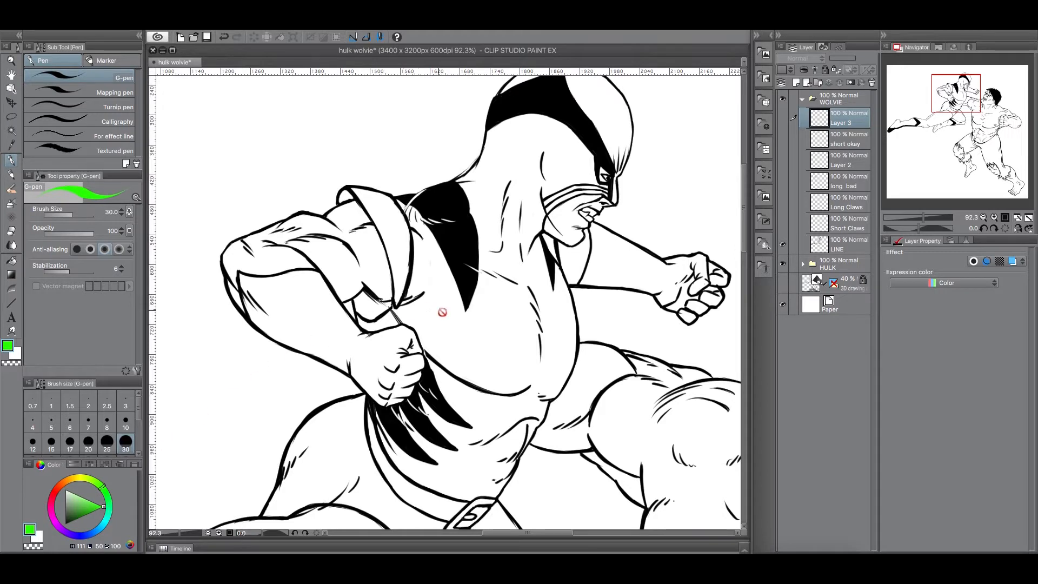
{"action": "left_click", "coordinate": [793, 118]}
Circle both of the masked fighter's fists in green with the G-pen and undo the two circles.
{"action": "mouse_move", "coordinate": [419, 296]}
{"action": "left_mouse_down"}
{"action": "mouse_move", "coordinate": [309, 384]}
{"action": "mouse_move", "coordinate": [427, 294]}
{"action": "left_mouse_up"}
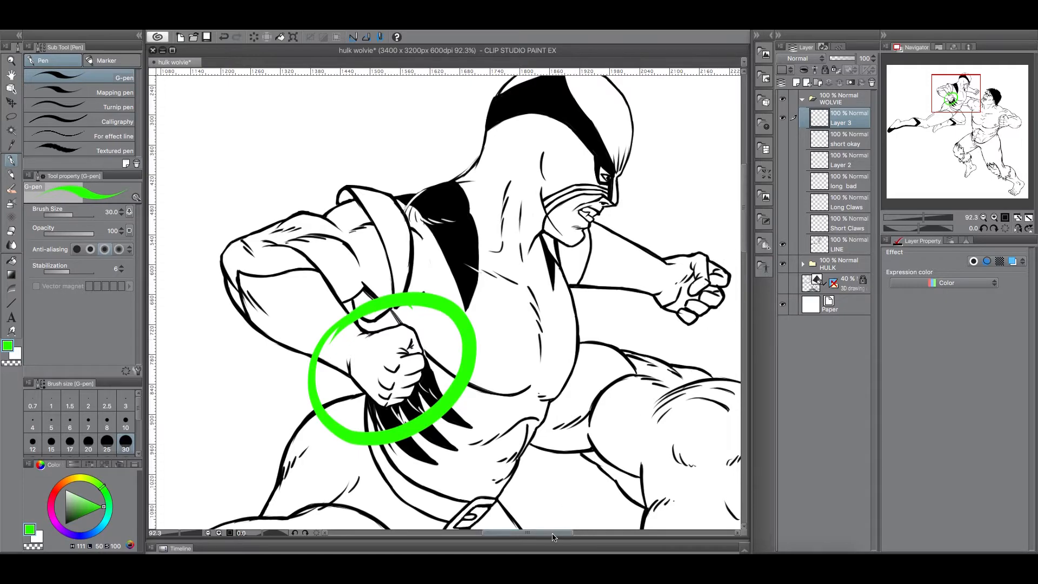
{"action": "left_click_drag", "start_coordinate": [555, 533], "coordinate": [570, 533]}
{"action": "mouse_move", "coordinate": [616, 231]}
{"action": "left_mouse_down"}
{"action": "mouse_move", "coordinate": [604, 230]}
{"action": "mouse_move", "coordinate": [507, 310]}
{"action": "left_mouse_up"}
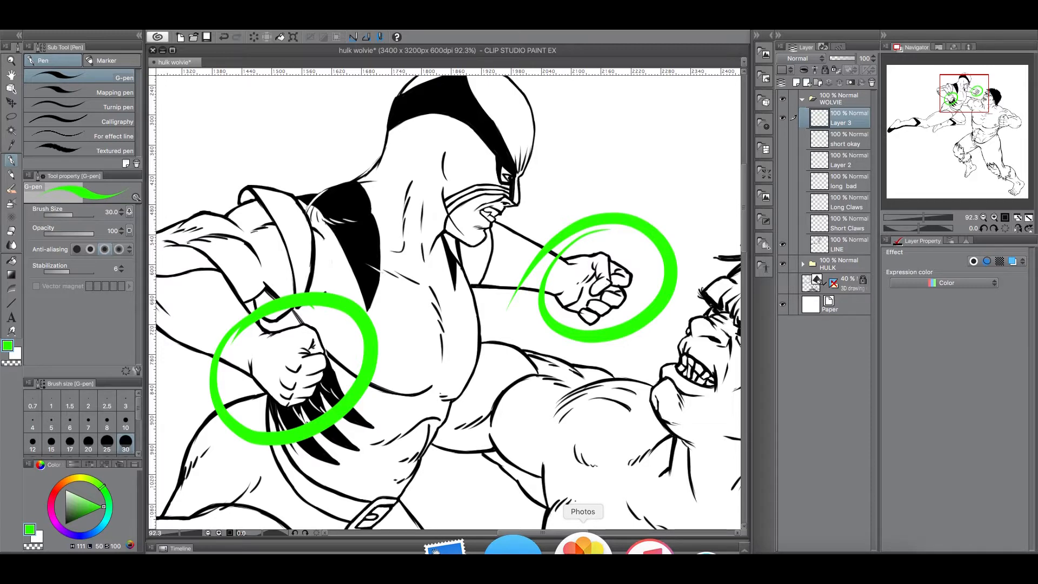
{"action": "left_click", "coordinate": [223, 36]}
{"action": "left_click", "coordinate": [223, 36]}
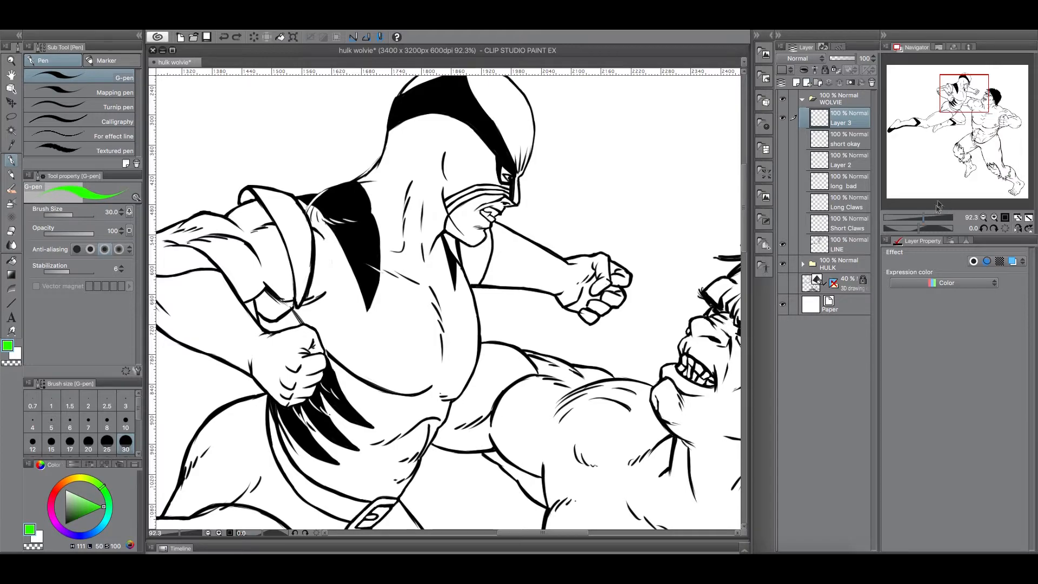
Draw green claw lines along the masked fighter's bent forearm and blue claw strokes extending over the fist.
{"action": "left_click_drag", "start_coordinate": [926, 218], "coordinate": [919, 219]}
{"action": "left_click_drag", "start_coordinate": [968, 126], "coordinate": [939, 125]}
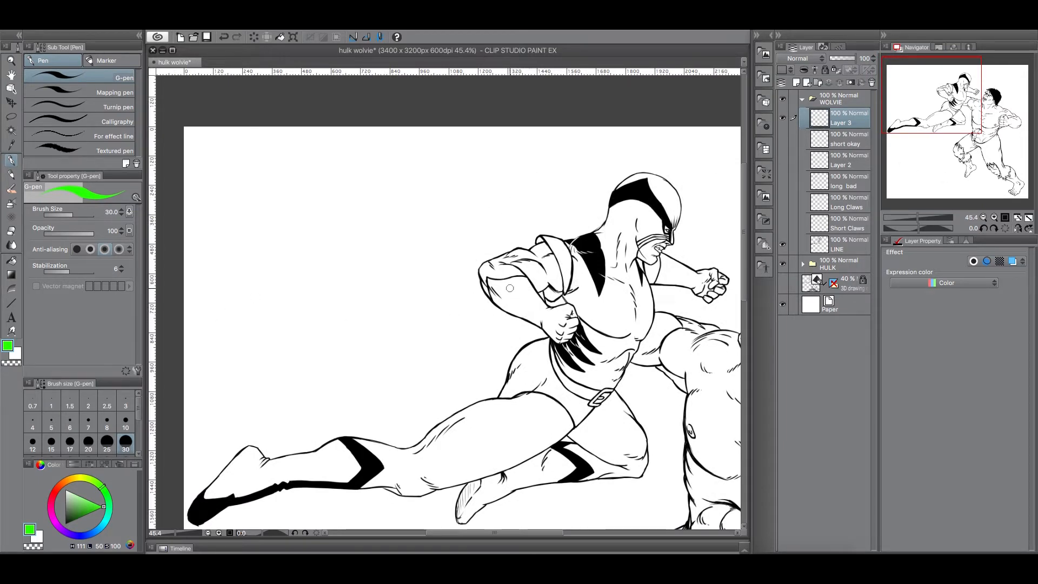
{"action": "mouse_move", "coordinate": [510, 283]}
{"action": "left_mouse_down"}
{"action": "mouse_move", "coordinate": [541, 310]}
{"action": "mouse_move", "coordinate": [515, 310]}
{"action": "mouse_move", "coordinate": [534, 324]}
{"action": "left_mouse_up"}
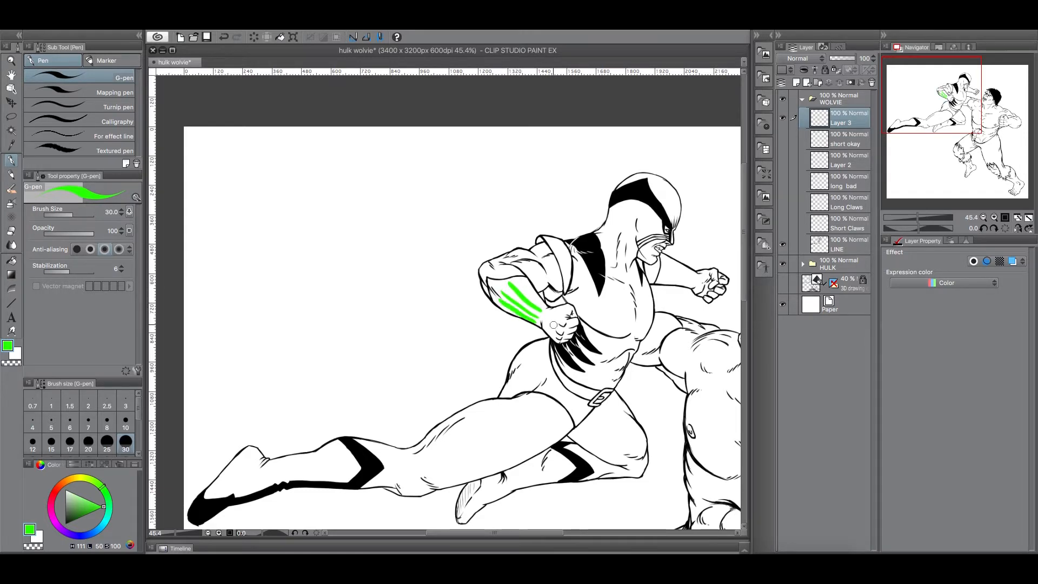
{"action": "left_click_drag", "start_coordinate": [94, 535], "coordinate": [82, 535]}
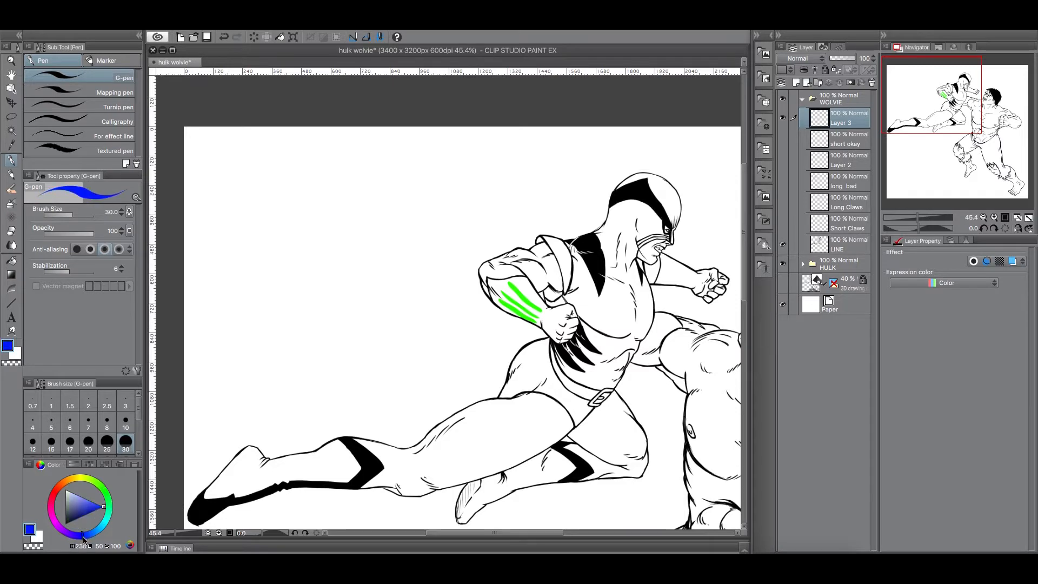
{"action": "mouse_move", "coordinate": [548, 316]}
{"action": "left_mouse_down"}
{"action": "mouse_move", "coordinate": [594, 354]}
{"action": "mouse_move", "coordinate": [575, 346]}
{"action": "mouse_move", "coordinate": [582, 337]}
{"action": "mouse_move", "coordinate": [550, 327]}
{"action": "mouse_move", "coordinate": [577, 355]}
{"action": "mouse_move", "coordinate": [561, 352]}
{"action": "mouse_move", "coordinate": [579, 378]}
{"action": "left_mouse_up"}
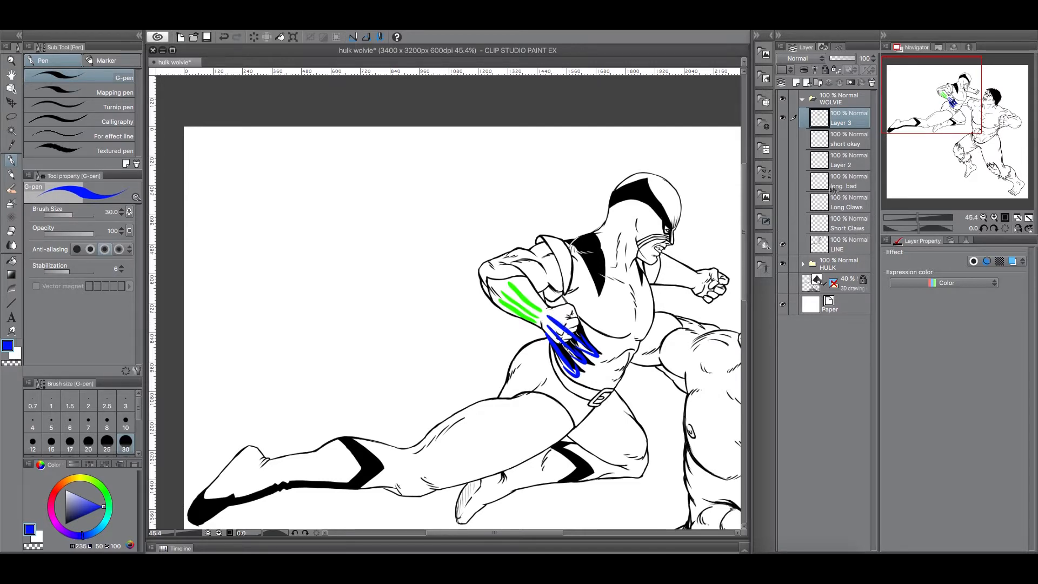
Show the long bad layer and trace the wrist bend of its arm sketch in red at brush size 10.
{"action": "left_click", "coordinate": [784, 182]}
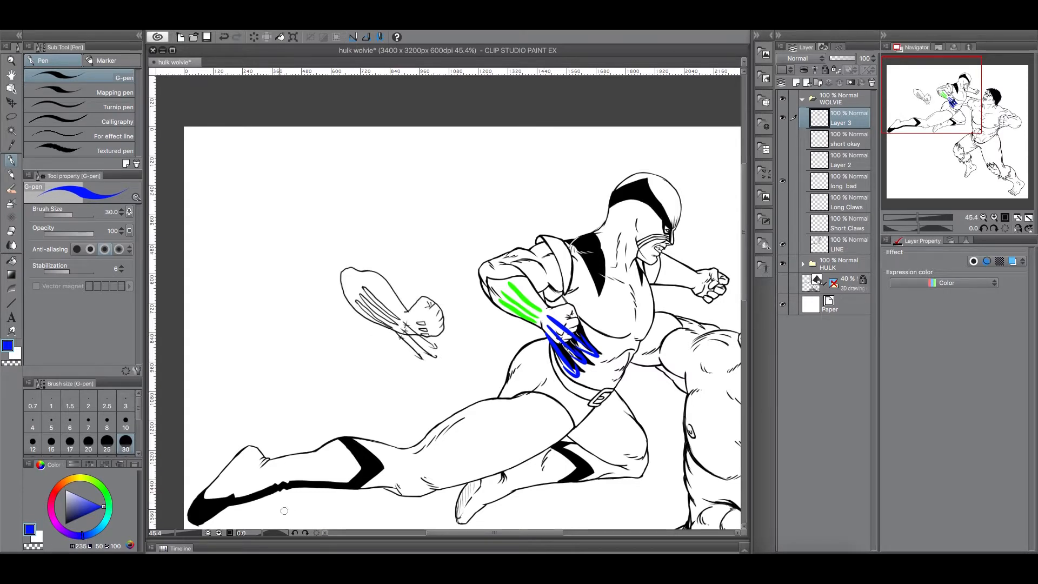
{"action": "left_click", "coordinate": [59, 491]}
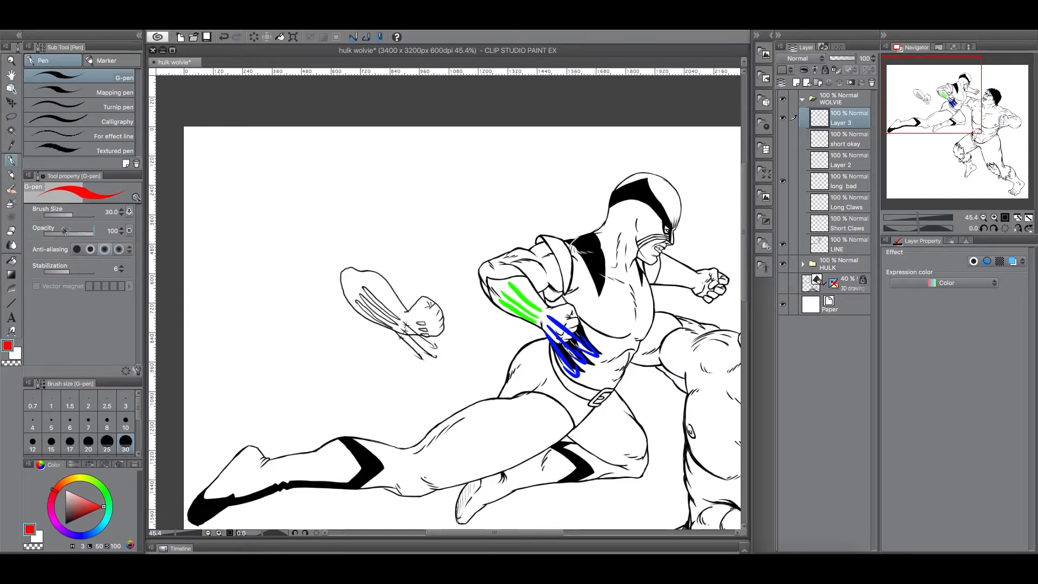
{"action": "left_click", "coordinate": [125, 425]}
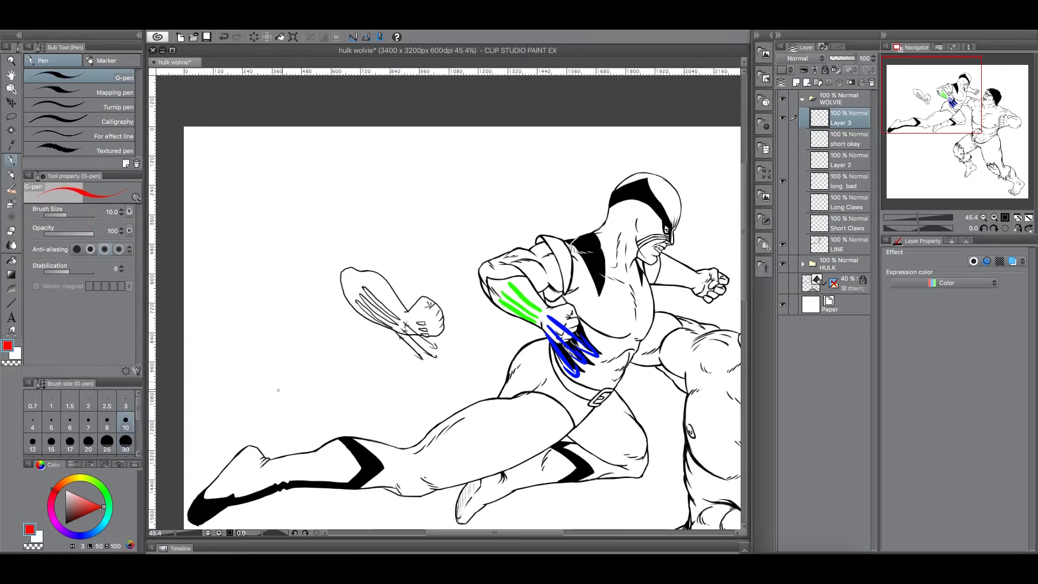
{"action": "left_click_drag", "start_coordinate": [920, 218], "coordinate": [923, 217]}
{"action": "left_click_drag", "start_coordinate": [935, 112], "coordinate": [935, 99]}
{"action": "left_click_drag", "start_coordinate": [301, 315], "coordinate": [353, 302]}
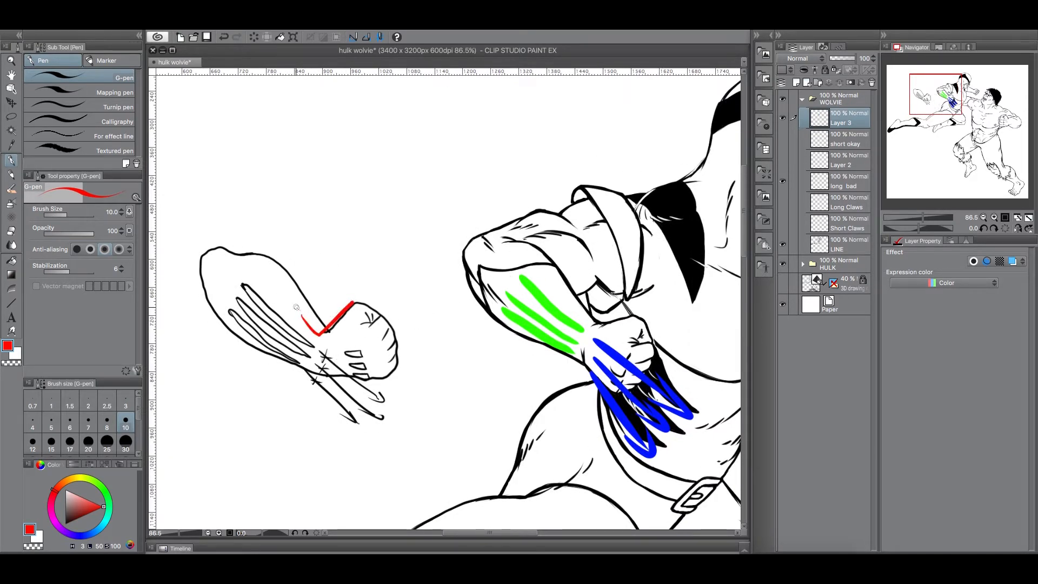
{"action": "left_click_drag", "start_coordinate": [319, 331], "coordinate": [349, 302]}
Mark the wrist of the long-claw arm sketch with red crosses and trace its claws with red arrows.
{"action": "left_click_drag", "start_coordinate": [326, 352], "coordinate": [330, 369]}
{"action": "mouse_move", "coordinate": [314, 376]}
{"action": "left_mouse_down"}
{"action": "mouse_move", "coordinate": [312, 389]}
{"action": "mouse_move", "coordinate": [321, 384]}
{"action": "mouse_move", "coordinate": [361, 432]}
{"action": "mouse_move", "coordinate": [339, 416]}
{"action": "mouse_move", "coordinate": [386, 432]}
{"action": "mouse_move", "coordinate": [362, 411]}
{"action": "left_mouse_up"}
{"action": "mouse_move", "coordinate": [335, 363]}
{"action": "left_mouse_down"}
{"action": "mouse_move", "coordinate": [397, 419]}
{"action": "mouse_move", "coordinate": [390, 398]}
{"action": "left_mouse_up"}
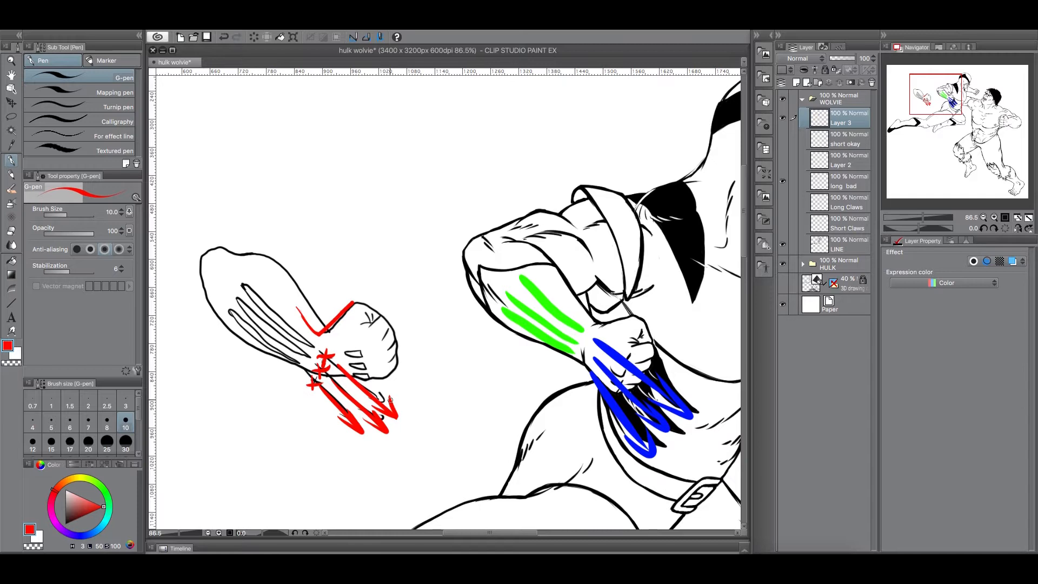
Show the short okay layer and fill the three short claw shapes in its hand sketch with blue.
{"action": "left_click", "coordinate": [103, 486]}
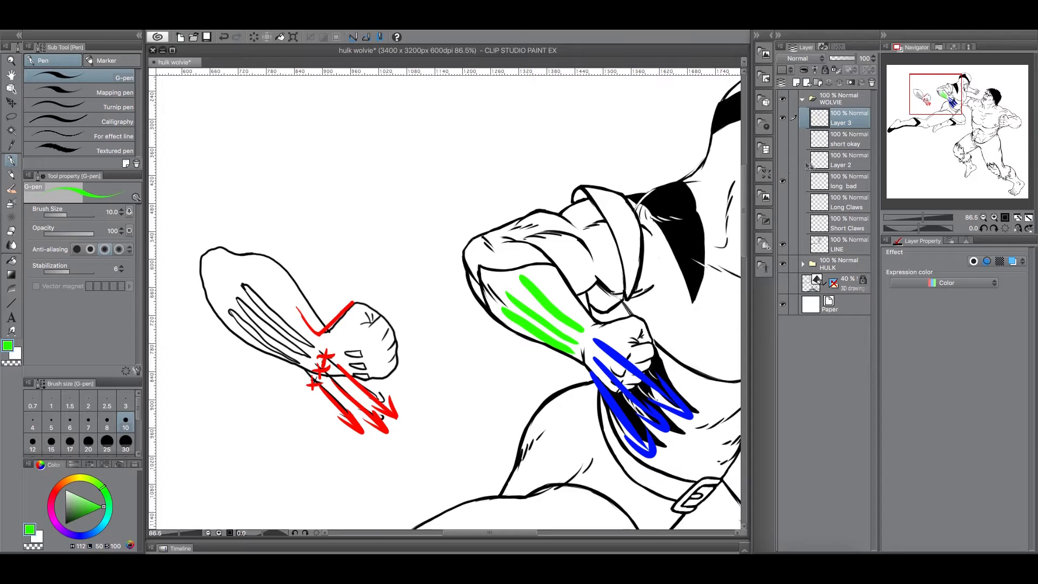
{"action": "left_click", "coordinate": [782, 139]}
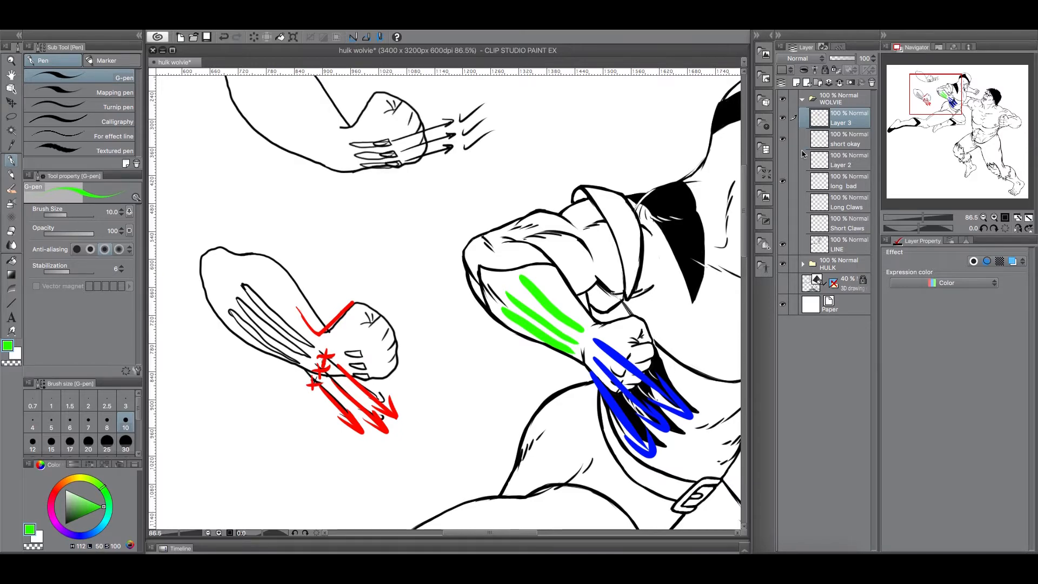
{"action": "left_click_drag", "start_coordinate": [923, 108], "coordinate": [923, 102]}
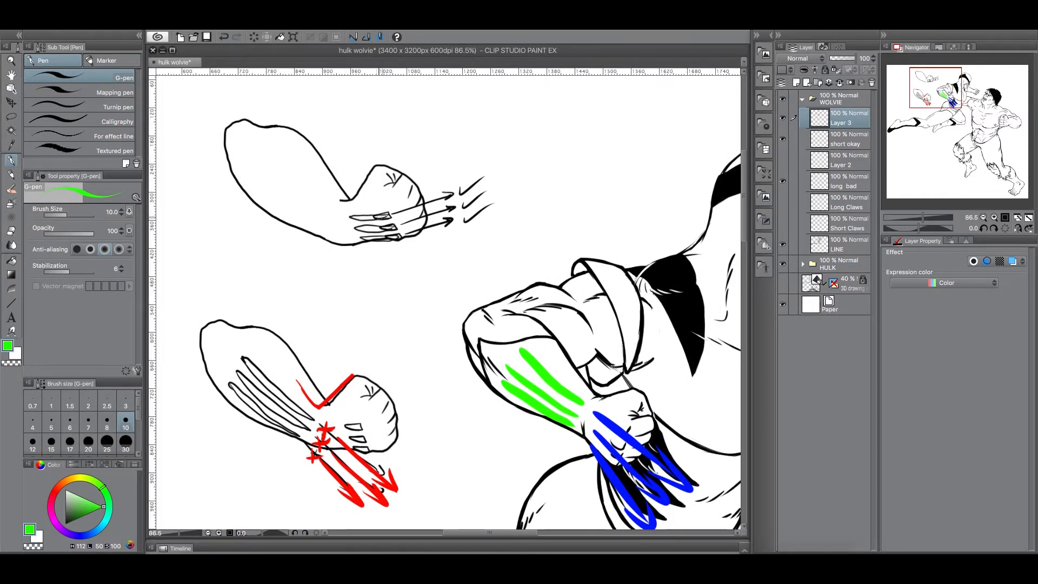
{"action": "left_click", "coordinate": [85, 533]}
{"action": "mouse_move", "coordinate": [350, 218]}
{"action": "left_mouse_down"}
{"action": "mouse_move", "coordinate": [380, 216]}
{"action": "mouse_move", "coordinate": [386, 237]}
{"action": "left_mouse_up"}
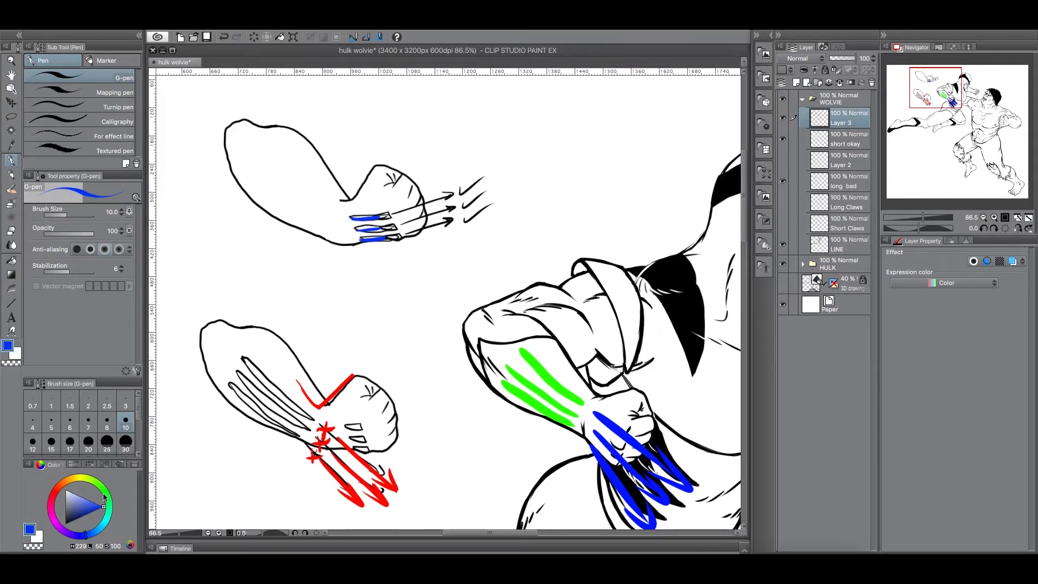
Trace the three claw arrows and the check marks beside the short-claw hand sketch in green.
{"action": "left_click_drag", "start_coordinate": [105, 497], "coordinate": [105, 489]}
{"action": "left_click_drag", "start_coordinate": [390, 215], "coordinate": [476, 188]}
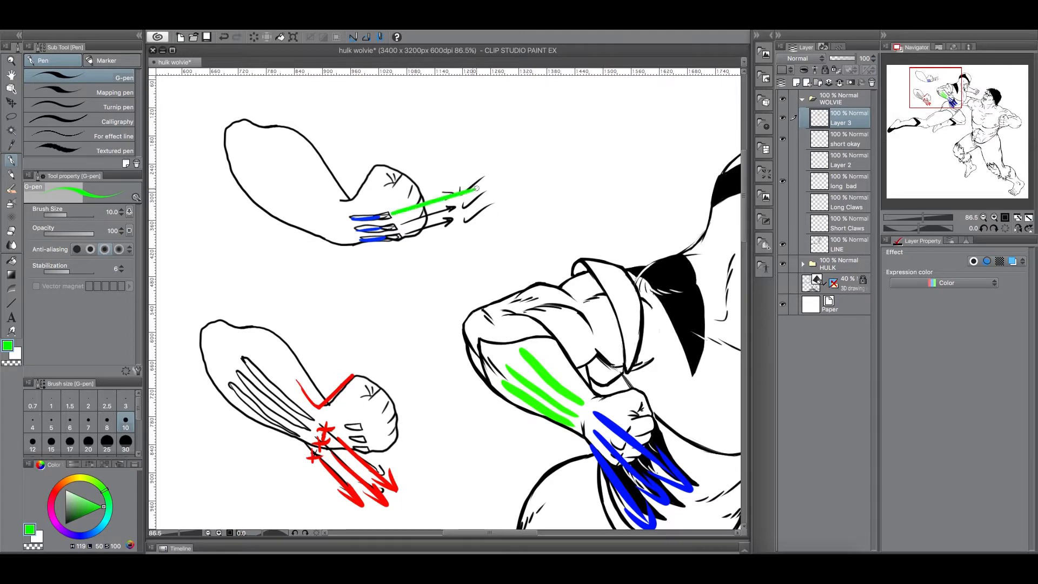
{"action": "mouse_move", "coordinate": [403, 223]}
{"action": "left_mouse_down"}
{"action": "mouse_move", "coordinate": [455, 208]}
{"action": "mouse_move", "coordinate": [475, 185]}
{"action": "mouse_move", "coordinate": [452, 233]}
{"action": "left_mouse_up"}
{"action": "mouse_move", "coordinate": [479, 183]}
{"action": "left_mouse_down"}
{"action": "mouse_move", "coordinate": [512, 162]}
{"action": "mouse_move", "coordinate": [512, 175]}
{"action": "left_mouse_up"}
{"action": "left_click_drag", "start_coordinate": [486, 210], "coordinate": [527, 185]}
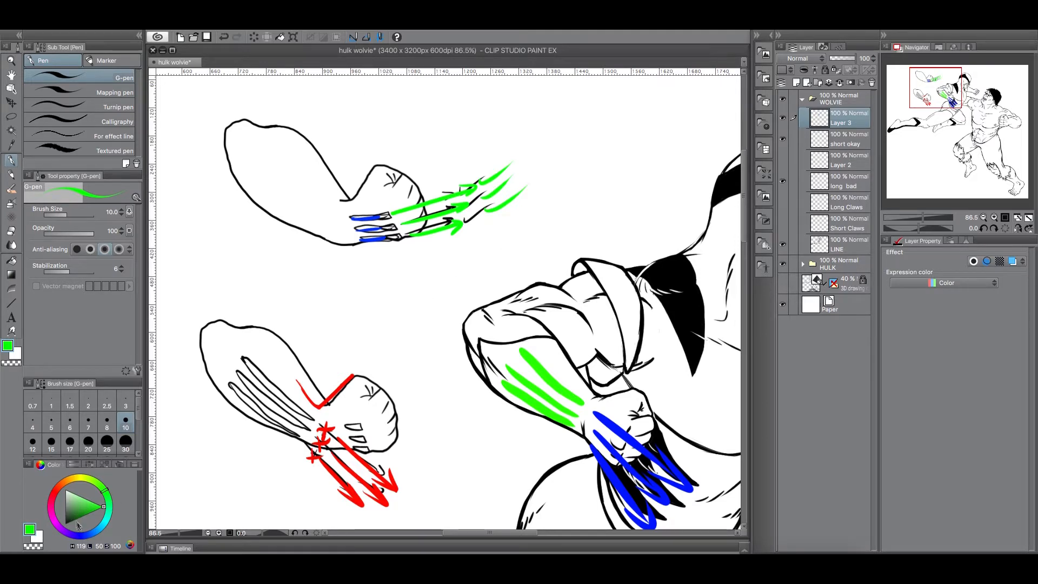
Draw a magenta bracket under the blue claws and hand-letter "short" below it.
{"action": "left_click_drag", "start_coordinate": [55, 522], "coordinate": [57, 518]}
{"action": "mouse_move", "coordinate": [360, 250]}
{"action": "left_mouse_down"}
{"action": "mouse_move", "coordinate": [388, 249]}
{"action": "mouse_move", "coordinate": [361, 278]}
{"action": "mouse_move", "coordinate": [402, 269]}
{"action": "left_mouse_up"}
{"action": "left_click_drag", "start_coordinate": [403, 257], "coordinate": [408, 276]}
{"action": "left_click_drag", "start_coordinate": [398, 268], "coordinate": [415, 261]}
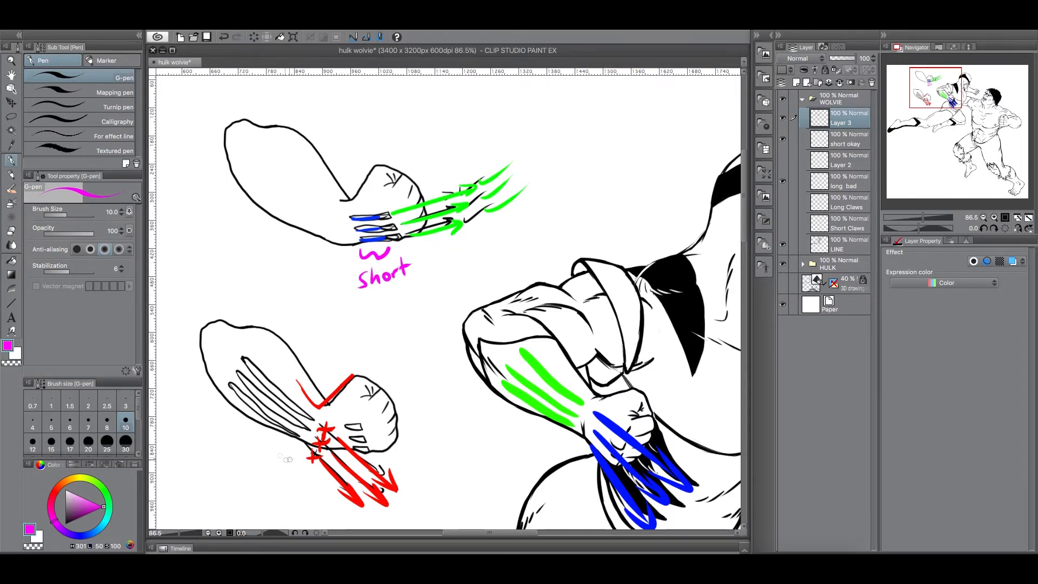
Draw a magenta bracket along the long claws of the other arm sketch and hand-letter "long" beside it.
{"action": "mouse_move", "coordinate": [214, 401]}
{"action": "left_mouse_down"}
{"action": "mouse_move", "coordinate": [254, 457]}
{"action": "mouse_move", "coordinate": [287, 447]}
{"action": "left_mouse_up"}
{"action": "left_click_drag", "start_coordinate": [192, 454], "coordinate": [191, 481]}
{"action": "mouse_move", "coordinate": [208, 467]}
{"action": "left_mouse_down"}
{"action": "mouse_move", "coordinate": [200, 478]}
{"action": "mouse_move", "coordinate": [208, 467]}
{"action": "left_mouse_up"}
{"action": "mouse_move", "coordinate": [214, 479]}
{"action": "left_mouse_down"}
{"action": "mouse_move", "coordinate": [220, 468]}
{"action": "mouse_move", "coordinate": [222, 479]}
{"action": "left_mouse_up"}
{"action": "left_click_drag", "start_coordinate": [230, 468], "coordinate": [223, 489]}
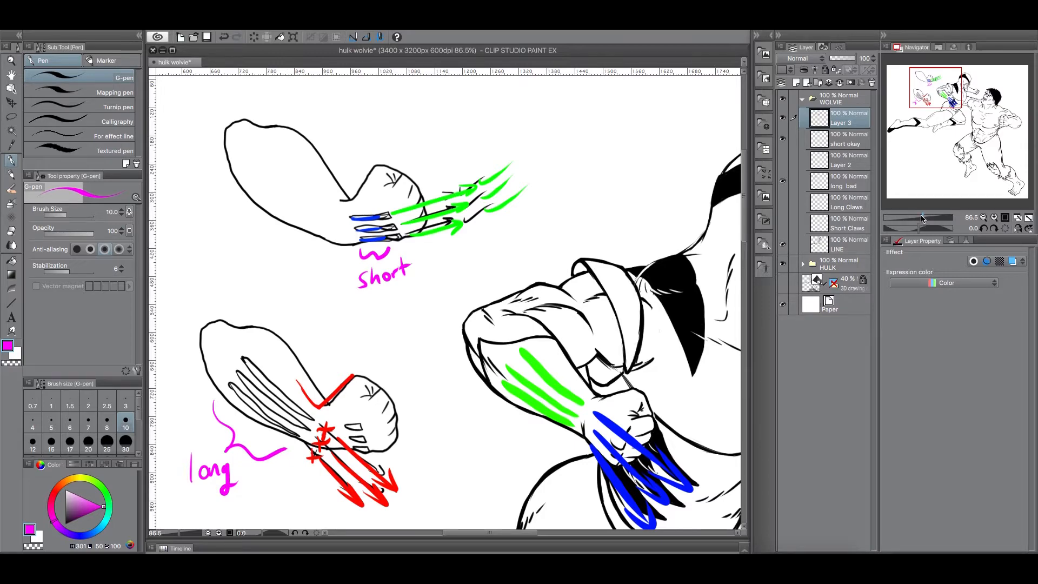
Hide Layer 3 and the short okay and long bad sketch layers.
{"action": "left_click_drag", "start_coordinate": [925, 217], "coordinate": [921, 217]}
{"action": "left_click_drag", "start_coordinate": [942, 105], "coordinate": [960, 107]}
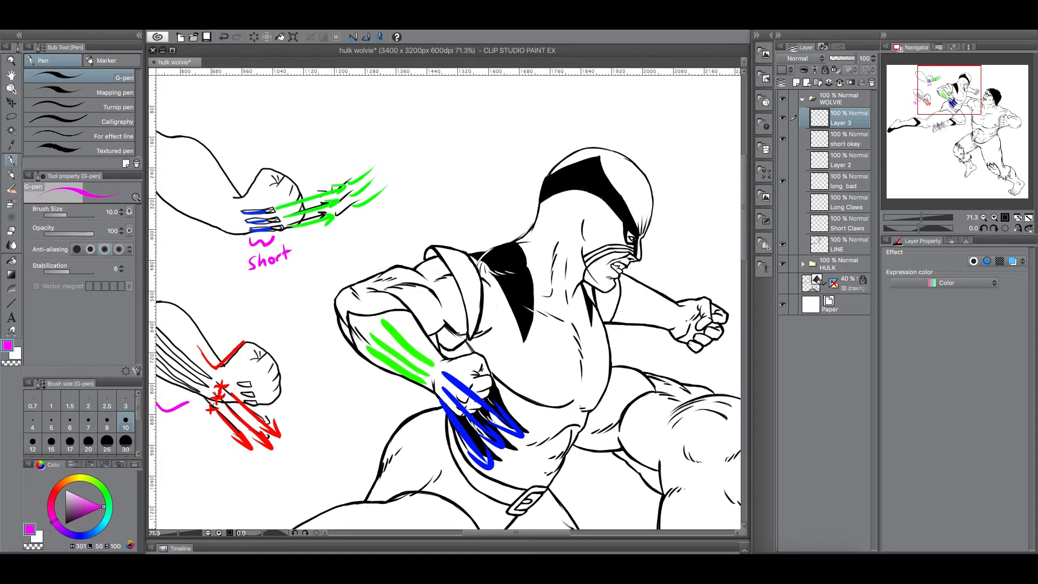
{"action": "left_click", "coordinate": [782, 119]}
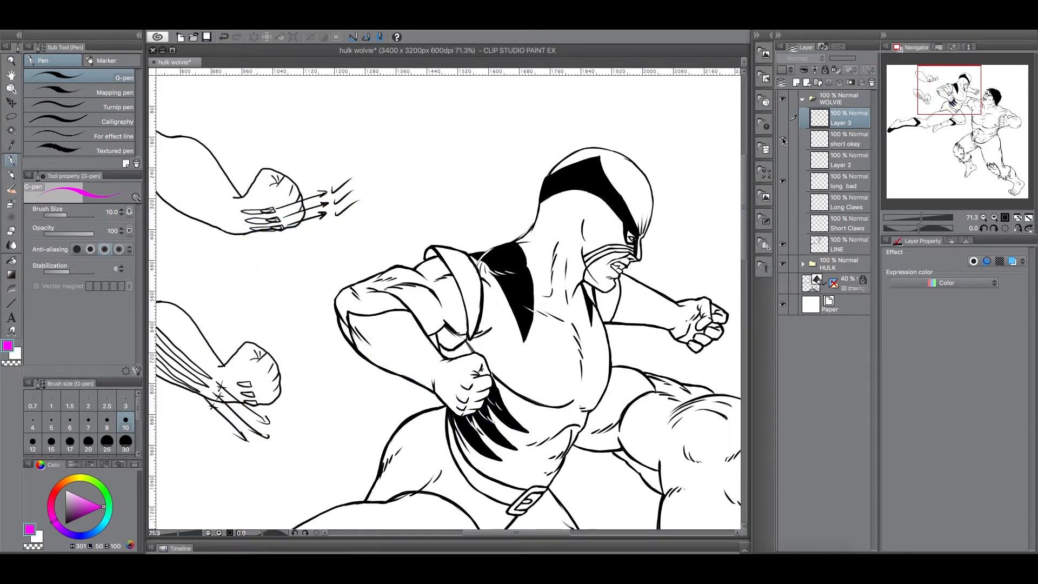
{"action": "left_click", "coordinate": [782, 139]}
{"action": "left_click", "coordinate": [782, 181]}
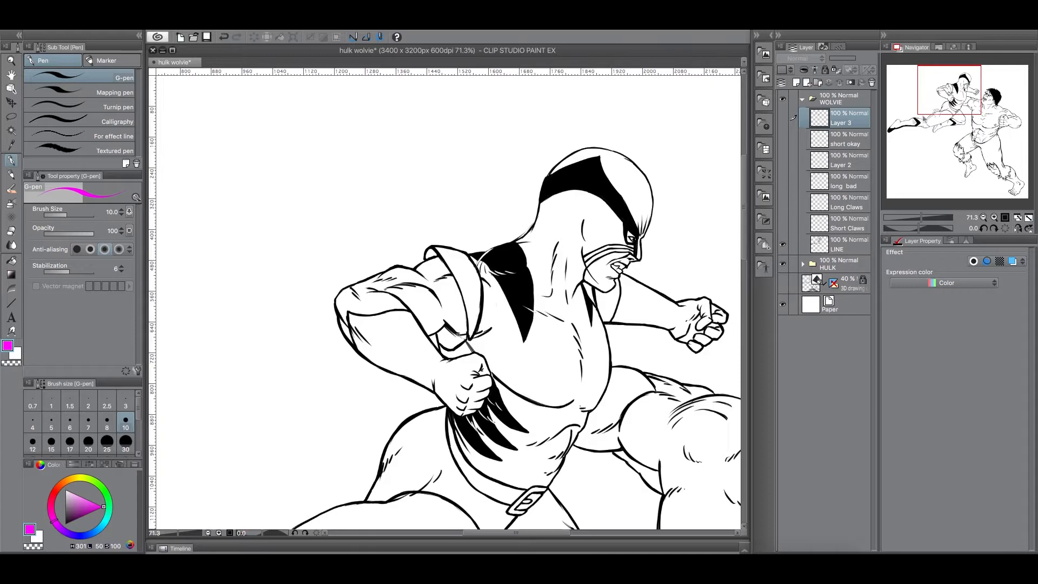
Show the Short Claws layer and examine the claws on both fists, close up and against the whole figures.
{"action": "left_click_drag", "start_coordinate": [963, 105], "coordinate": [982, 111]}
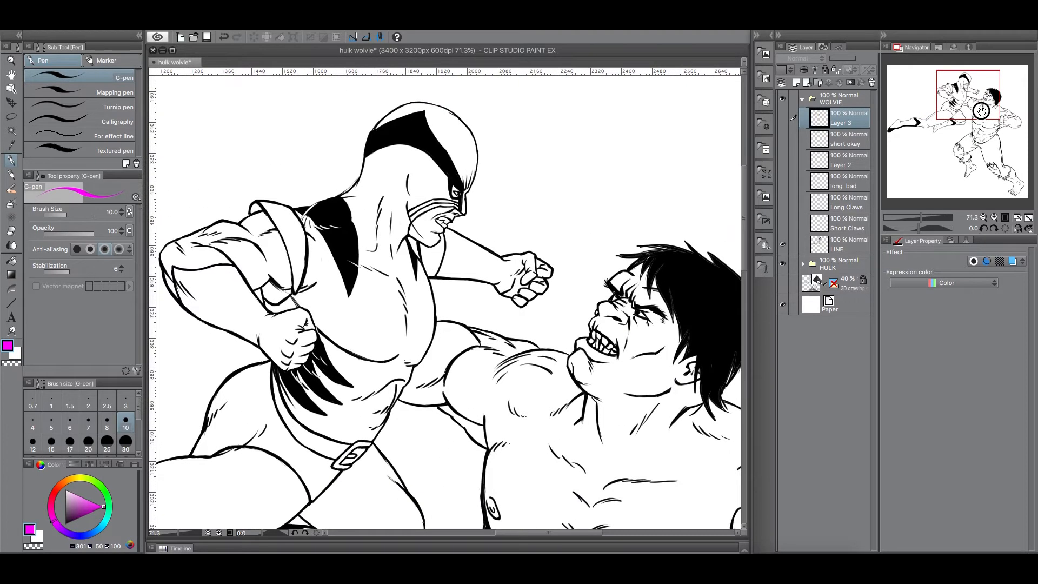
{"action": "left_click", "coordinate": [782, 222]}
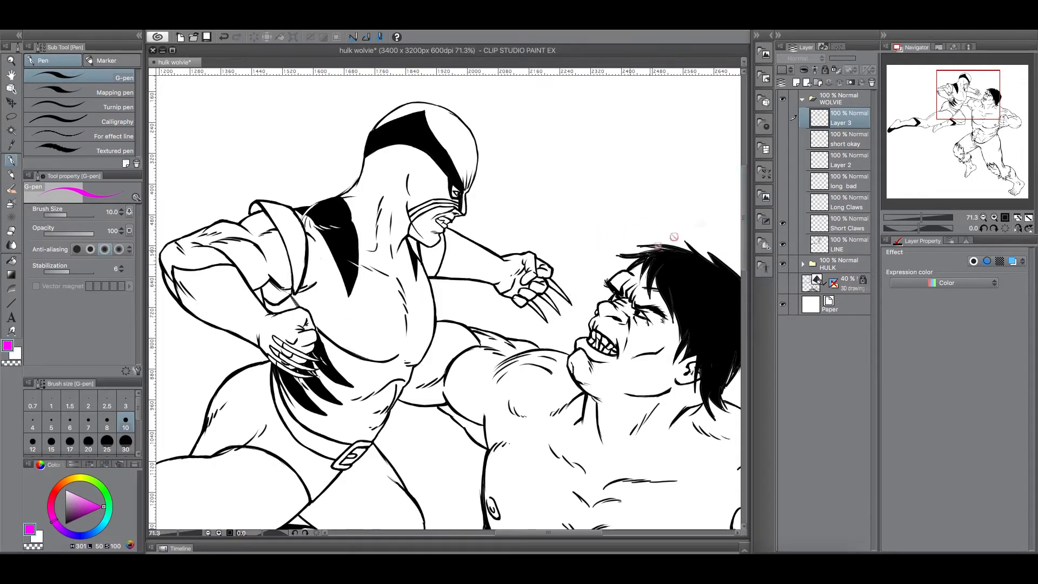
{"action": "left_click_drag", "start_coordinate": [921, 218], "coordinate": [914, 218]}
{"action": "left_click_drag", "start_coordinate": [968, 139], "coordinate": [955, 156]}
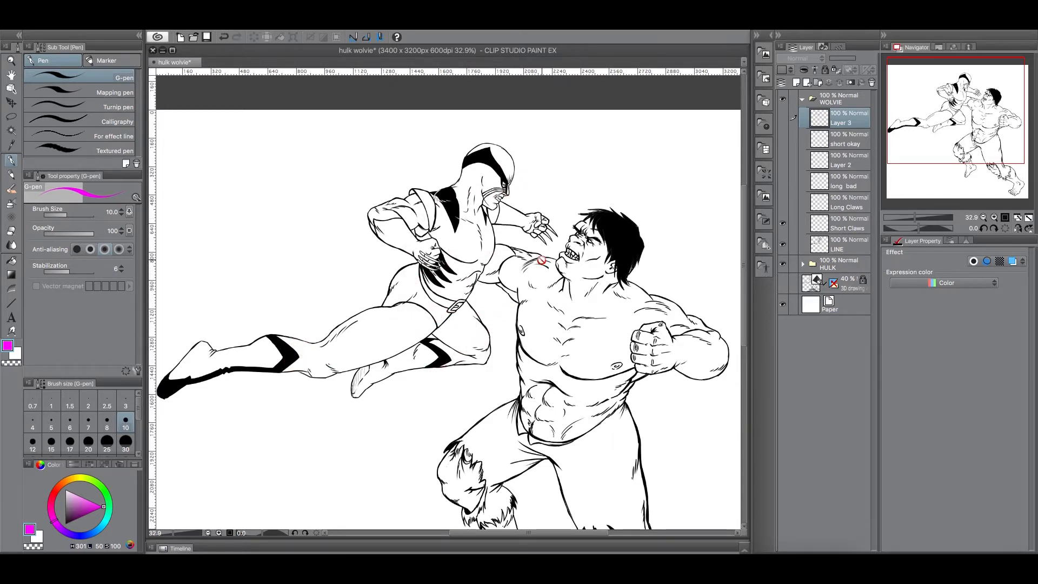
Hide the Short Claws layer and show the Long Claws layer in its place.
{"action": "left_click", "coordinate": [783, 224]}
{"action": "left_click", "coordinate": [782, 202]}
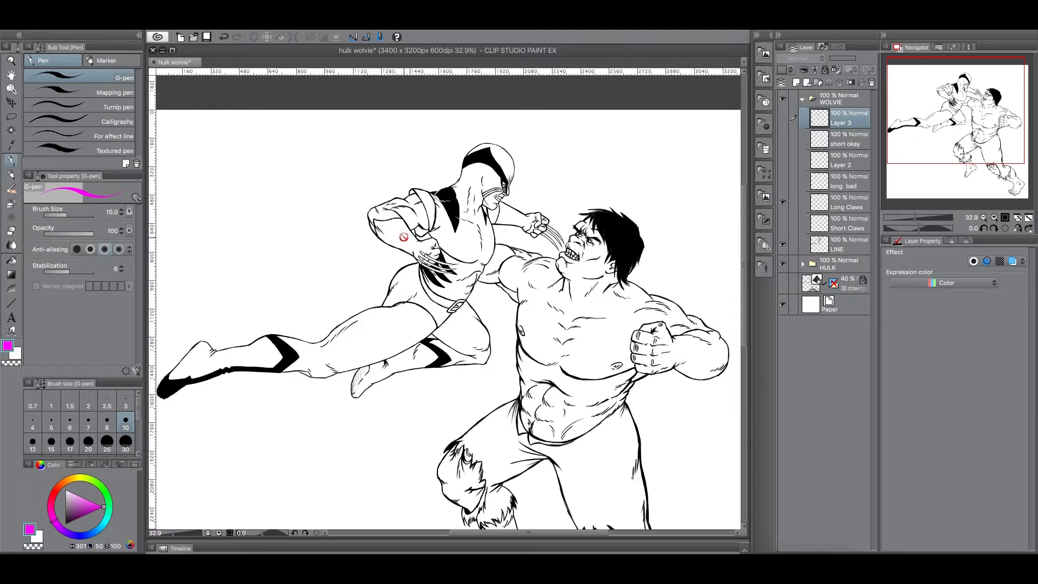
{"action": "left_click_drag", "start_coordinate": [914, 217], "coordinate": [924, 217]}
{"action": "left_click_drag", "start_coordinate": [956, 114], "coordinate": [953, 103]}
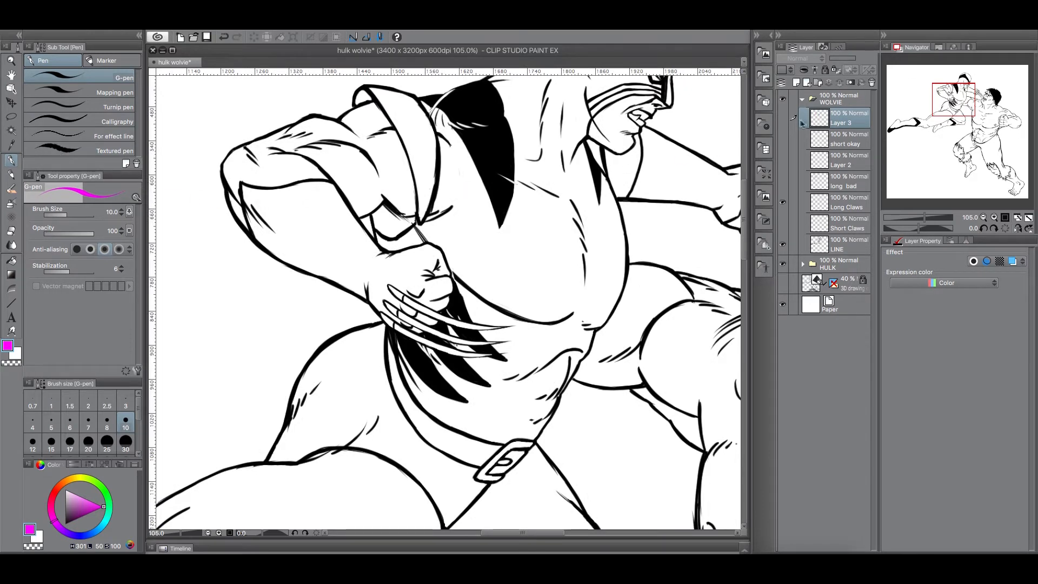
Show Layer 3 and erase the blue strokes over the fist with the Hard eraser at size 59.5.
{"action": "left_click", "coordinate": [783, 118]}
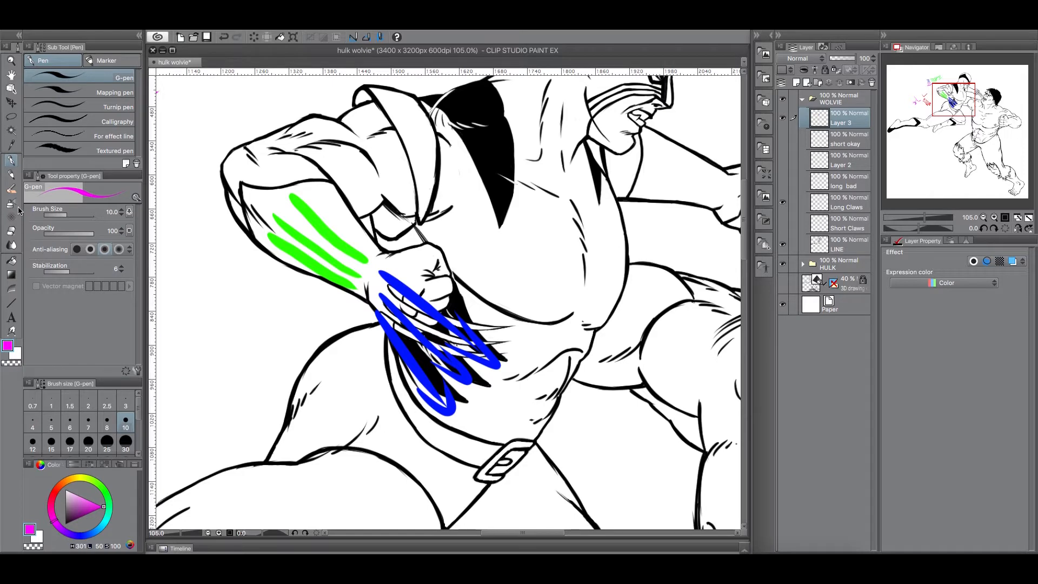
{"action": "left_click", "coordinate": [11, 230]}
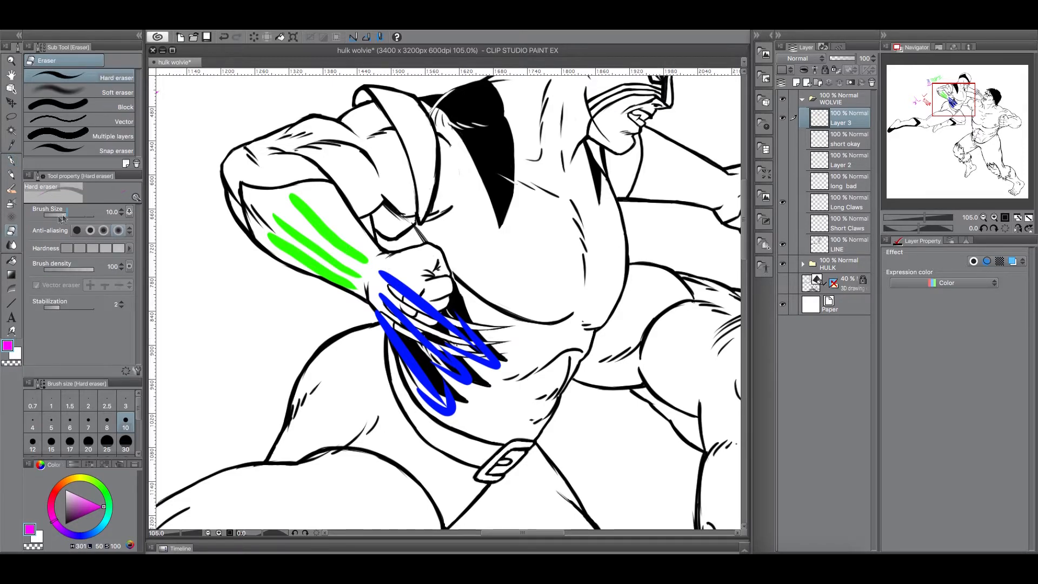
{"action": "mouse_move", "coordinate": [383, 277]}
{"action": "left_mouse_down"}
{"action": "mouse_move", "coordinate": [378, 313]}
{"action": "mouse_move", "coordinate": [390, 260]}
{"action": "mouse_move", "coordinate": [437, 257]}
{"action": "mouse_move", "coordinate": [400, 277]}
{"action": "mouse_move", "coordinate": [392, 351]}
{"action": "mouse_move", "coordinate": [426, 357]}
{"action": "mouse_move", "coordinate": [494, 312]}
{"action": "mouse_move", "coordinate": [500, 333]}
{"action": "mouse_move", "coordinate": [473, 398]}
{"action": "left_mouse_up"}
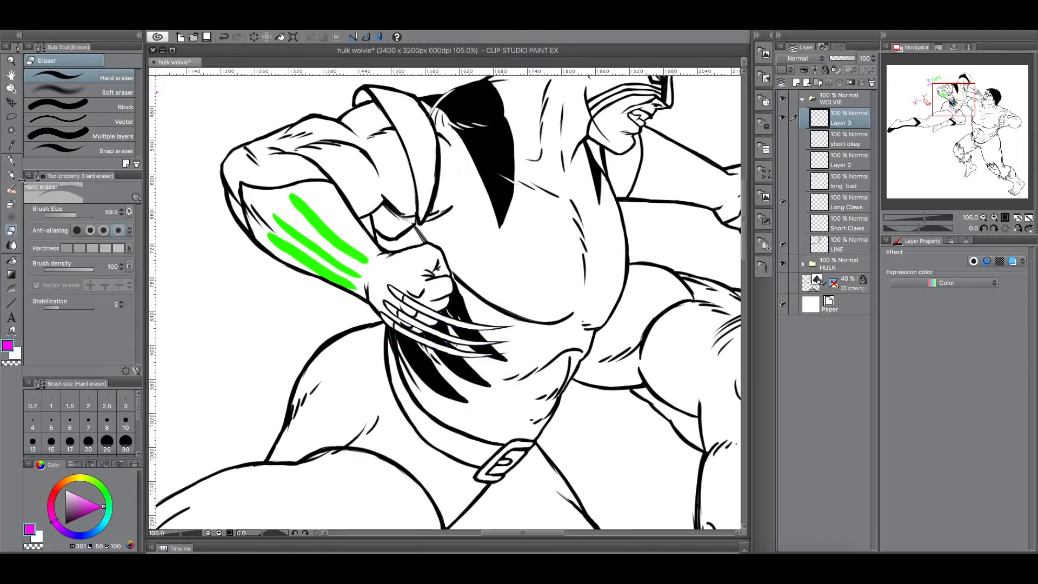
{"action": "left_click", "coordinate": [11, 116]}
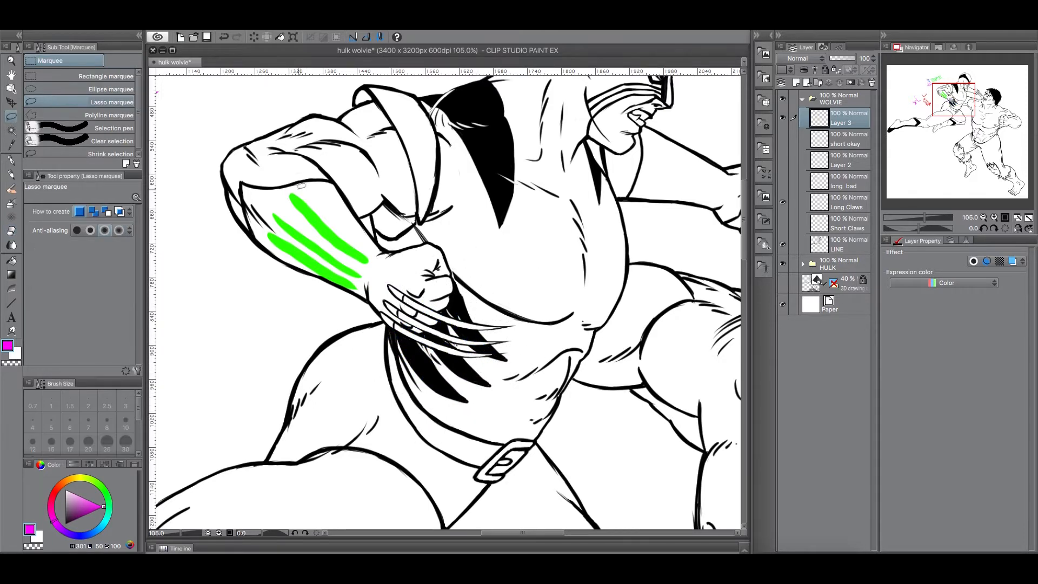
{"action": "mouse_move", "coordinate": [291, 186]}
{"action": "left_mouse_down"}
{"action": "mouse_move", "coordinate": [314, 236]}
{"action": "mouse_move", "coordinate": [358, 265]}
{"action": "mouse_move", "coordinate": [376, 264]}
{"action": "mouse_move", "coordinate": [291, 185]}
{"action": "left_mouse_up"}
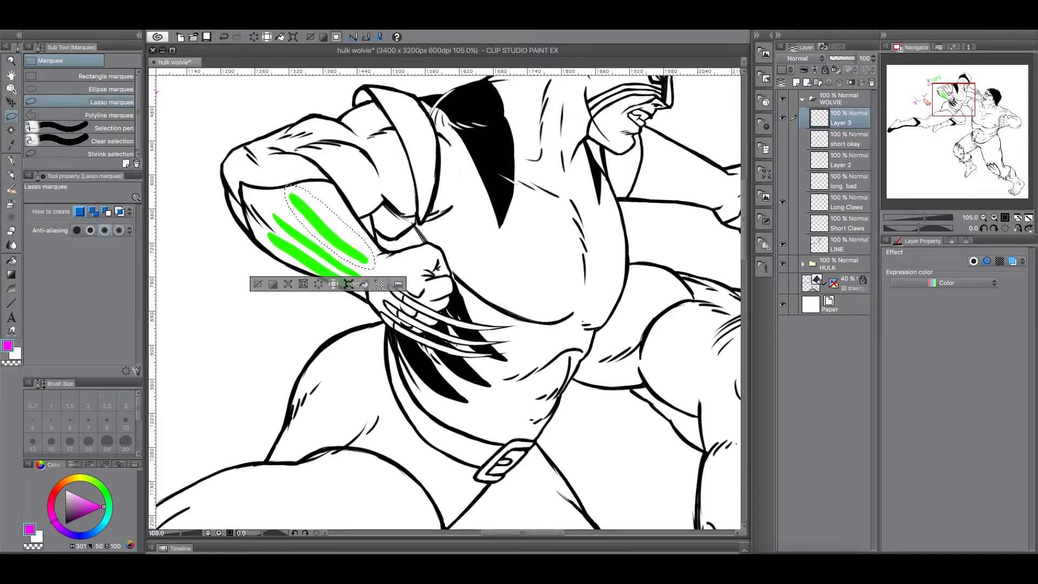
{"action": "left_click", "coordinate": [349, 283]}
{"action": "mouse_move", "coordinate": [368, 248]}
{"action": "left_mouse_down"}
{"action": "mouse_move", "coordinate": [427, 316]}
{"action": "mouse_move", "coordinate": [475, 338]}
{"action": "mouse_move", "coordinate": [471, 347]}
{"action": "mouse_move", "coordinate": [503, 370]}
{"action": "mouse_move", "coordinate": [518, 351]}
{"action": "left_mouse_up"}
{"action": "left_click_drag", "start_coordinate": [454, 341], "coordinate": [464, 325]}
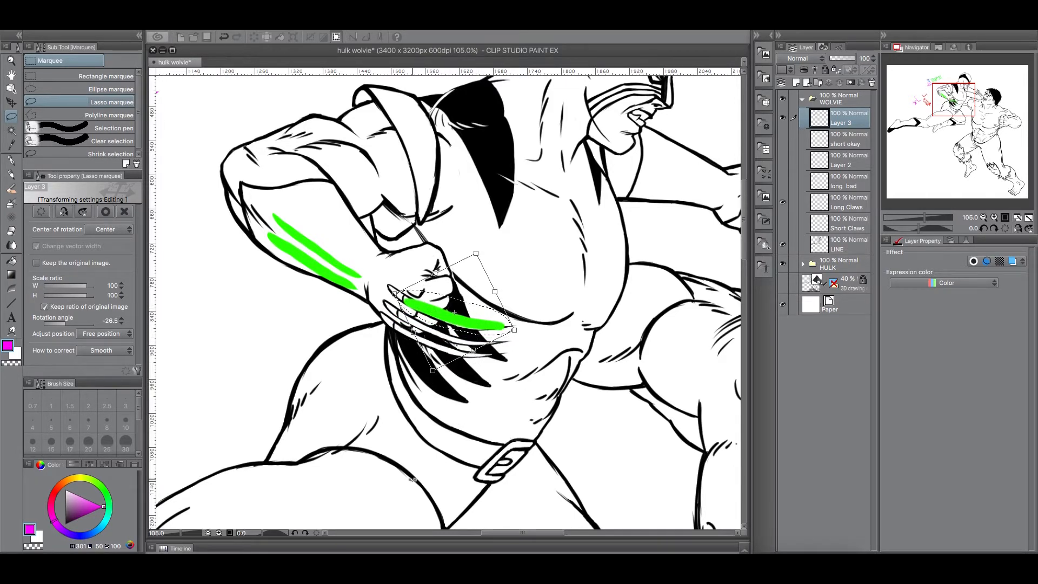
{"action": "left_click_drag", "start_coordinate": [451, 311], "coordinate": [323, 205]}
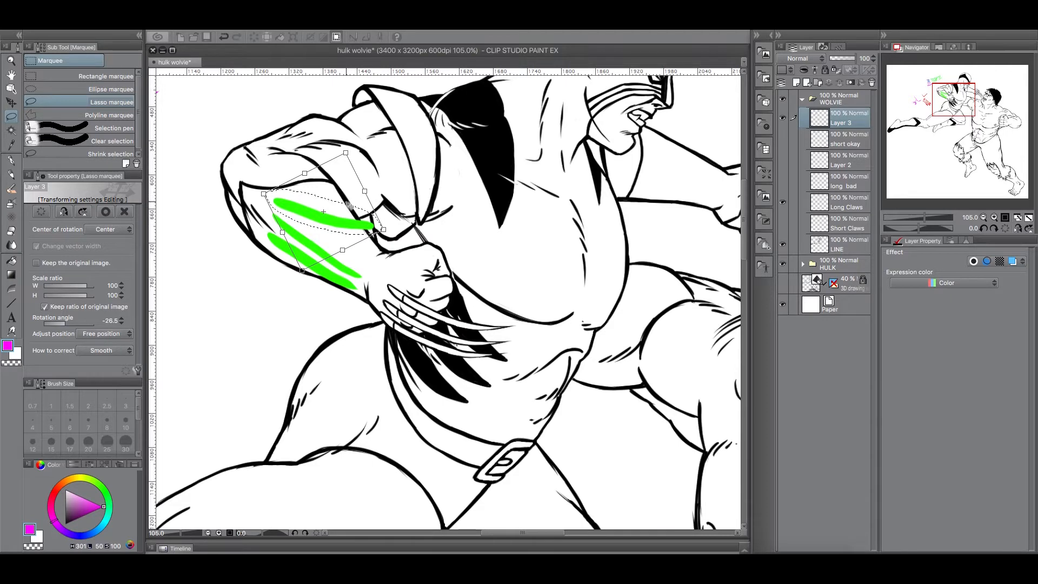
{"action": "key", "text": "Escape"}
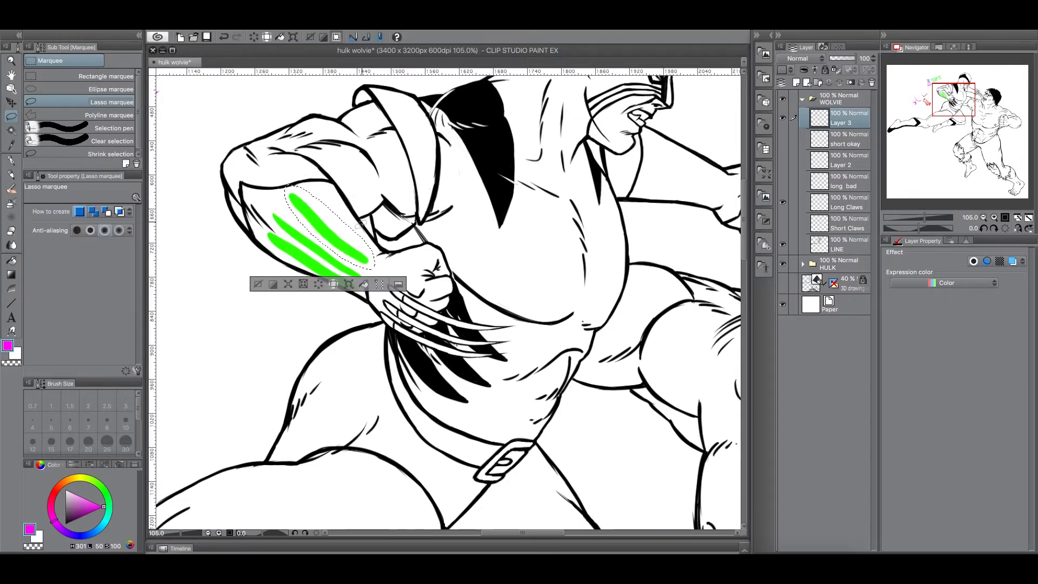
{"action": "left_click", "coordinate": [257, 285]}
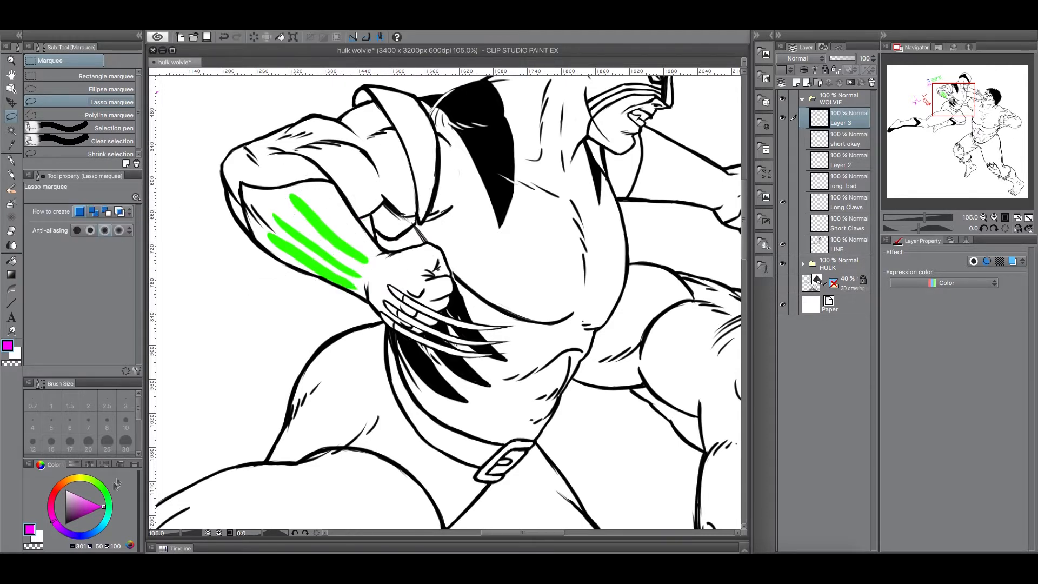
Pick the green from the forearm strokes and extend the uppermost stroke towards the elbow with the G-pen at size 10.
{"action": "left_click", "coordinate": [11, 144]}
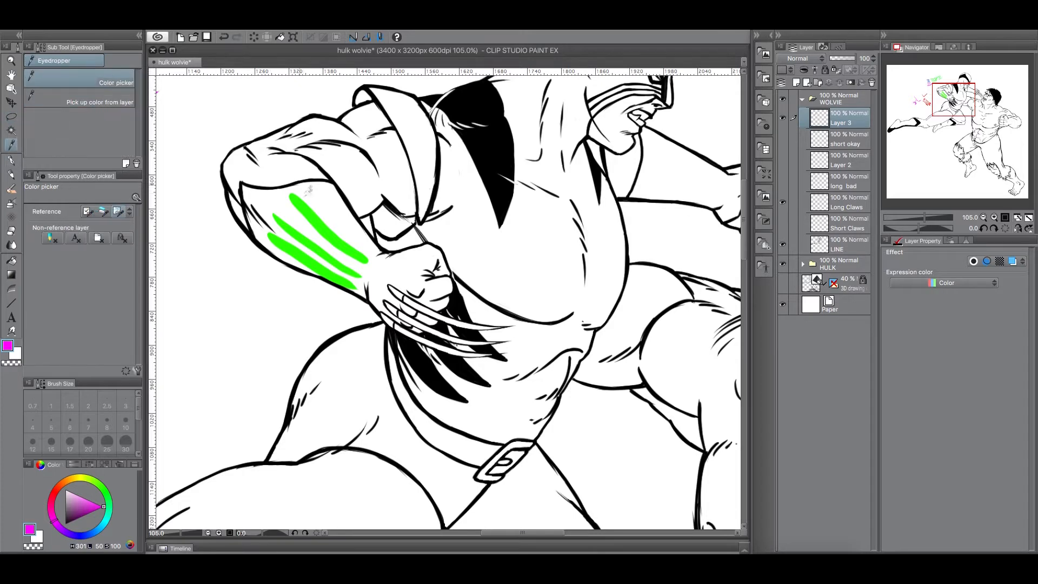
{"action": "left_click", "coordinate": [306, 205]}
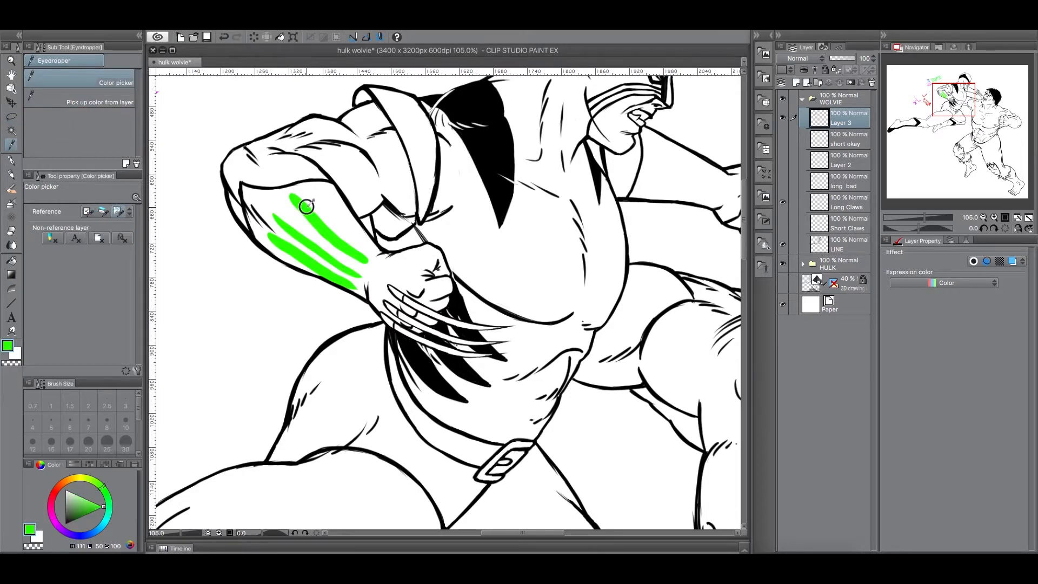
{"action": "left_click", "coordinate": [11, 160]}
{"action": "mouse_move", "coordinate": [270, 167]}
{"action": "left_mouse_down"}
{"action": "mouse_move", "coordinate": [296, 203]}
{"action": "mouse_move", "coordinate": [279, 177]}
{"action": "left_mouse_up"}
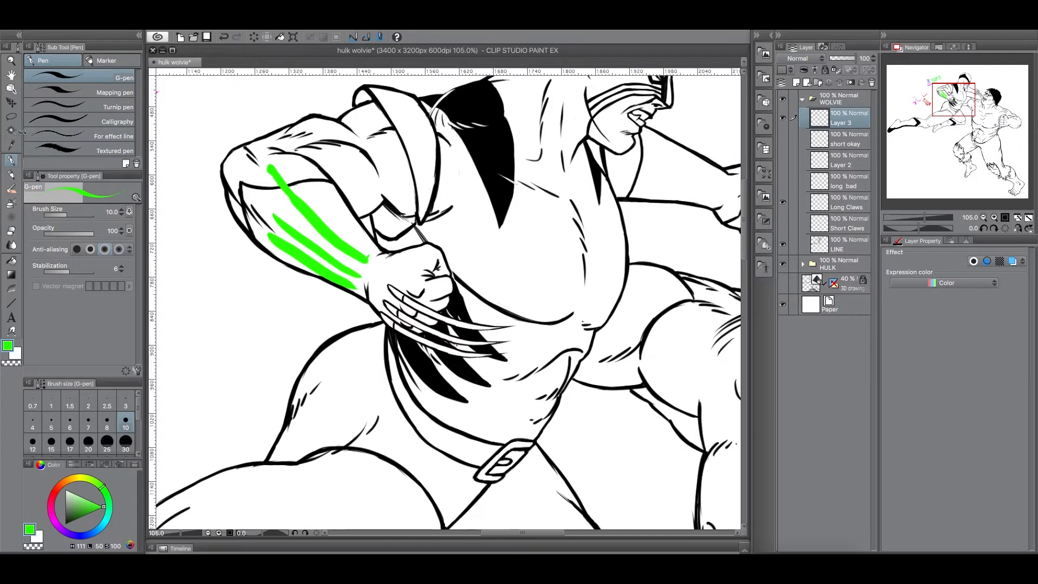
Lasso the extended green stroke, move it onto the fist along the top claw, rotate it to -29.7, apply the transform and deselect.
{"action": "left_click", "coordinate": [11, 116]}
{"action": "mouse_move", "coordinate": [261, 160]}
{"action": "left_mouse_down"}
{"action": "mouse_move", "coordinate": [290, 213]}
{"action": "mouse_move", "coordinate": [336, 250]}
{"action": "mouse_move", "coordinate": [376, 258]}
{"action": "mouse_move", "coordinate": [302, 177]}
{"action": "mouse_move", "coordinate": [268, 158]}
{"action": "left_mouse_up"}
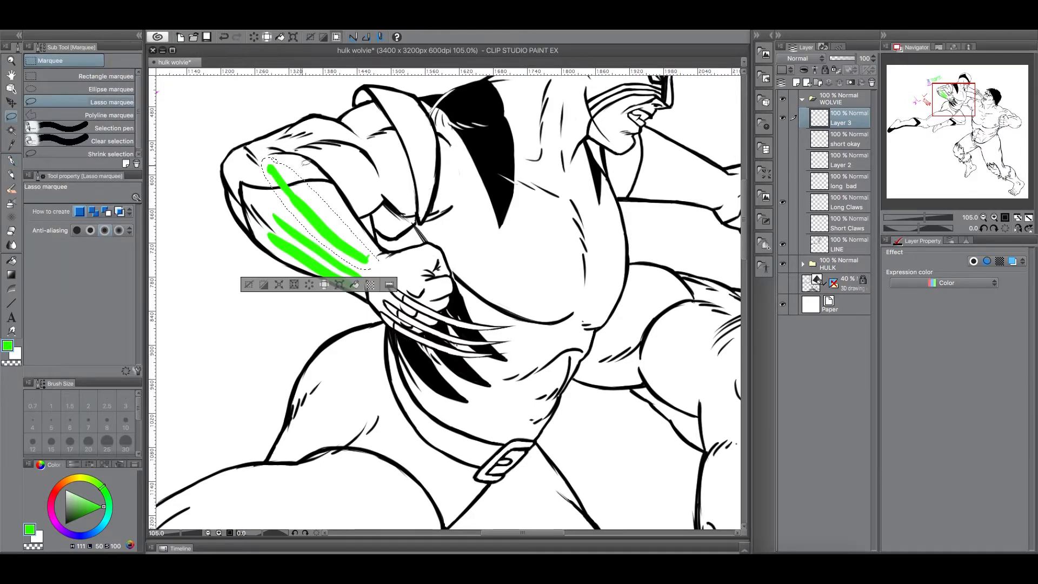
{"action": "left_click", "coordinate": [339, 284]}
{"action": "mouse_move", "coordinate": [341, 233]}
{"action": "left_mouse_down"}
{"action": "mouse_move", "coordinate": [378, 275]}
{"action": "mouse_move", "coordinate": [494, 346]}
{"action": "left_mouse_up"}
{"action": "mouse_move", "coordinate": [540, 389]}
{"action": "left_mouse_down"}
{"action": "mouse_move", "coordinate": [539, 364]}
{"action": "mouse_move", "coordinate": [499, 356]}
{"action": "mouse_move", "coordinate": [488, 339]}
{"action": "left_mouse_up"}
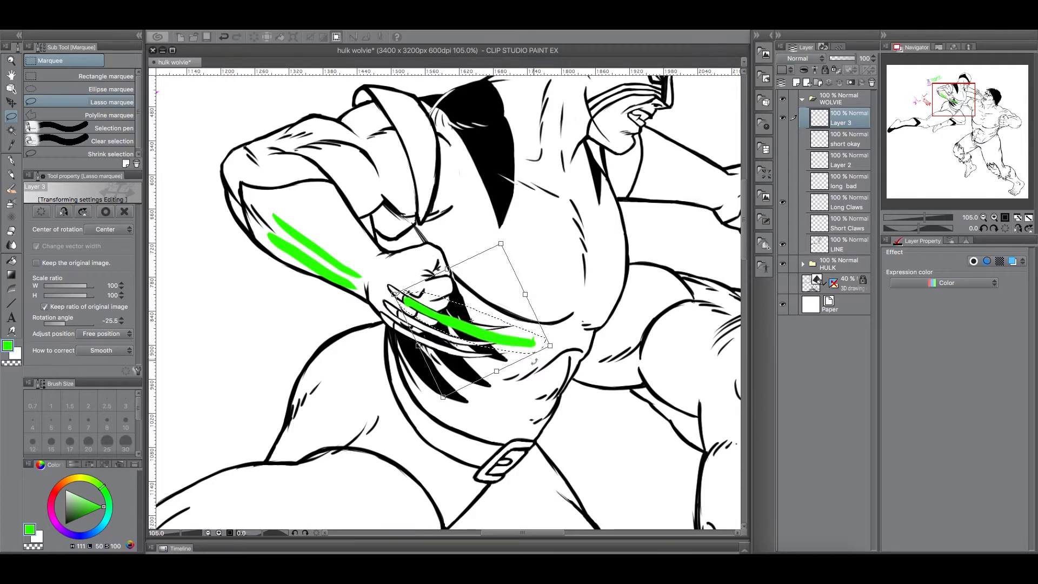
{"action": "left_click_drag", "start_coordinate": [557, 346], "coordinate": [507, 327]}
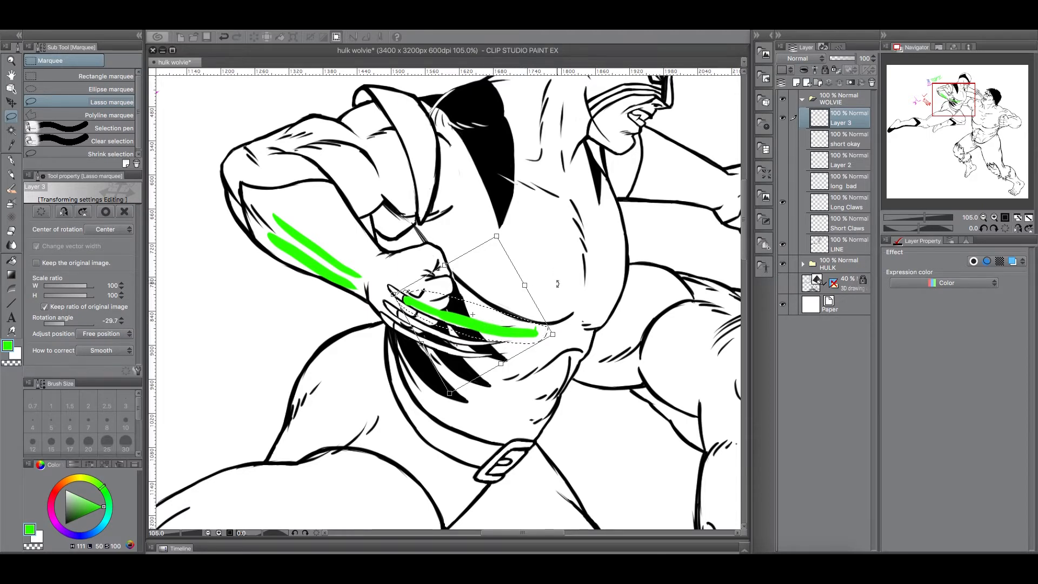
{"action": "left_click", "coordinate": [845, 245]}
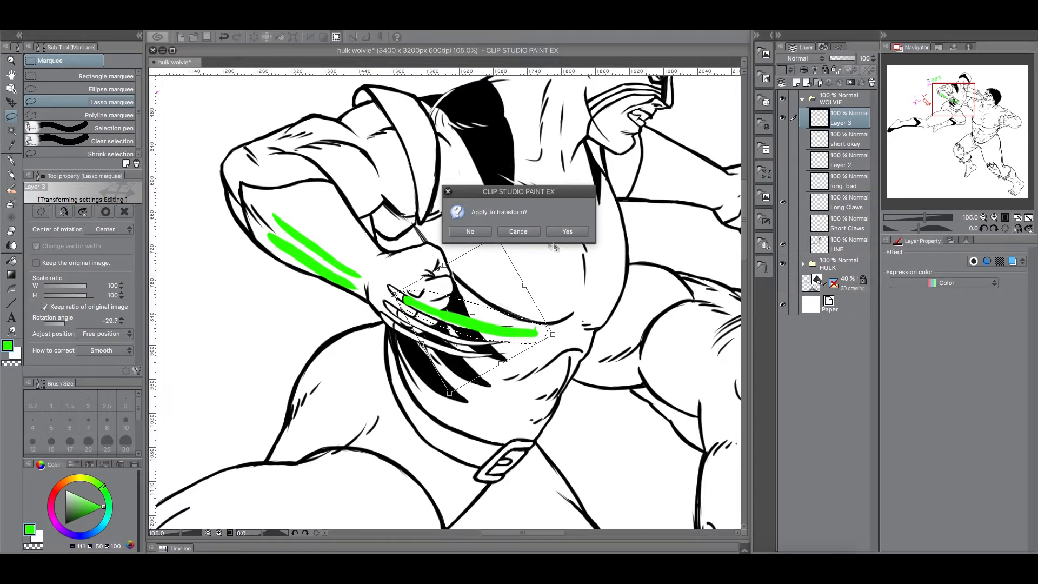
{"action": "left_click", "coordinate": [518, 232]}
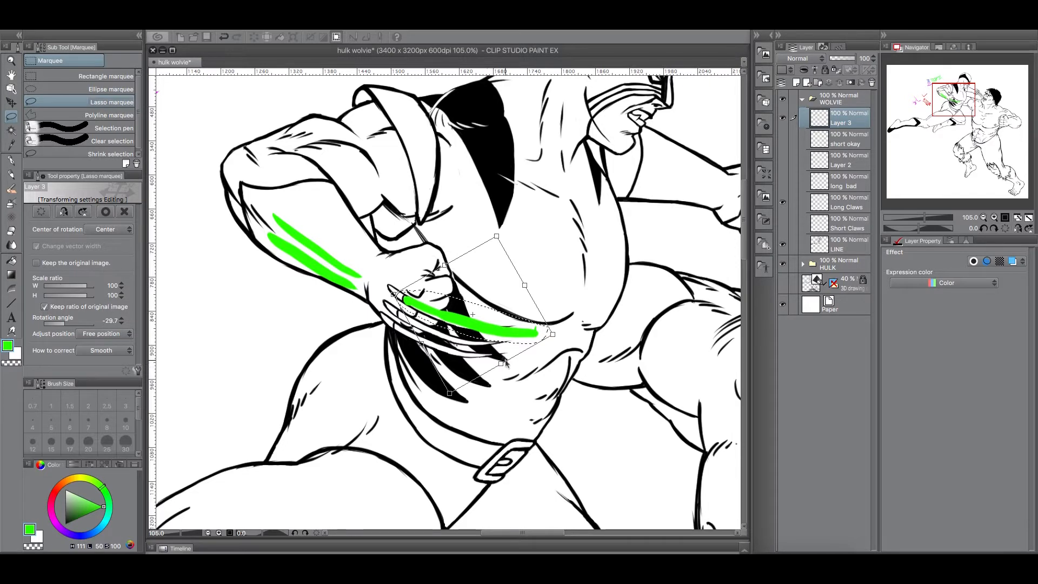
{"action": "key", "text": "Return"}
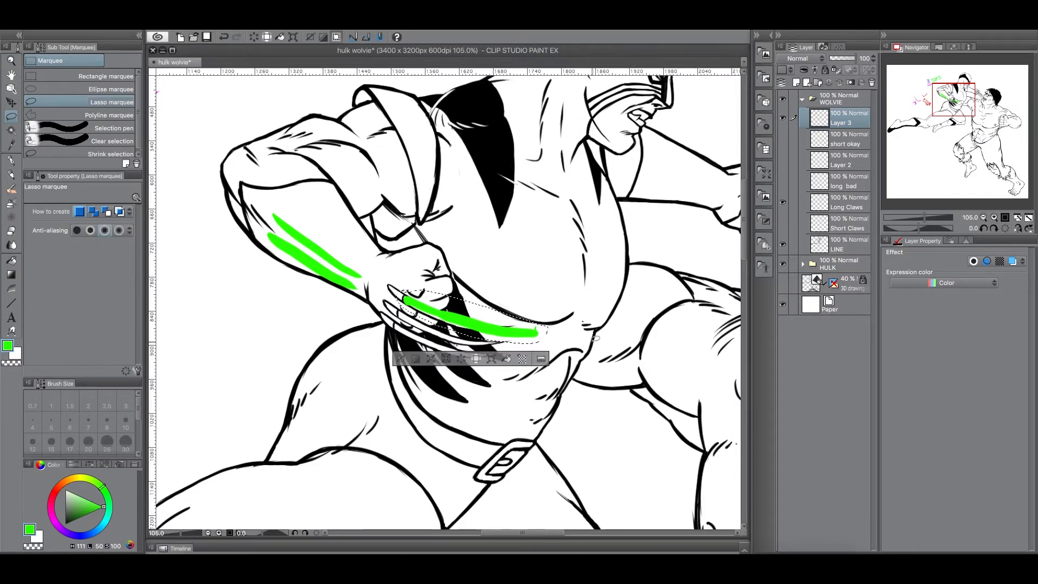
{"action": "left_click", "coordinate": [401, 359]}
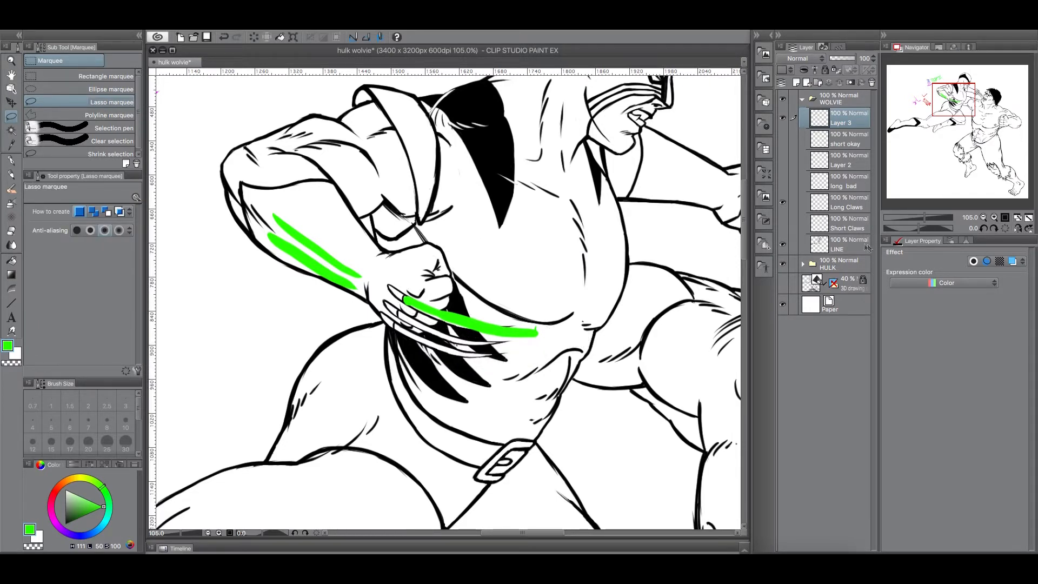
Show the short okay layer and mark the tip of the moved green stroke on it with a short blue G-pen tick.
{"action": "left_click", "coordinate": [81, 534]}
{"action": "left_click", "coordinate": [782, 139]}
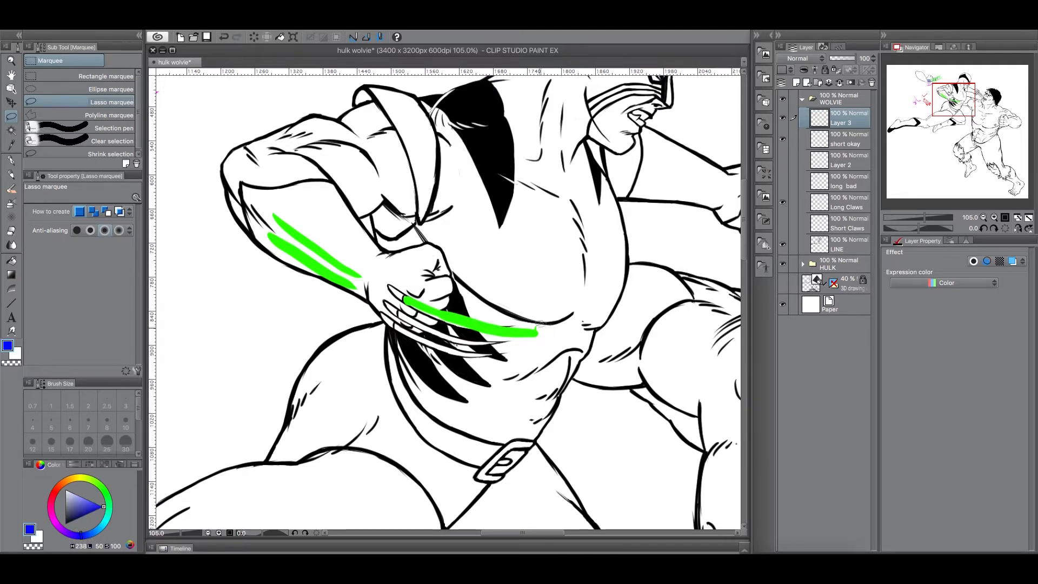
{"action": "left_click", "coordinate": [11, 160]}
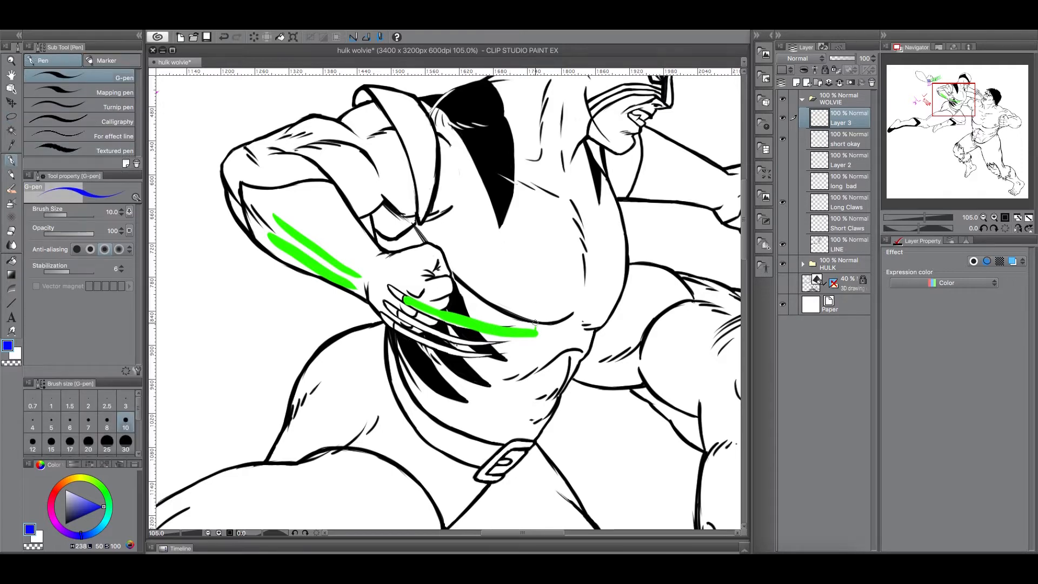
{"action": "left_click_drag", "start_coordinate": [535, 320], "coordinate": [537, 329]}
{"action": "left_click_drag", "start_coordinate": [541, 317], "coordinate": [534, 334]}
{"action": "left_click", "coordinate": [856, 142]}
{"action": "left_click_drag", "start_coordinate": [534, 326], "coordinate": [535, 334]}
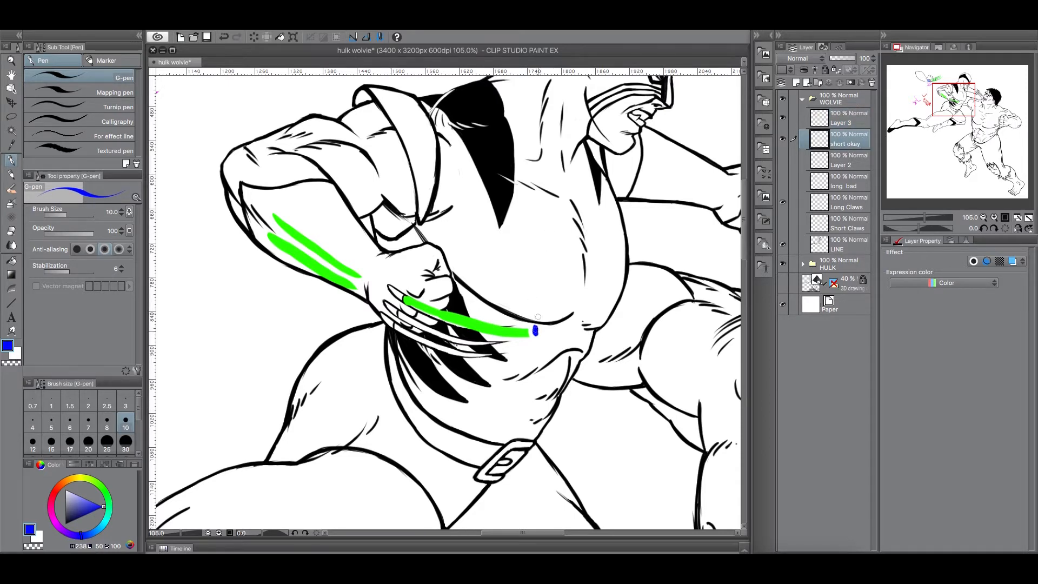
Hide Layer 3 and compare the whole figures without and with the Long Claws layer.
{"action": "left_click", "coordinate": [782, 118]}
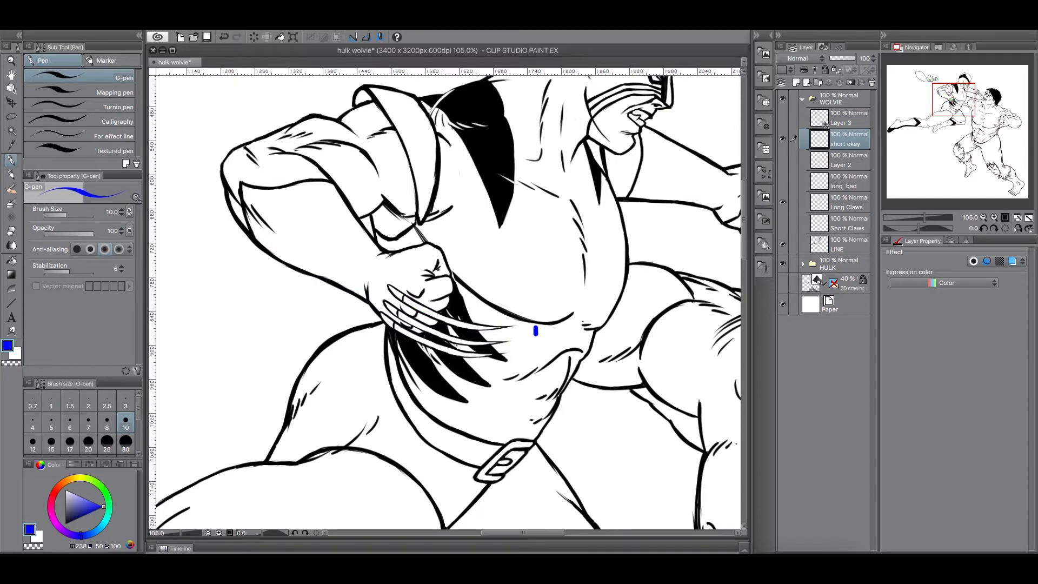
{"action": "left_click_drag", "start_coordinate": [926, 217], "coordinate": [918, 217]}
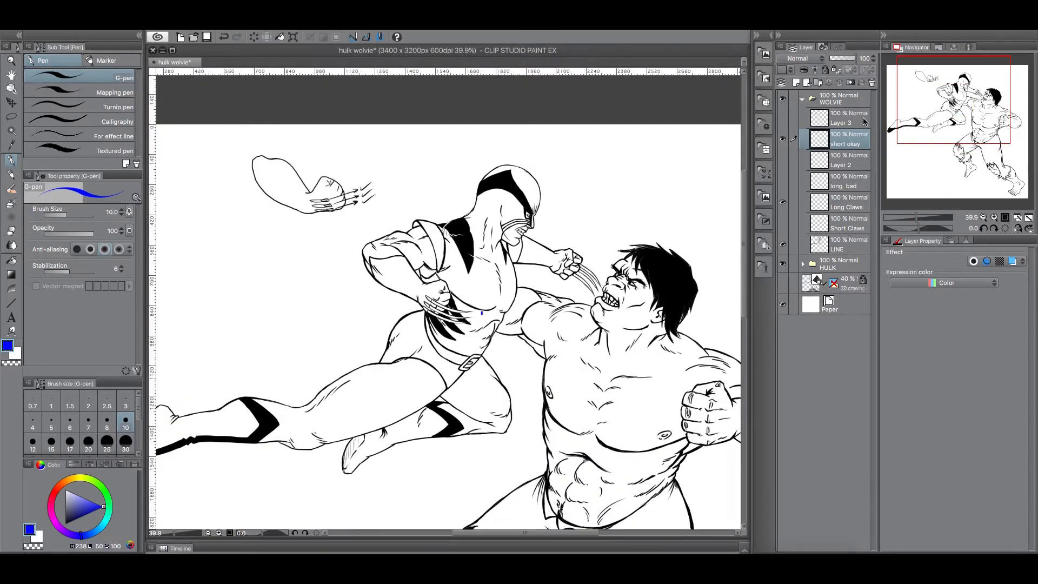
{"action": "left_click", "coordinate": [783, 203]}
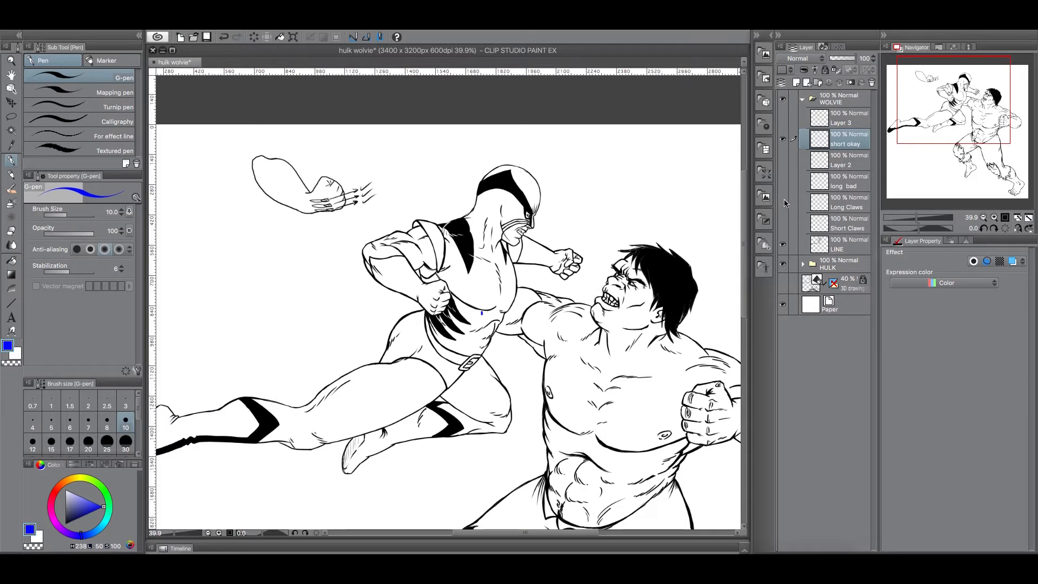
{"action": "left_click", "coordinate": [783, 202]}
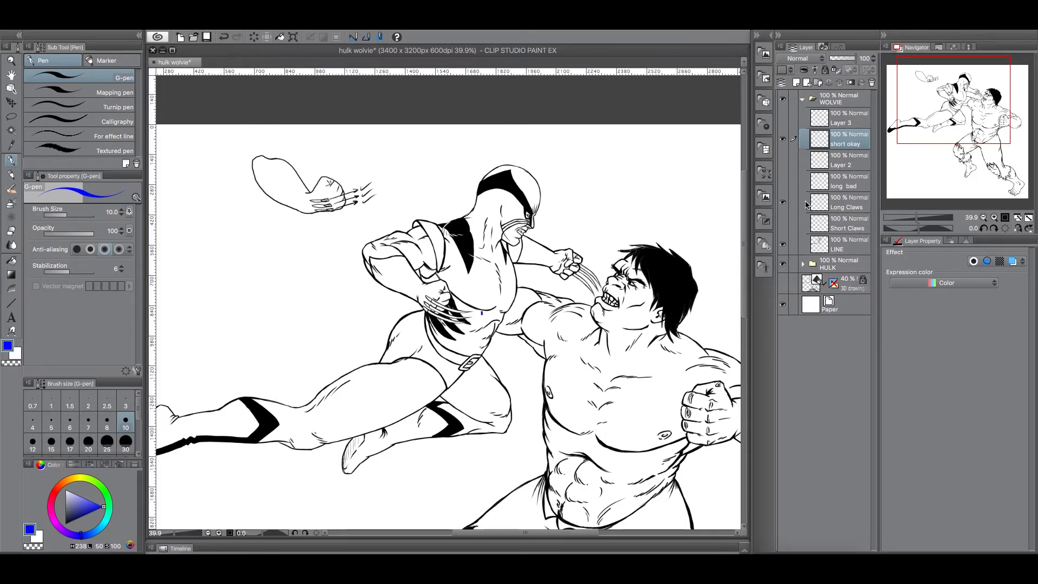
Add a new raster layer above Long Claws and lower the Long Claws layer's opacity to 47%.
{"action": "left_click", "coordinate": [844, 202]}
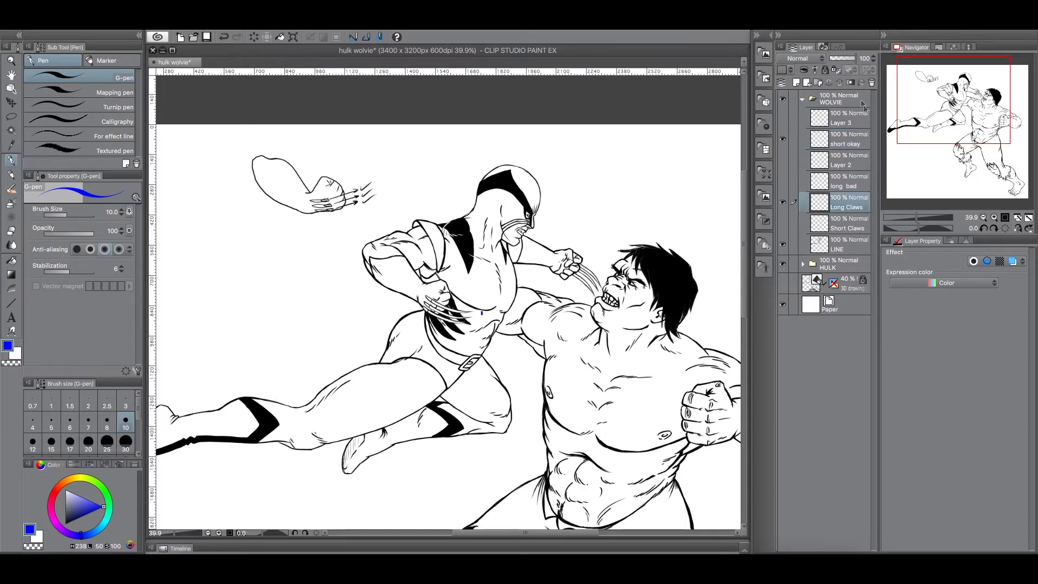
{"action": "left_click", "coordinate": [797, 82]}
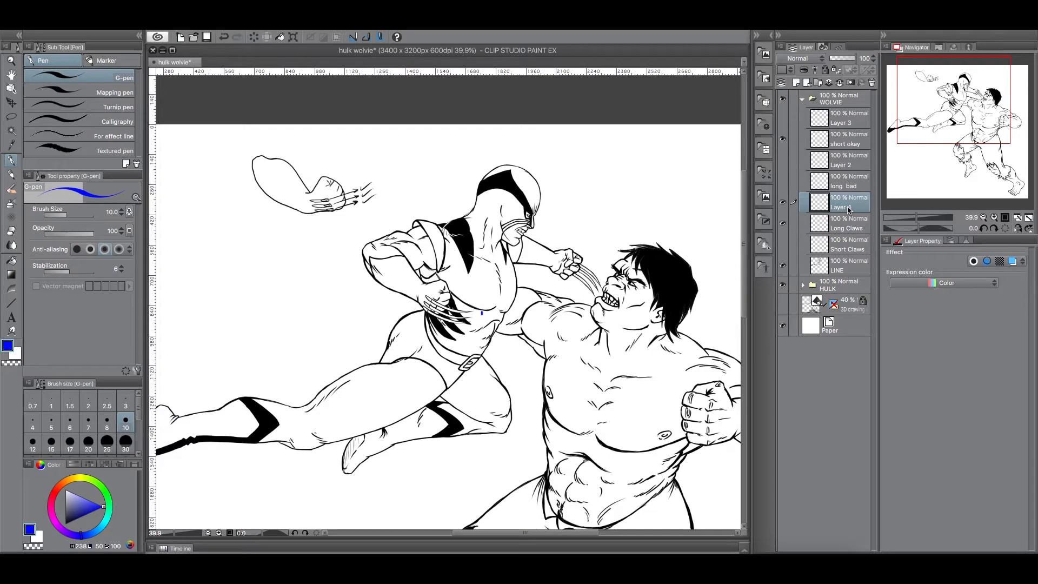
{"action": "left_click", "coordinate": [843, 226]}
{"action": "left_click_drag", "start_coordinate": [843, 59], "coordinate": [842, 59]}
{"action": "left_click_drag", "start_coordinate": [921, 217], "coordinate": [928, 217]}
{"action": "left_click_drag", "start_coordinate": [948, 99], "coordinate": [954, 97]}
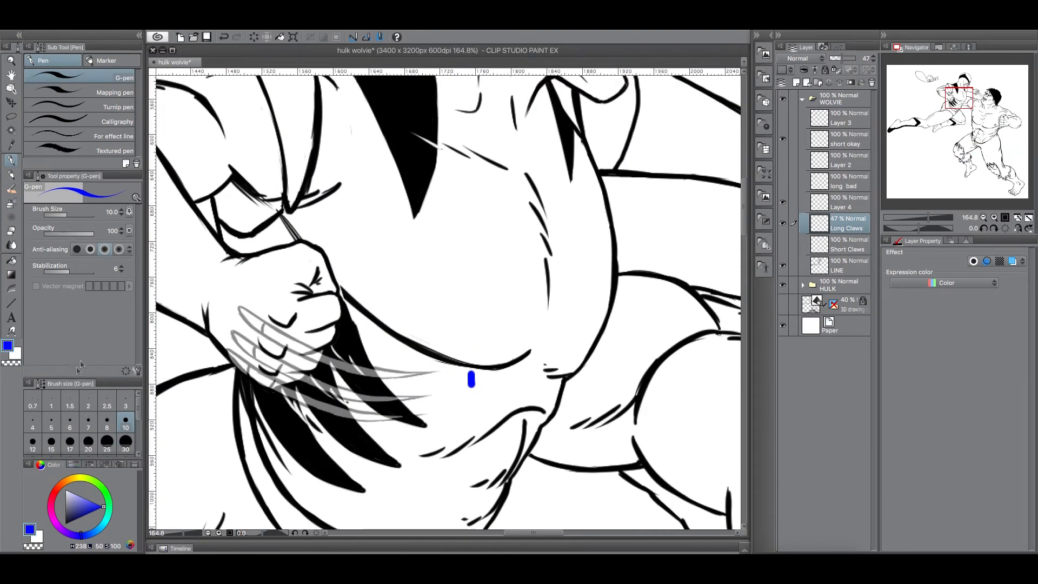
Set the G-pen to black at size 6 and lower the LINE layer's opacity to 47%.
{"action": "left_click", "coordinate": [70, 421]}
{"action": "left_click", "coordinate": [65, 523]}
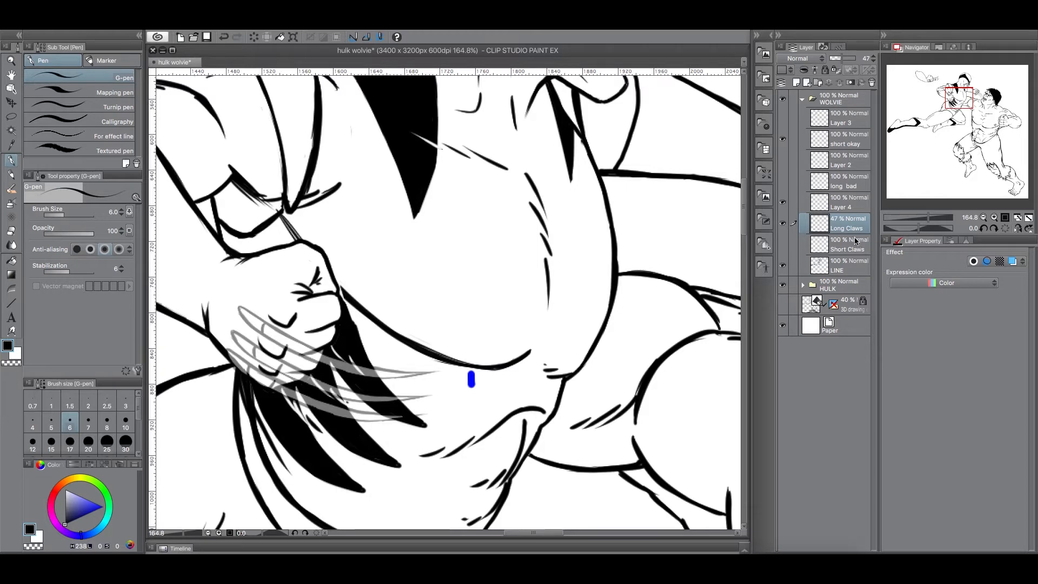
{"action": "left_click", "coordinate": [849, 206]}
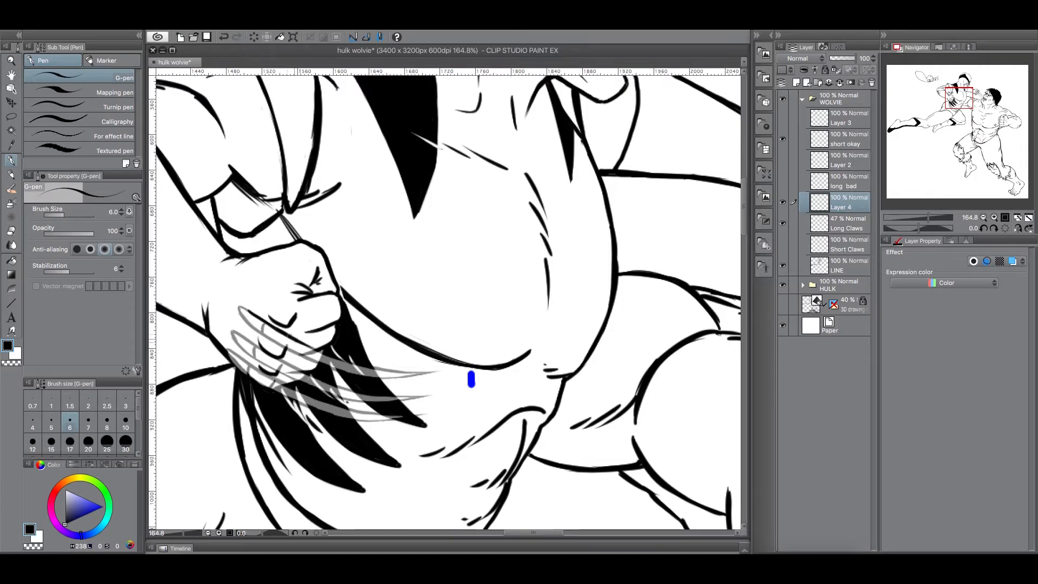
{"action": "left_click", "coordinate": [851, 265]}
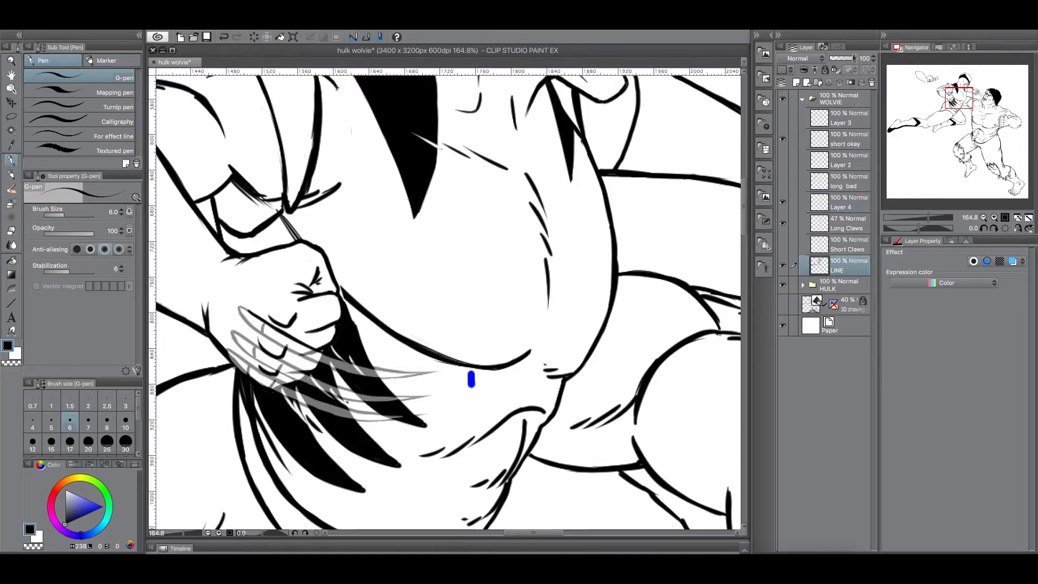
{"action": "left_click_drag", "start_coordinate": [854, 58], "coordinate": [841, 58]}
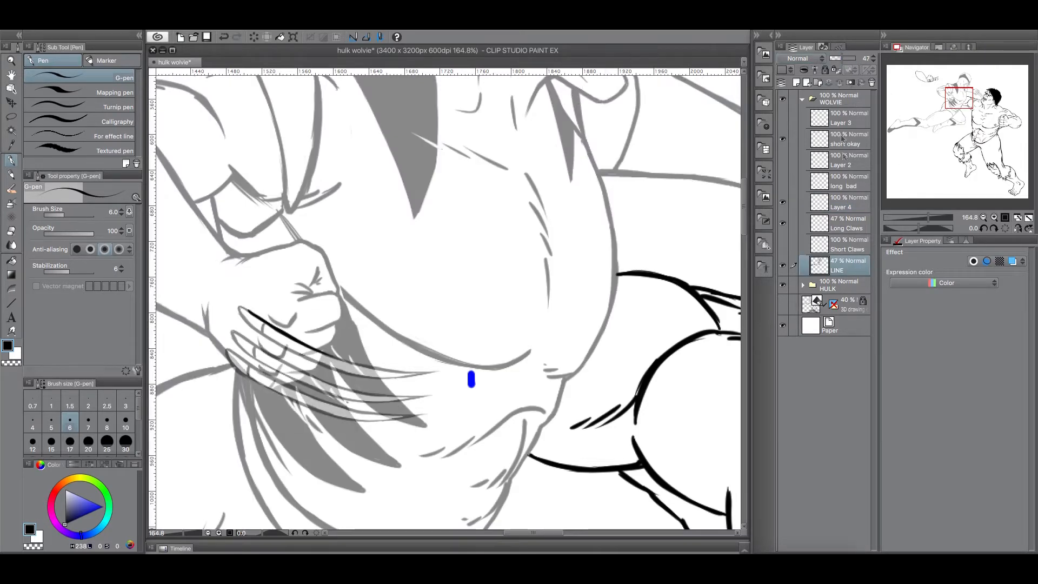
Ink the top claw on Layer 4 as a longer curved outline from the knuckles to the blue mark, cleaning it up with the eraser.
{"action": "left_click", "coordinate": [846, 204]}
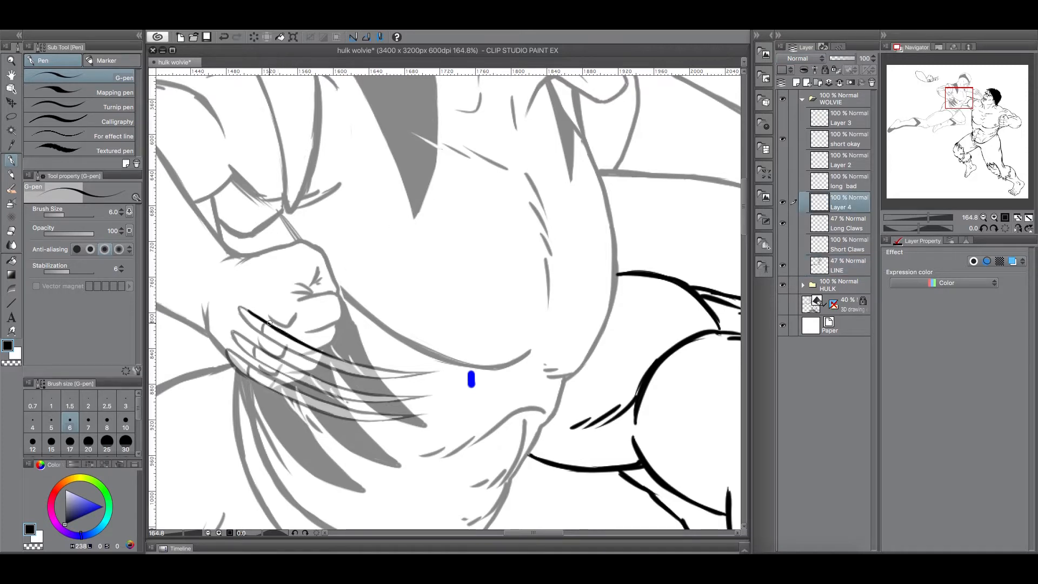
{"action": "left_click_drag", "start_coordinate": [321, 352], "coordinate": [468, 378]}
{"action": "left_click_drag", "start_coordinate": [387, 371], "coordinate": [470, 380]}
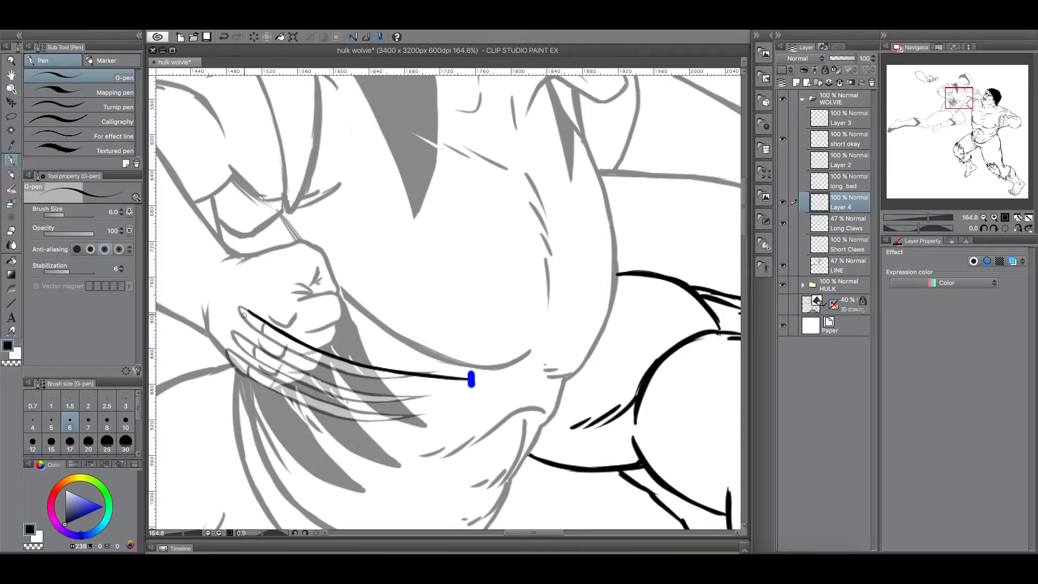
{"action": "mouse_move", "coordinate": [241, 307]}
{"action": "left_mouse_down"}
{"action": "mouse_move", "coordinate": [286, 350]}
{"action": "mouse_move", "coordinate": [372, 383]}
{"action": "mouse_move", "coordinate": [320, 363]}
{"action": "mouse_move", "coordinate": [391, 385]}
{"action": "mouse_move", "coordinate": [338, 371]}
{"action": "mouse_move", "coordinate": [426, 388]}
{"action": "mouse_move", "coordinate": [358, 376]}
{"action": "mouse_move", "coordinate": [466, 381]}
{"action": "left_mouse_up"}
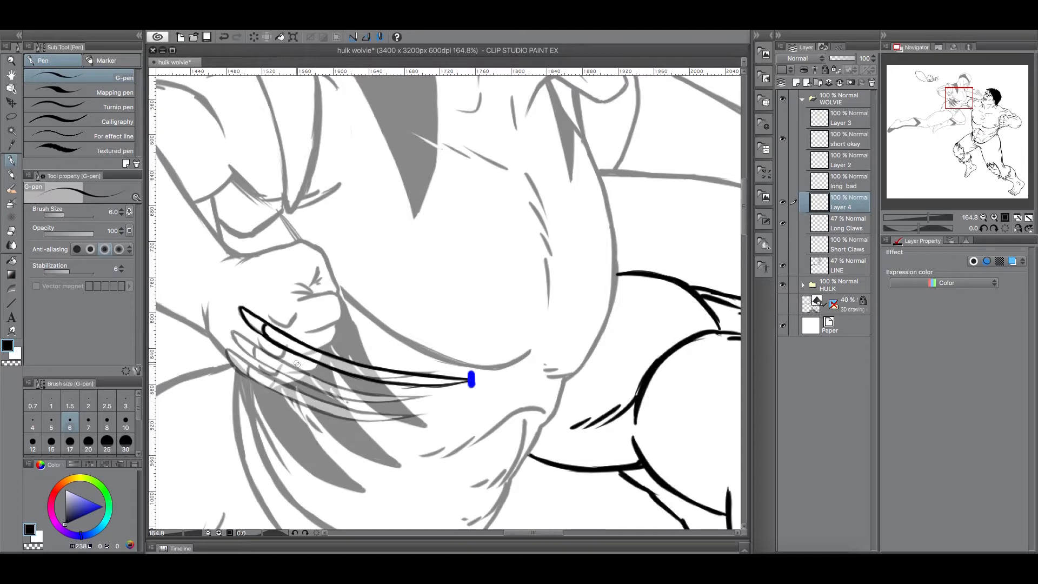
{"action": "mouse_move", "coordinate": [417, 386]}
{"action": "left_mouse_down"}
{"action": "mouse_move", "coordinate": [470, 379]}
{"action": "mouse_move", "coordinate": [446, 385]}
{"action": "left_mouse_up"}
{"action": "left_click", "coordinate": [11, 231]}
{"action": "left_click", "coordinate": [125, 427]}
{"action": "left_click", "coordinate": [11, 160]}
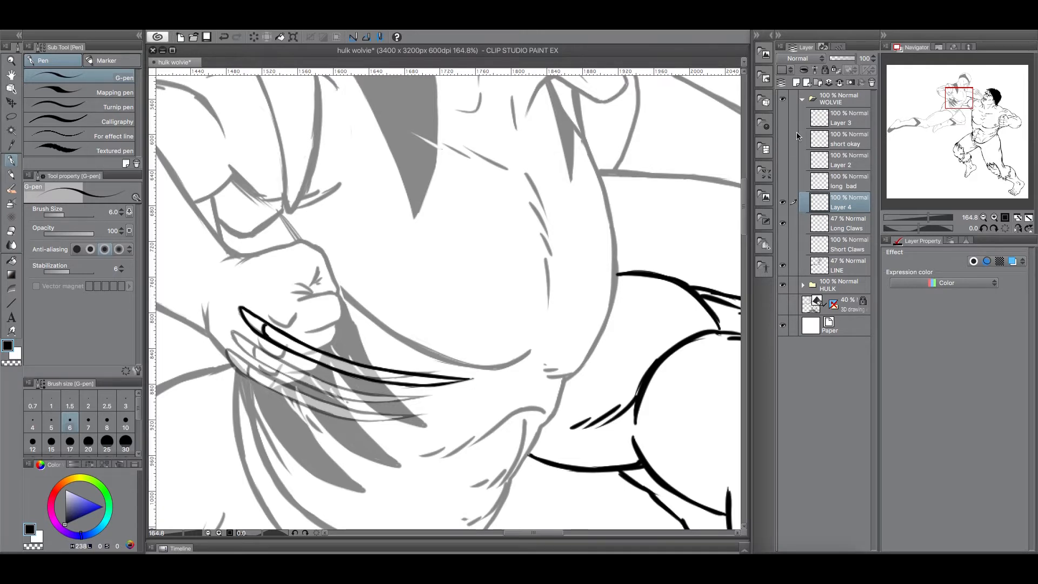
Auto-select the enclosed areas of the inked top claw on Layer 4, fill them with white and clear the selection.
{"action": "left_click", "coordinate": [12, 131]}
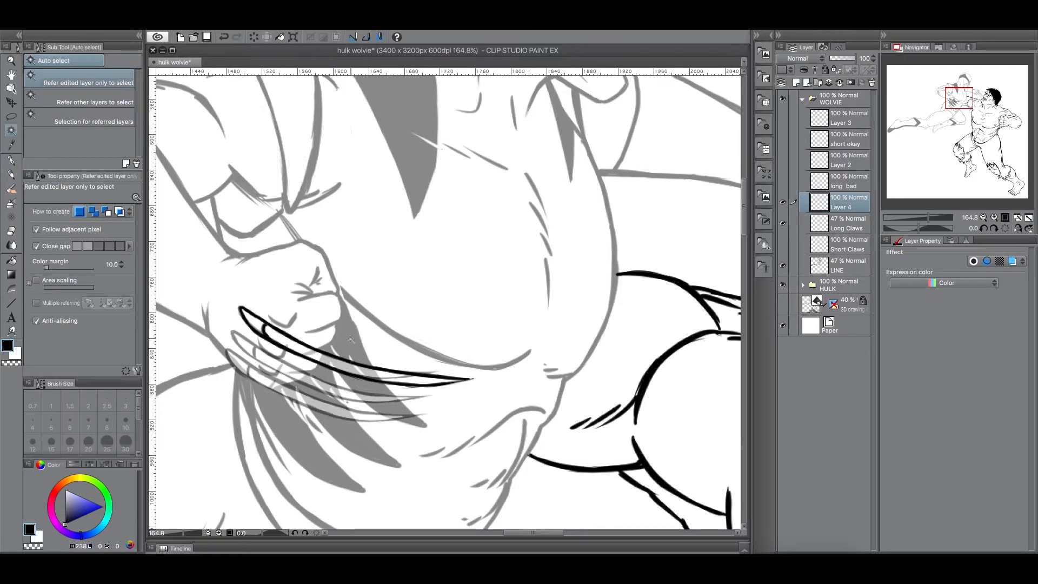
{"action": "left_click", "coordinate": [350, 367]}
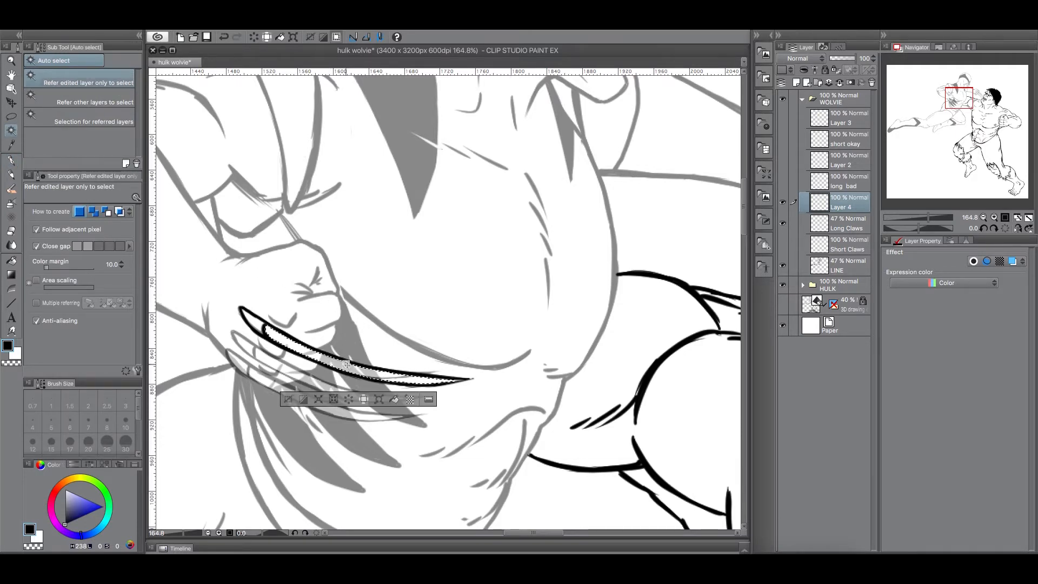
{"action": "left_click", "coordinate": [254, 324]}
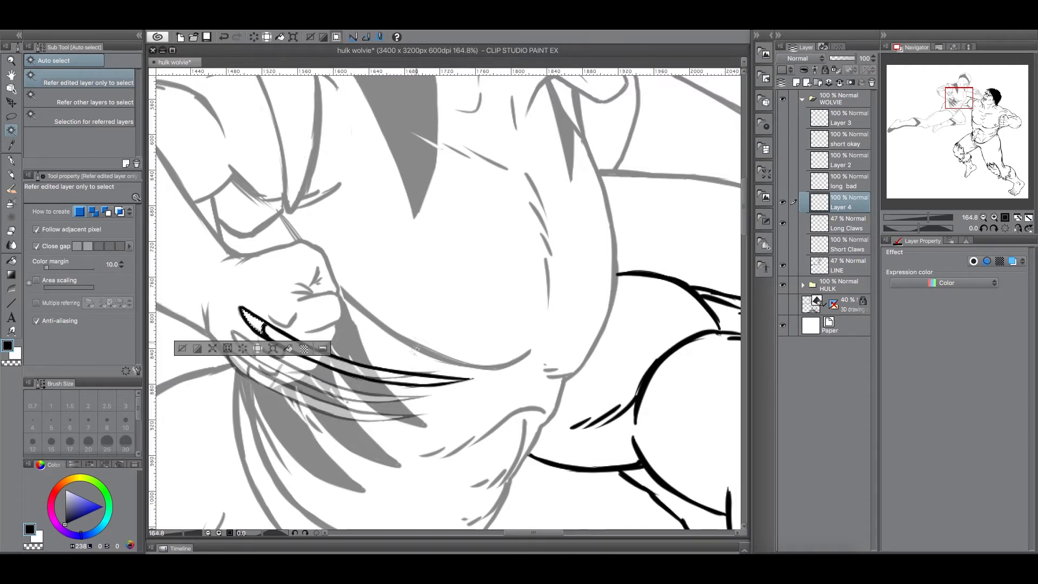
{"action": "left_click", "coordinate": [395, 376], "text": "shift"}
{"action": "left_click", "coordinate": [65, 489]}
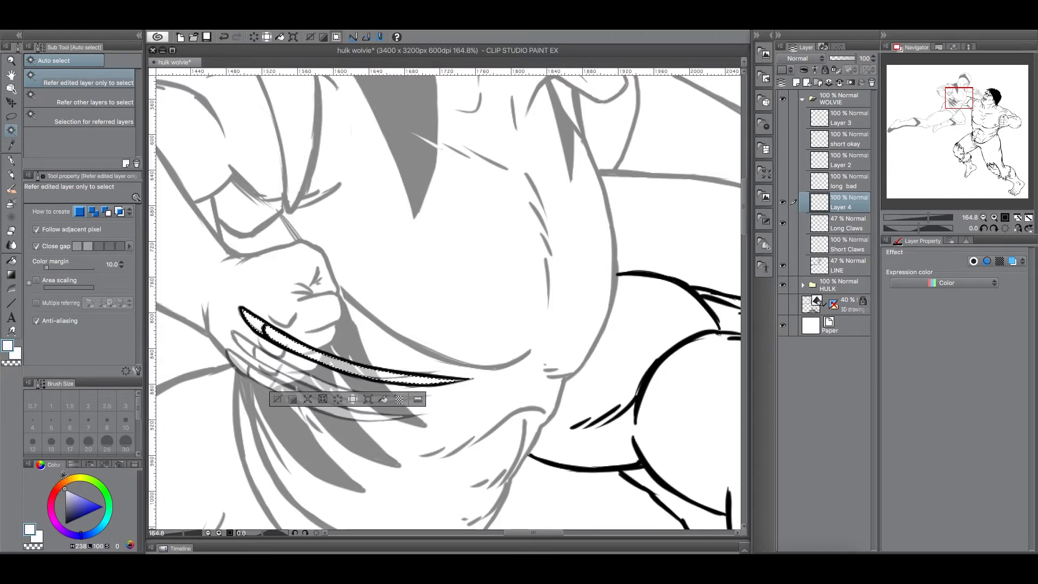
{"action": "left_click", "coordinate": [383, 400]}
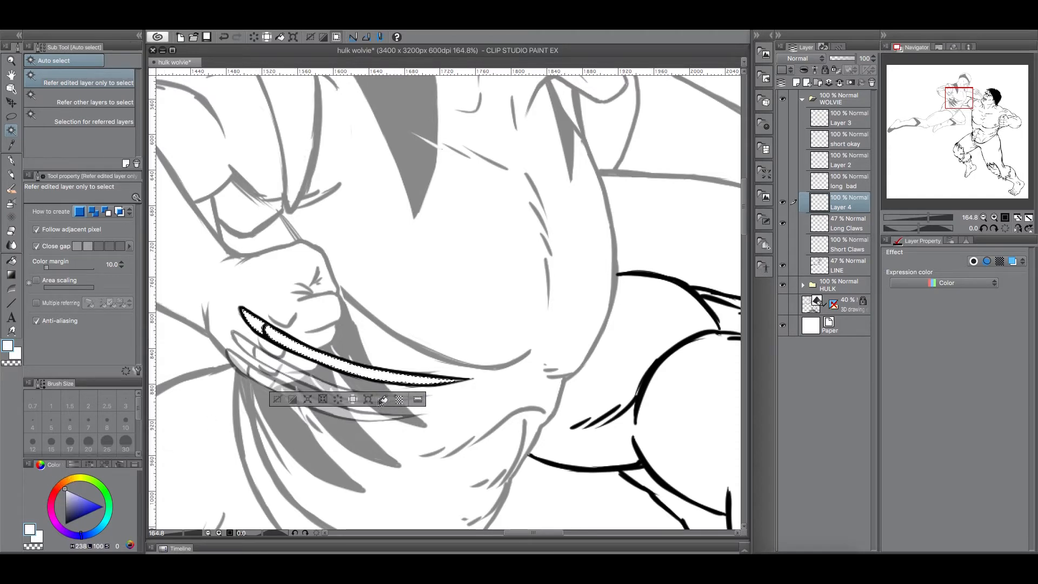
{"action": "left_click", "coordinate": [277, 400]}
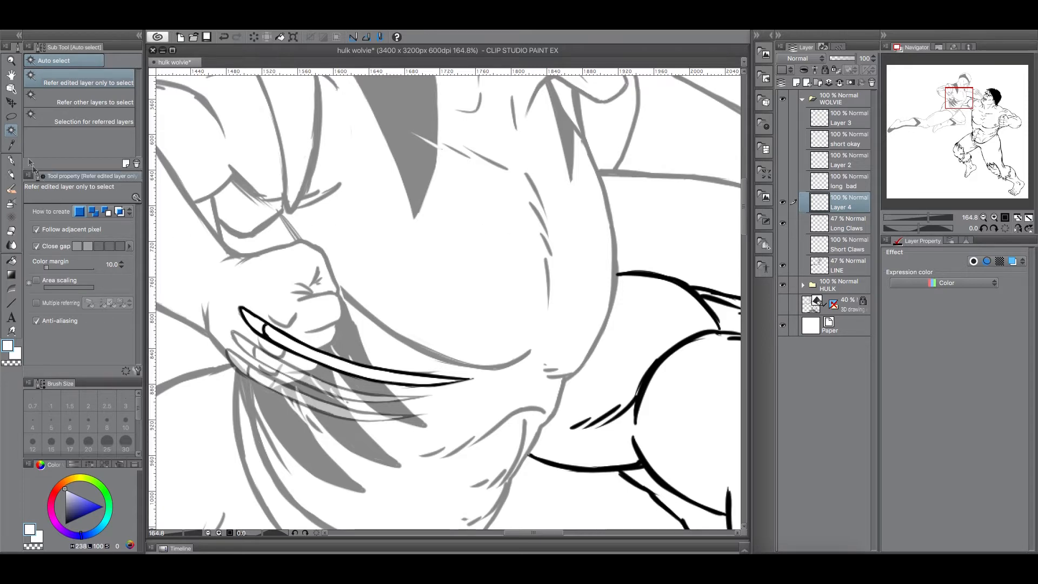
Lasso the finished top claw and paste two copies of it onto new layers above Layer 4.
{"action": "key", "text": "m"}
{"action": "mouse_move", "coordinate": [459, 361]}
{"action": "left_mouse_down"}
{"action": "mouse_move", "coordinate": [216, 308]}
{"action": "mouse_move", "coordinate": [441, 424]}
{"action": "mouse_move", "coordinate": [464, 358]}
{"action": "left_mouse_up"}
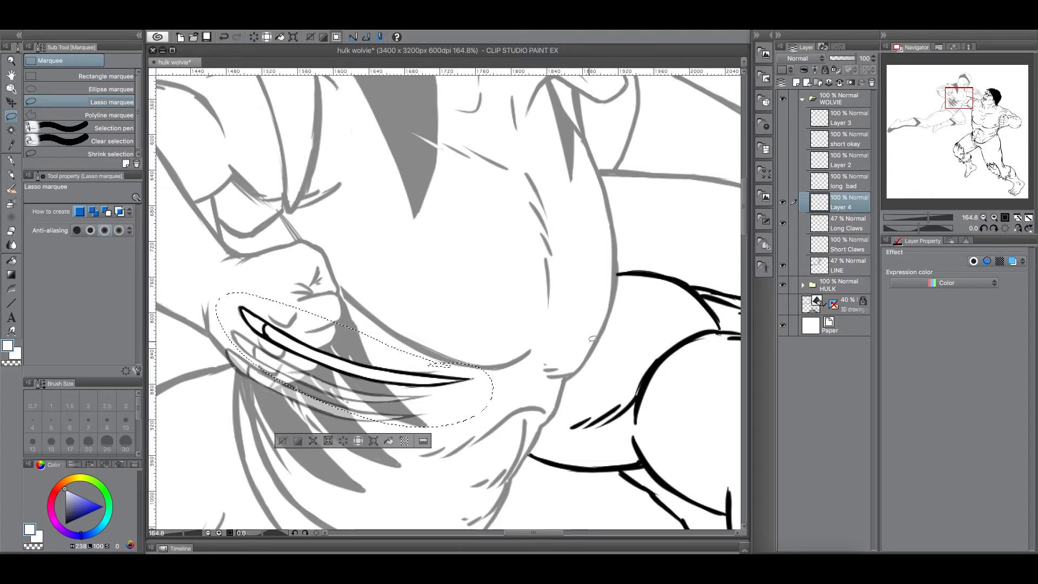
{"action": "key", "text": "super+v"}
{"action": "key", "text": "super+v"}
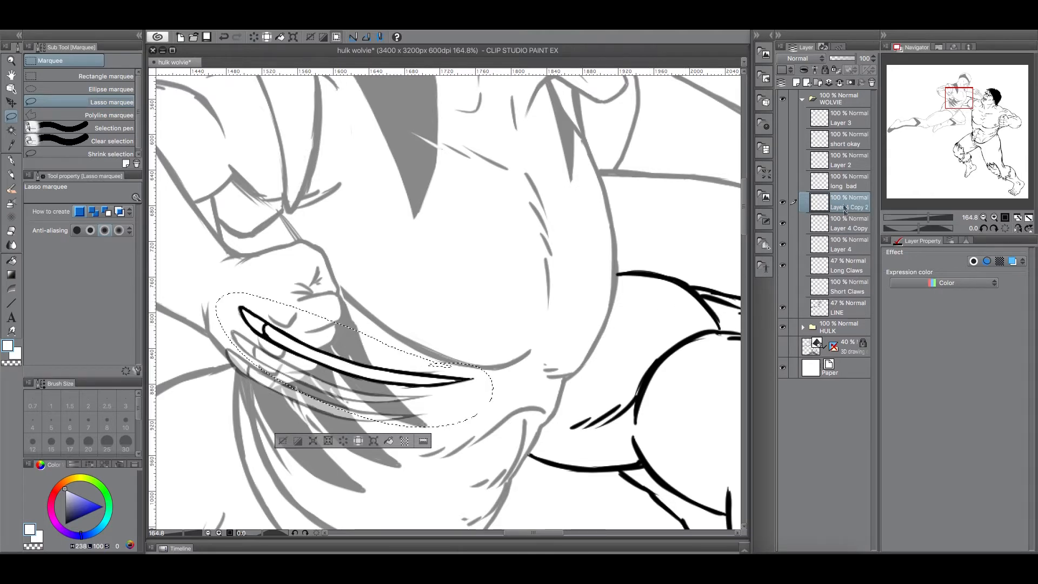
{"action": "left_click", "coordinate": [846, 223], "text": "ctrl"}
{"action": "left_click", "coordinate": [848, 205]}
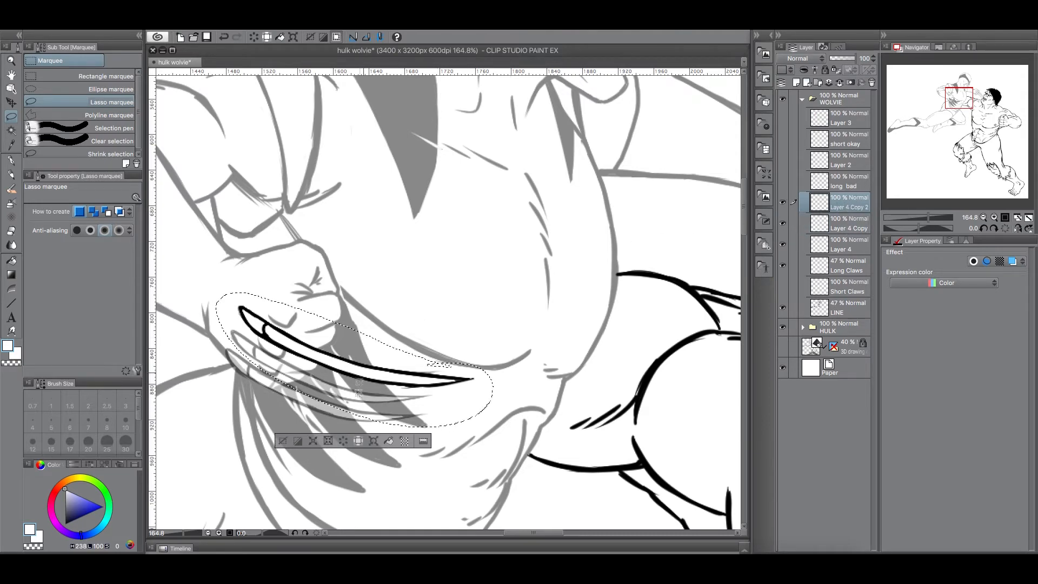
Move the claw on Layer 4 Copy 2 down and slightly left to form the middle claw, and apply the transform.
{"action": "left_click", "coordinate": [373, 440]}
{"action": "left_click_drag", "start_coordinate": [400, 374], "coordinate": [388, 391]}
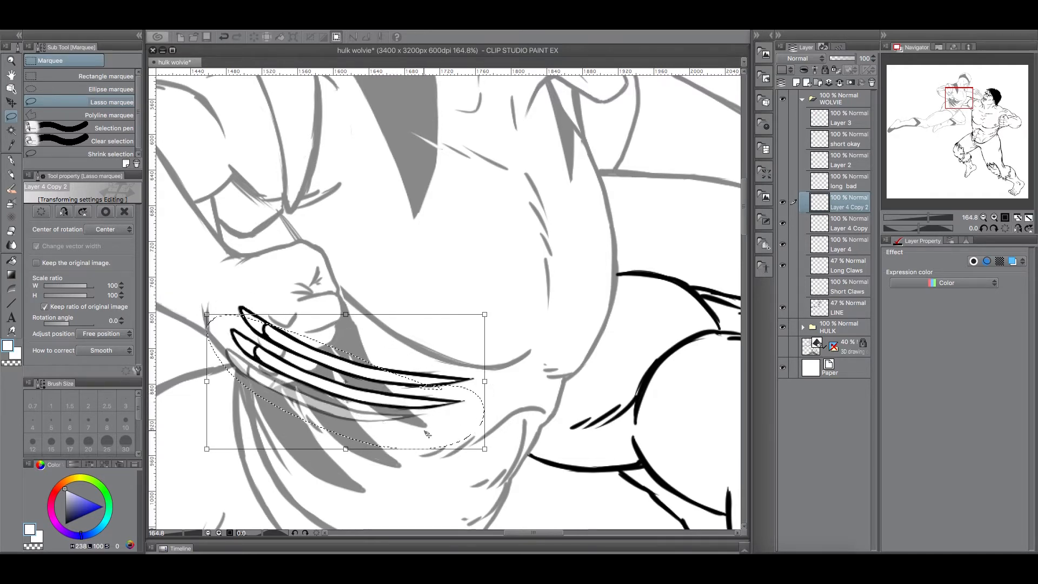
{"action": "left_click", "coordinate": [850, 229]}
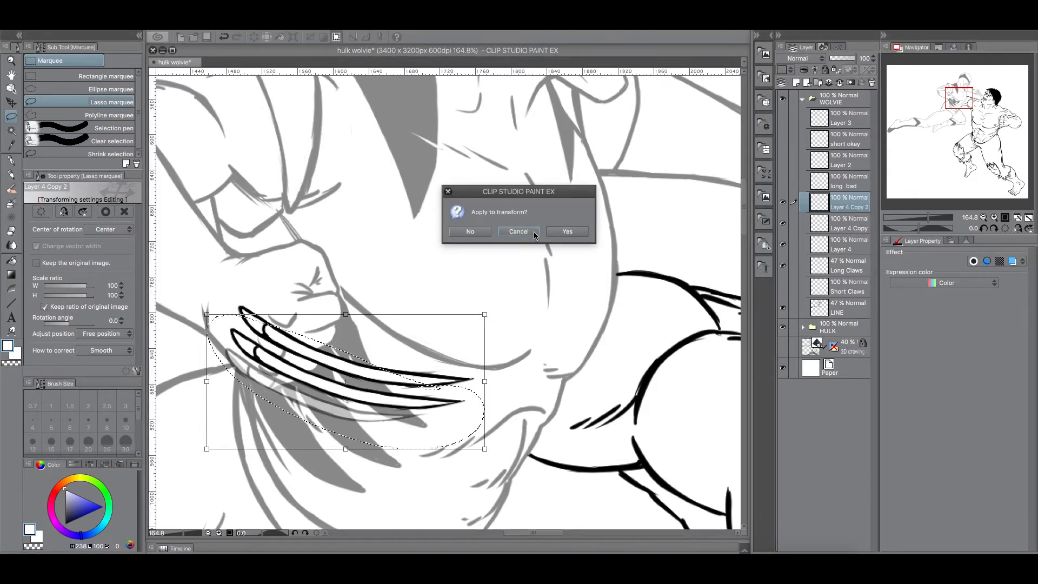
{"action": "left_click", "coordinate": [556, 231]}
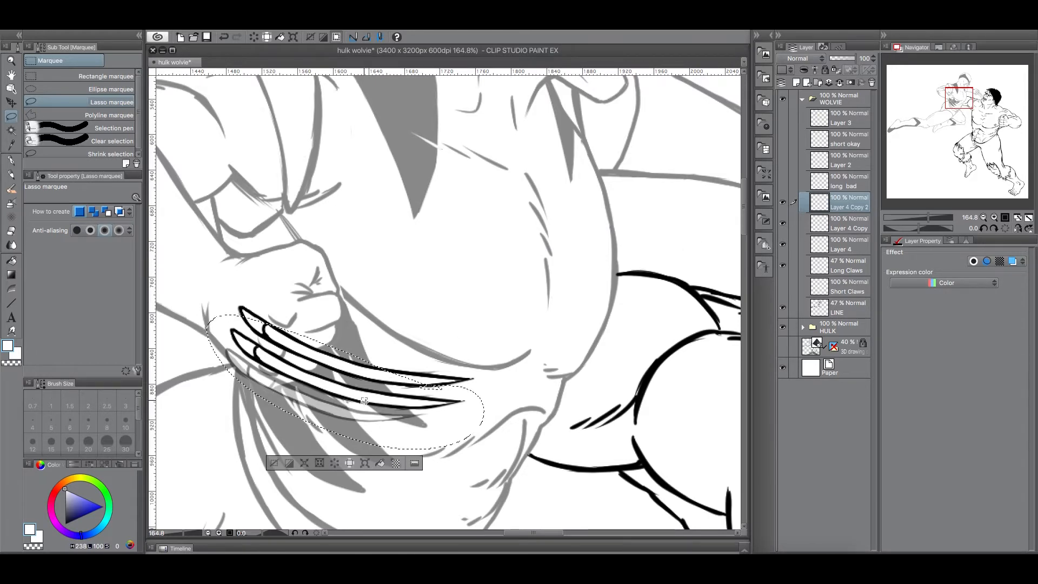
Shift the selection back around the top claw, move the Layer 4 Copy claw down as the lowest claw, and deselect.
{"action": "left_click_drag", "start_coordinate": [365, 400], "coordinate": [366, 366]}
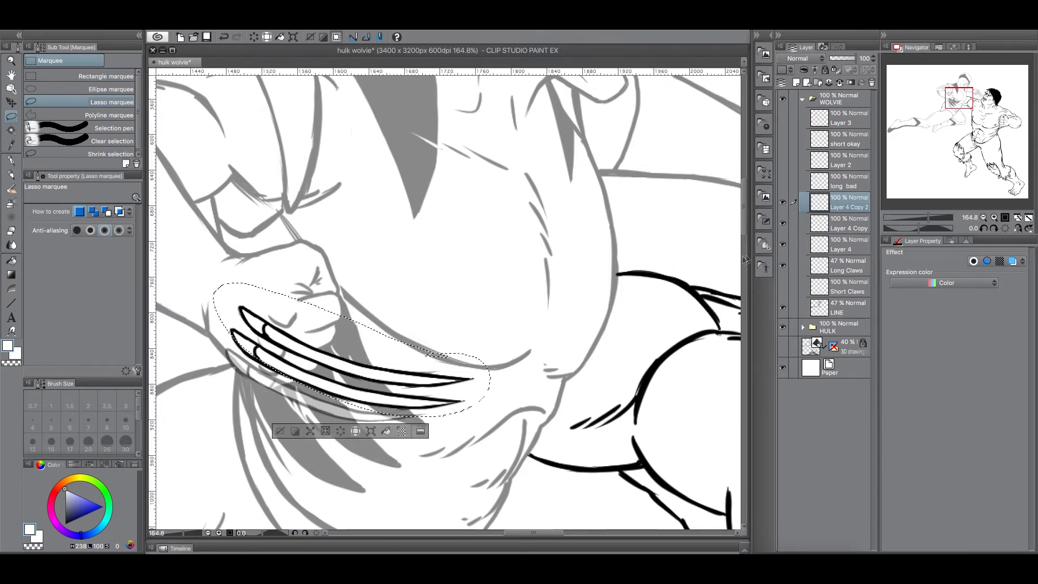
{"action": "left_click", "coordinate": [858, 223]}
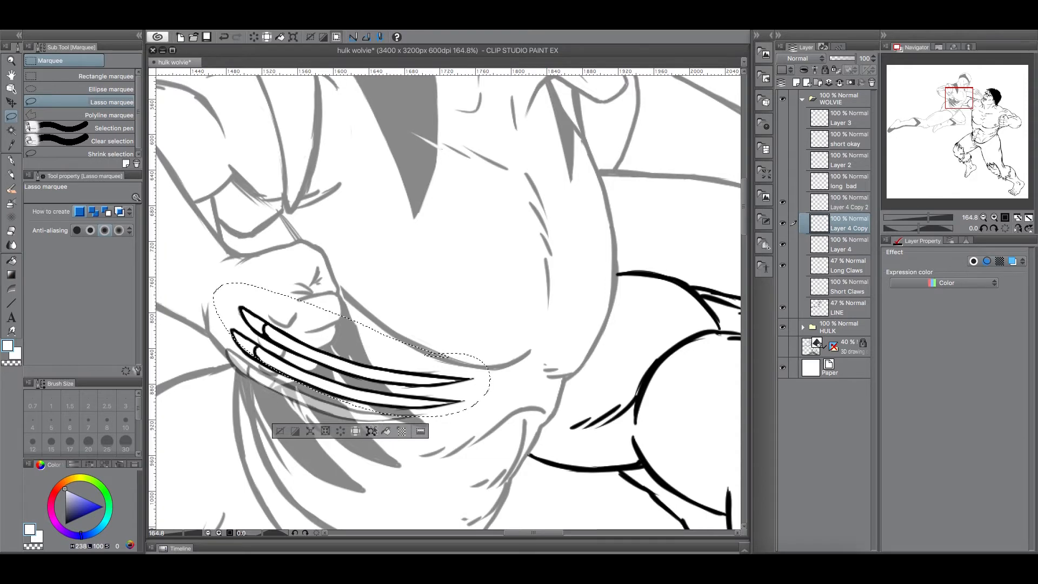
{"action": "left_click", "coordinate": [371, 432]}
{"action": "left_click_drag", "start_coordinate": [398, 363], "coordinate": [387, 408]}
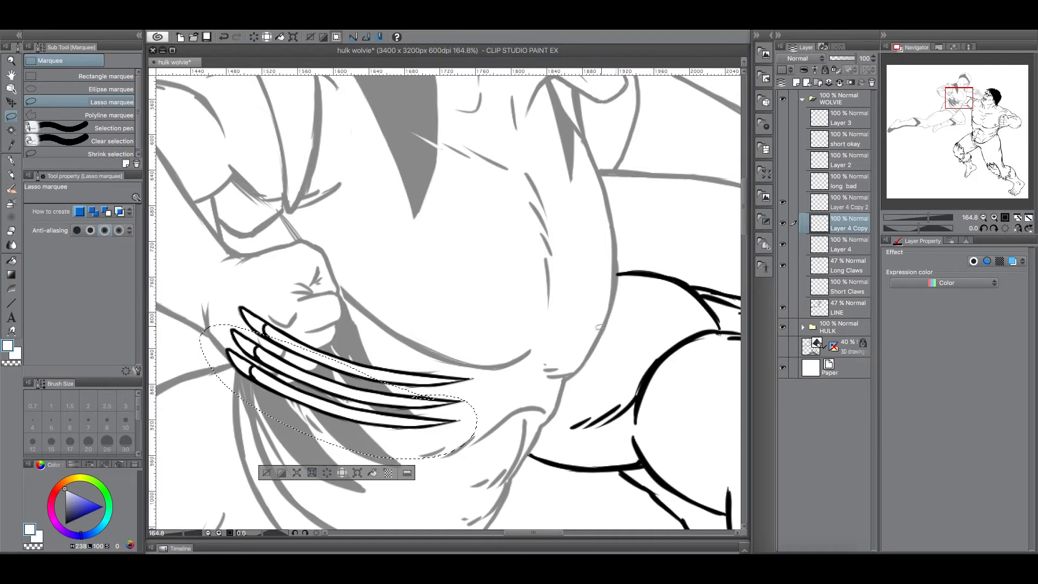
{"action": "left_click", "coordinate": [274, 468]}
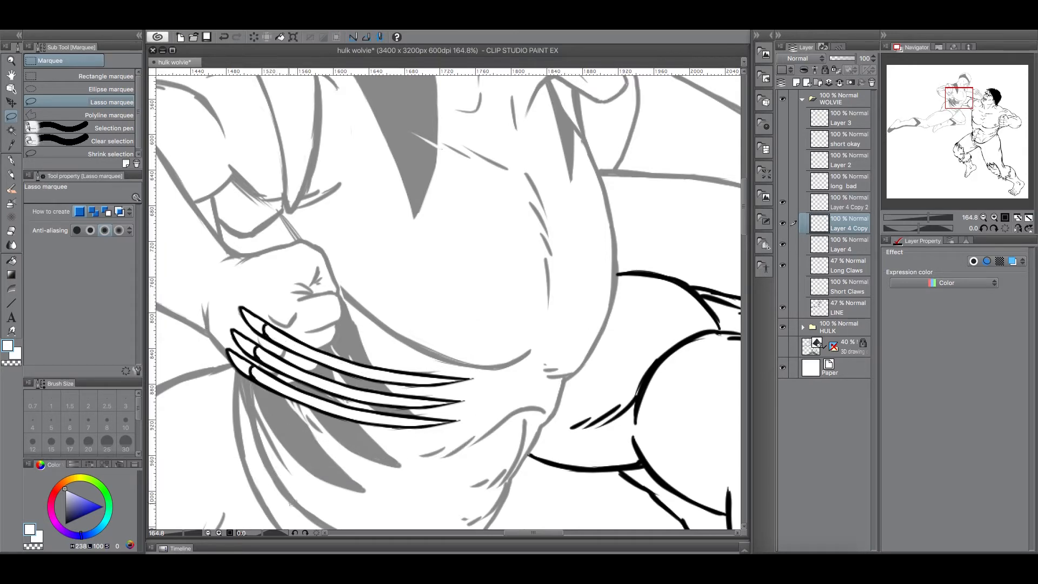
Merge both claw copies down into Layer 4 and rename the merged layer Long Claws.
{"action": "left_click", "coordinate": [857, 204]}
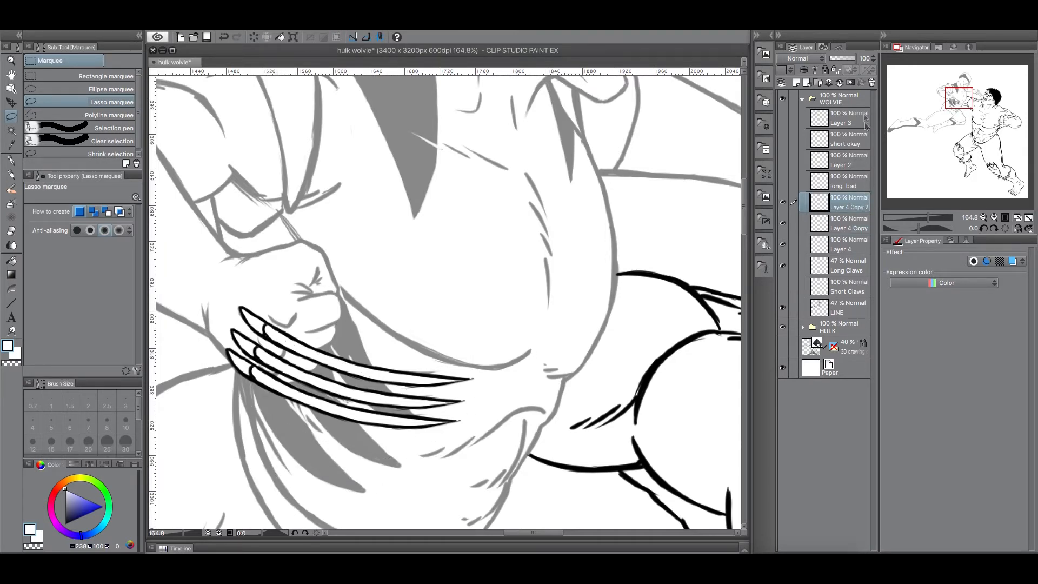
{"action": "left_click", "coordinate": [841, 84]}
{"action": "left_click", "coordinate": [841, 84]}
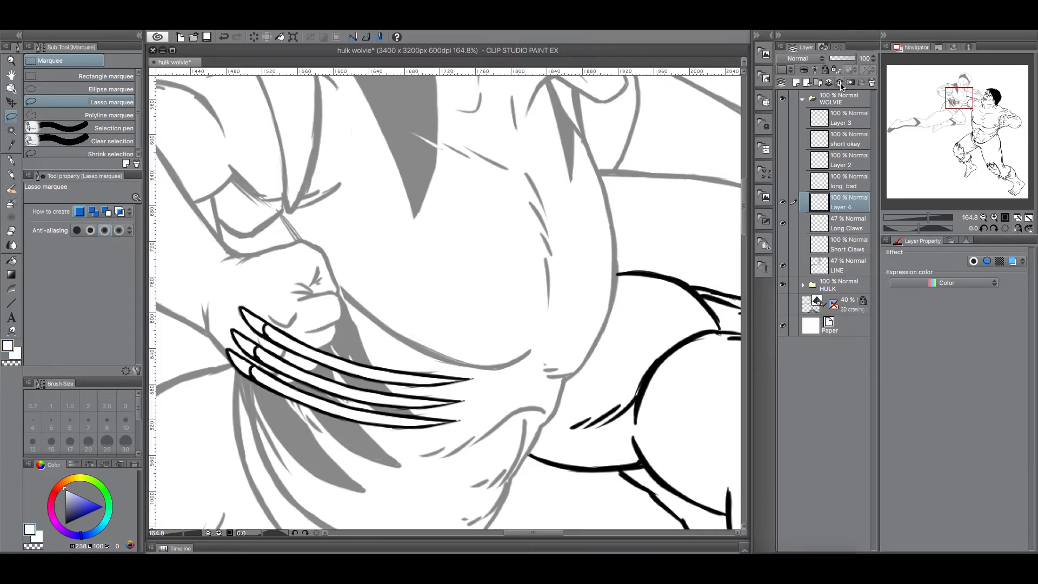
{"action": "double_click", "coordinate": [850, 210]}
{"action": "type", "text": "Long Claws"}
{"action": "key", "text": "Return"}
Delete the old 47% Long Claws layer and set the LINE layer's opacity back to 100%.
{"action": "left_click", "coordinate": [851, 225]}
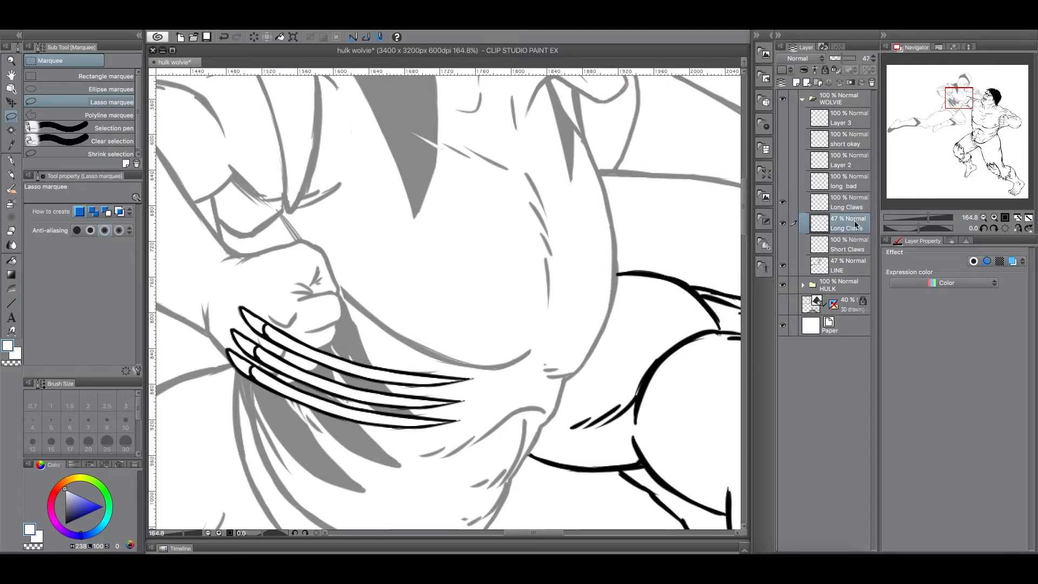
{"action": "left_click", "coordinate": [872, 82]}
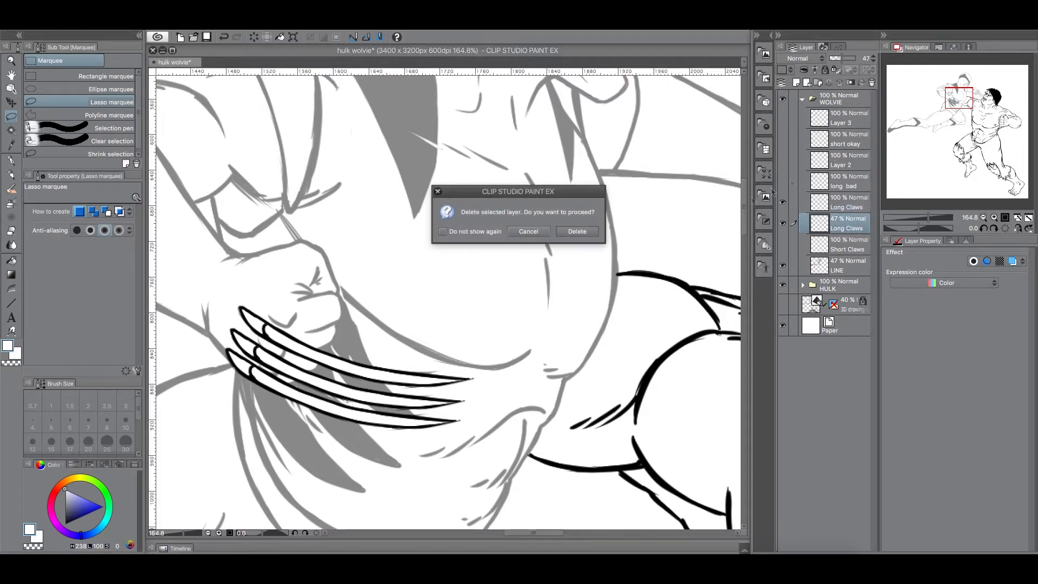
{"action": "left_click", "coordinate": [578, 237]}
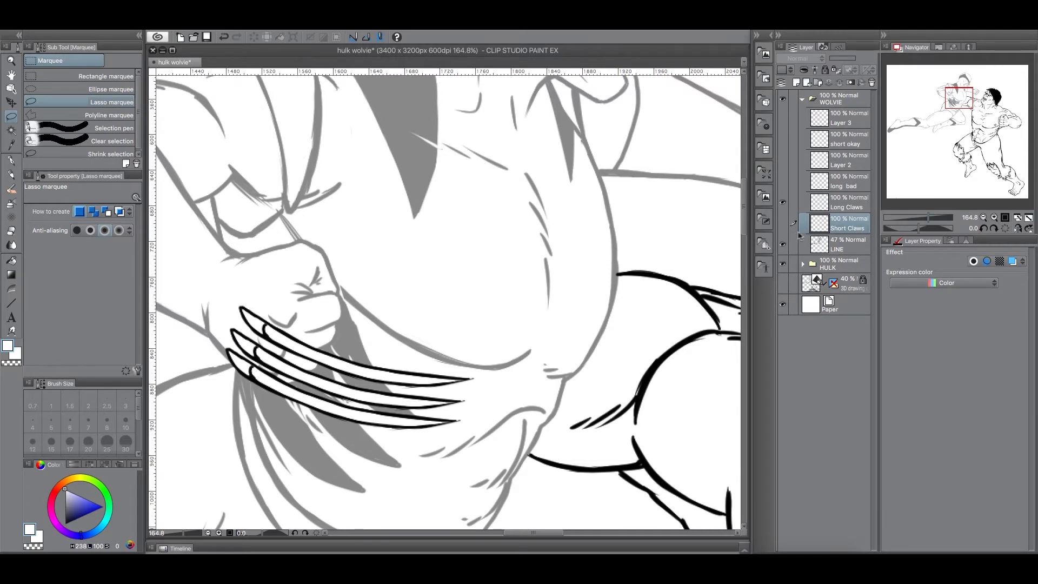
{"action": "left_click", "coordinate": [855, 246]}
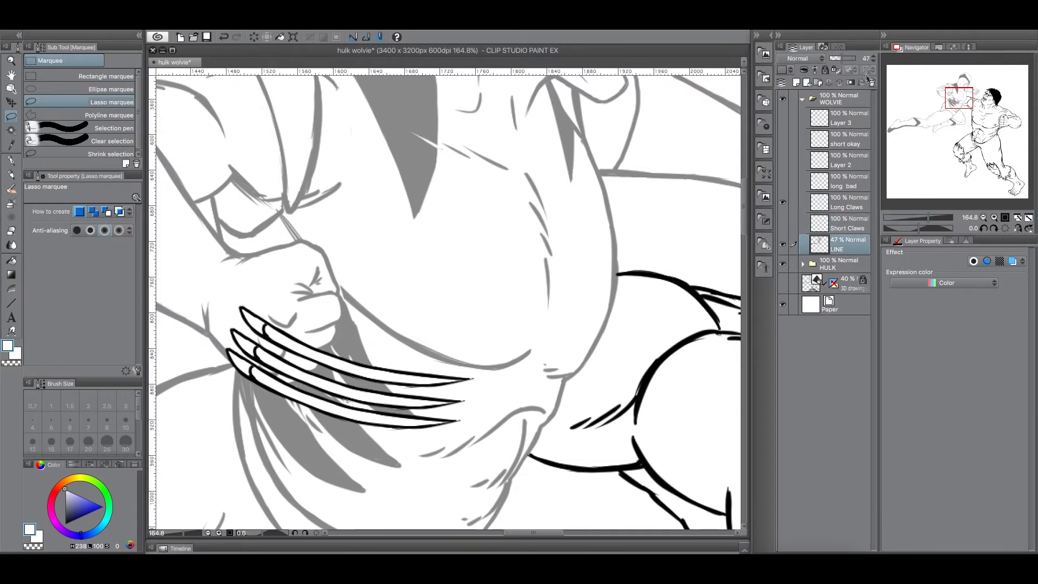
{"action": "left_click_drag", "start_coordinate": [842, 59], "coordinate": [865, 60]}
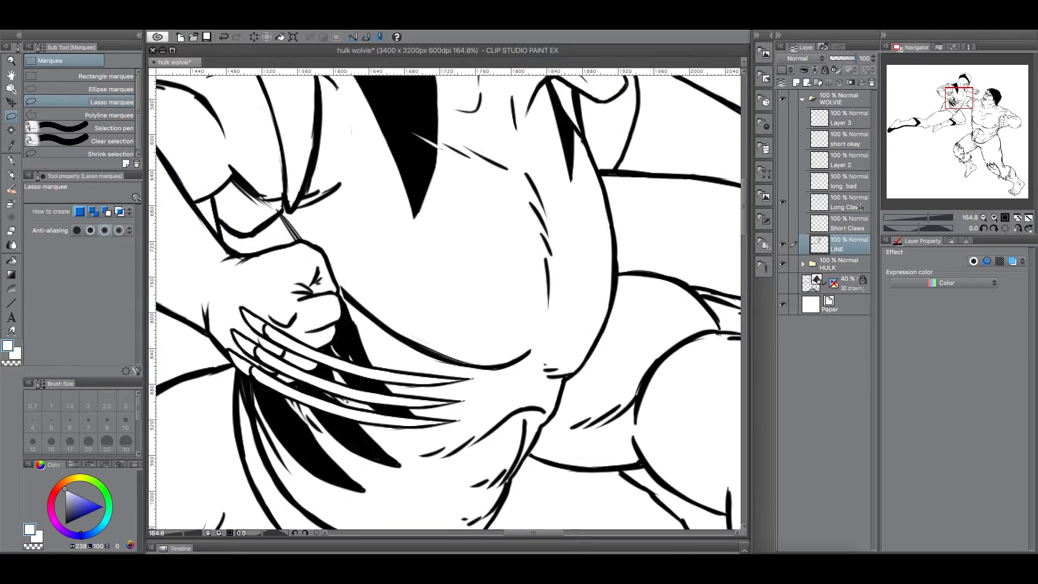
Compare both figures with the Short Claws and the new Long Claws layers shown in turn.
{"action": "left_click_drag", "start_coordinate": [932, 218], "coordinate": [918, 220]}
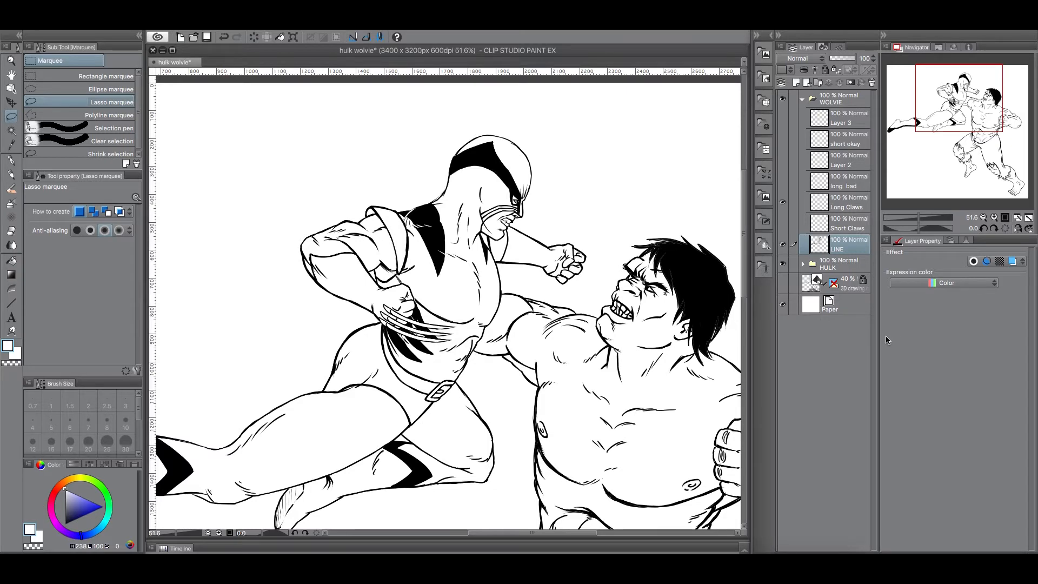
{"action": "left_click", "coordinate": [783, 205]}
{"action": "left_click", "coordinate": [782, 223]}
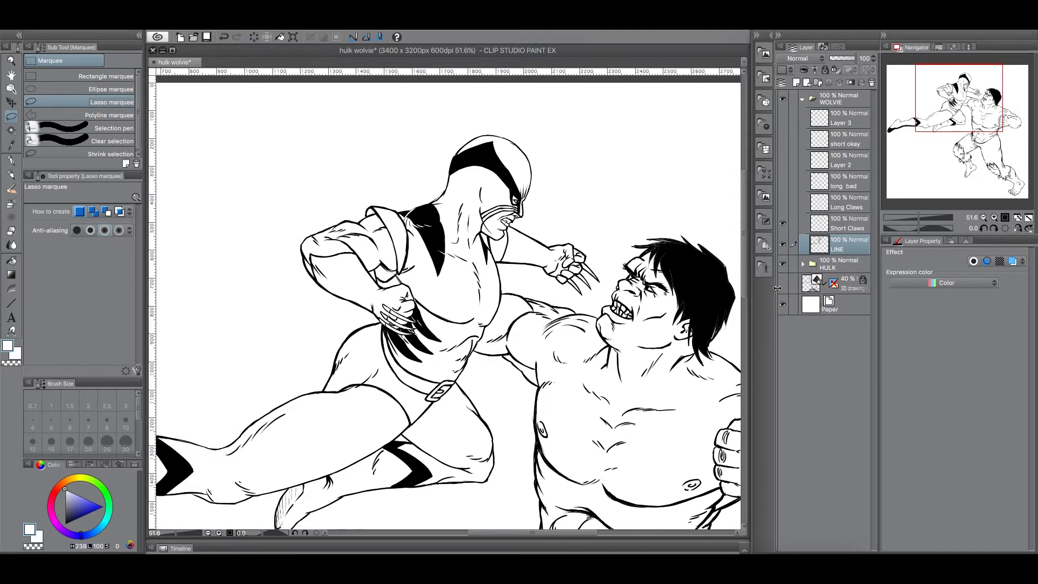
{"action": "left_click", "coordinate": [782, 223]}
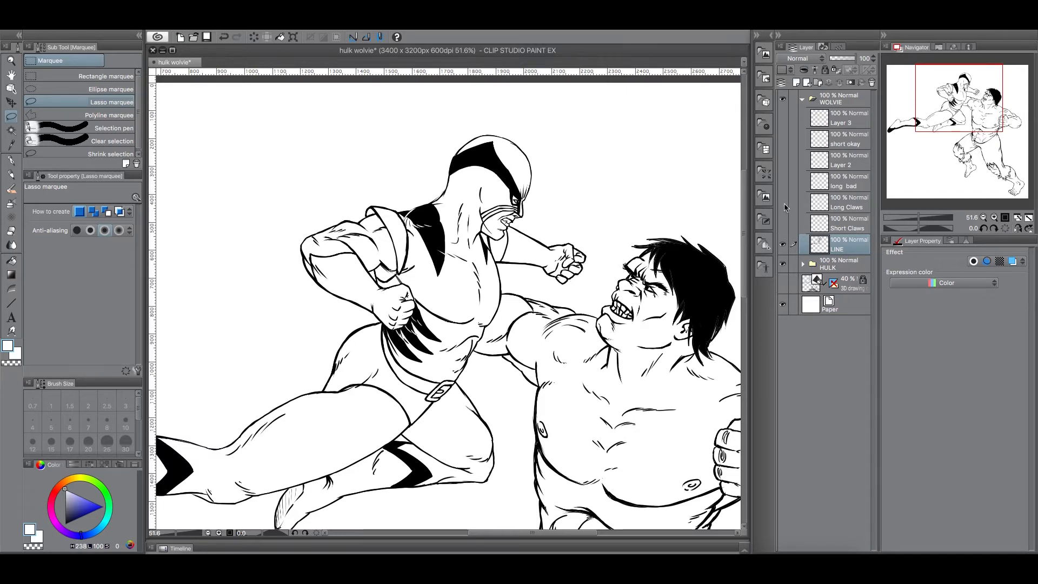
{"action": "left_click", "coordinate": [783, 202]}
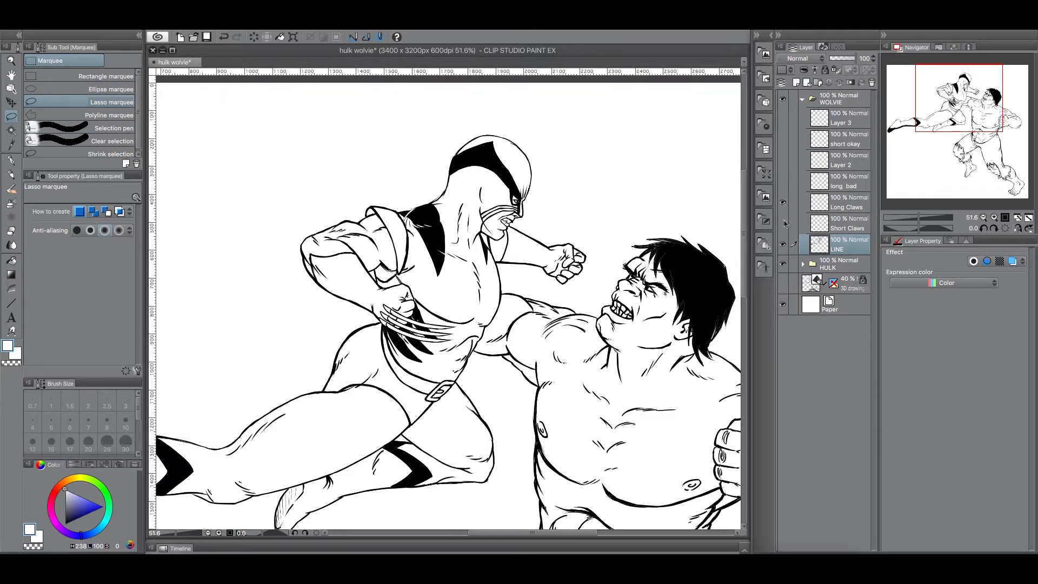
{"action": "left_click", "coordinate": [783, 222]}
{"action": "left_click", "coordinate": [783, 222]}
{"action": "left_click", "coordinate": [783, 219]}
{"action": "left_click", "coordinate": [783, 219]}
Lasso the three claws on the Long Claws layer and paste a copy of them onto a new layer.
{"action": "left_click", "coordinate": [858, 204]}
{"action": "left_click_drag", "start_coordinate": [922, 217], "coordinate": [926, 219]}
{"action": "left_click_drag", "start_coordinate": [967, 106], "coordinate": [971, 105]}
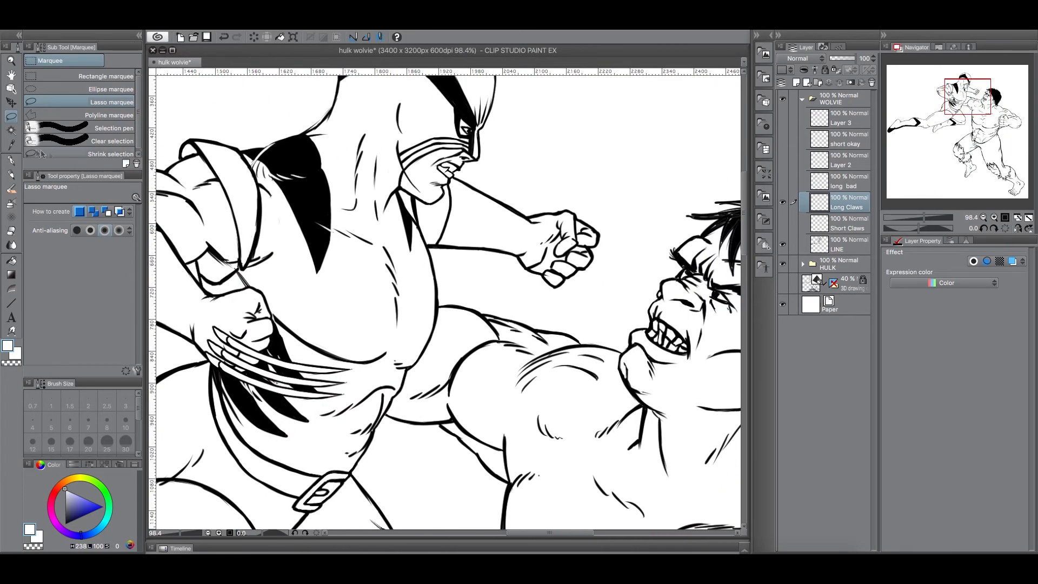
{"action": "mouse_move", "coordinate": [337, 348]}
{"action": "left_mouse_down"}
{"action": "mouse_move", "coordinate": [279, 340]}
{"action": "mouse_move", "coordinate": [206, 303]}
{"action": "mouse_move", "coordinate": [190, 355]}
{"action": "left_mouse_up"}
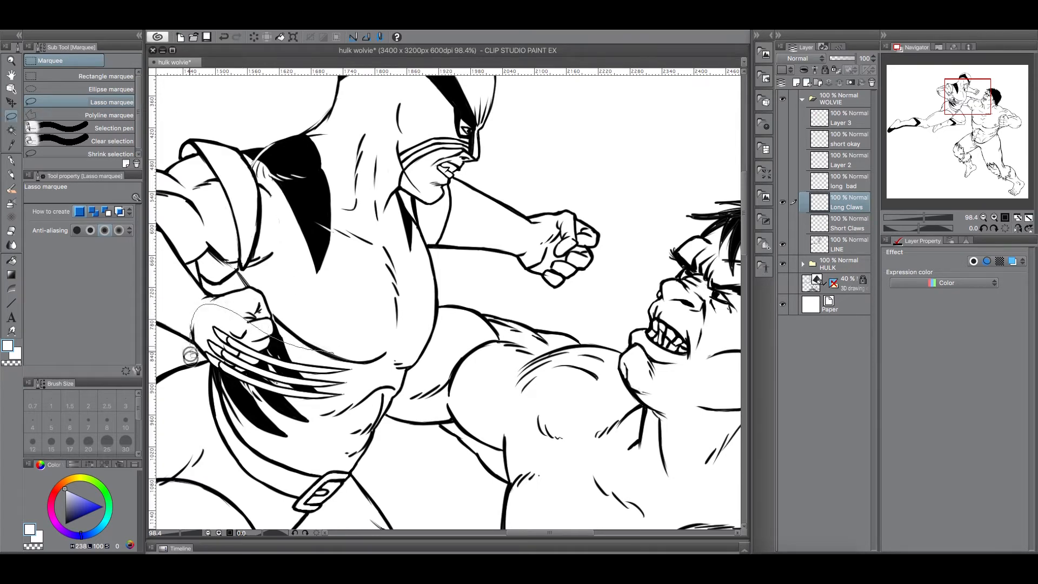
{"action": "left_click_drag", "start_coordinate": [326, 345], "coordinate": [331, 349]}
{"action": "left_click", "coordinate": [330, 331]}
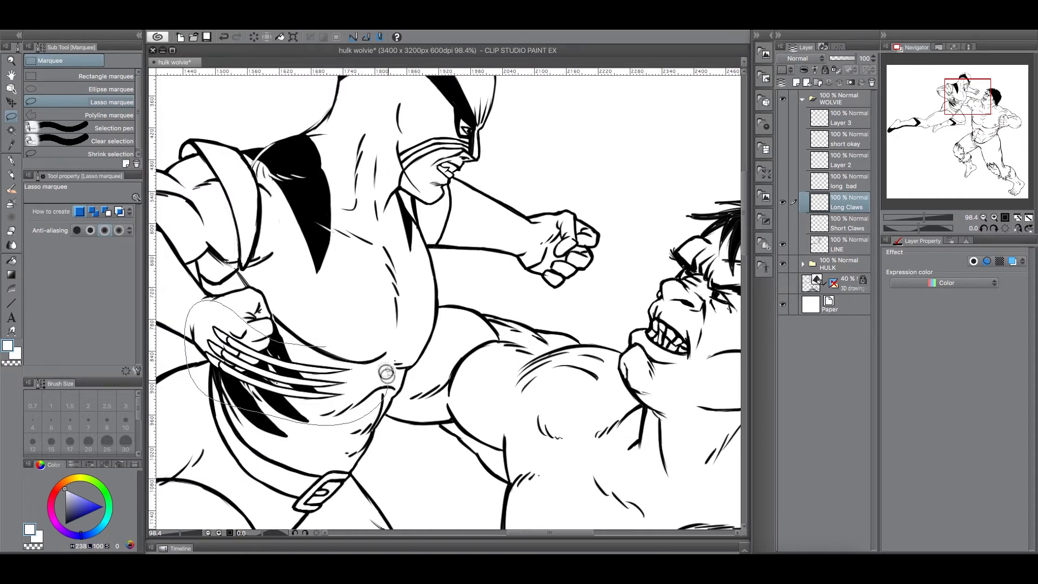
{"action": "left_click_drag", "start_coordinate": [386, 373], "coordinate": [346, 339]}
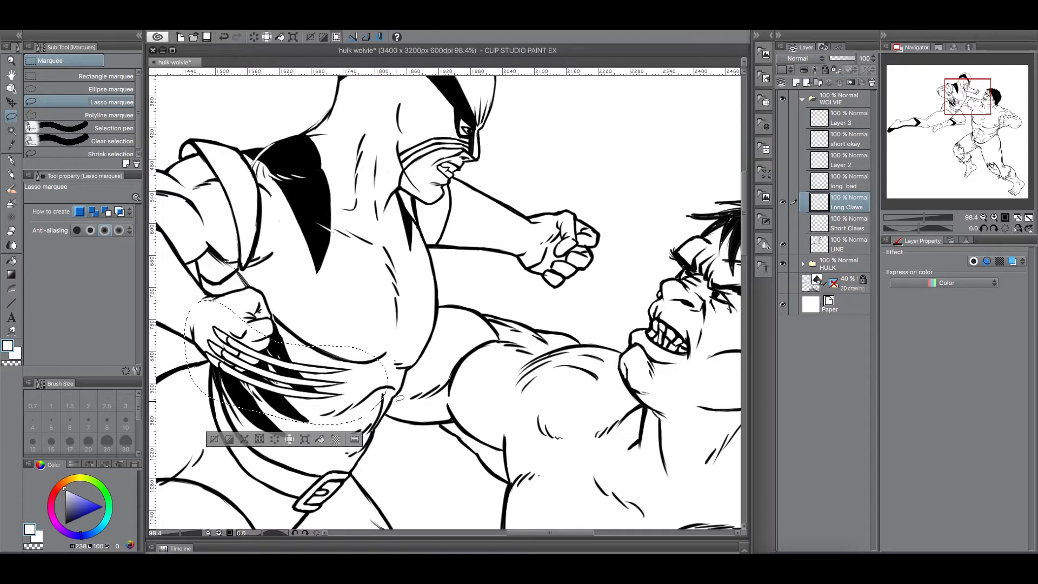
{"action": "key", "text": "super+v"}
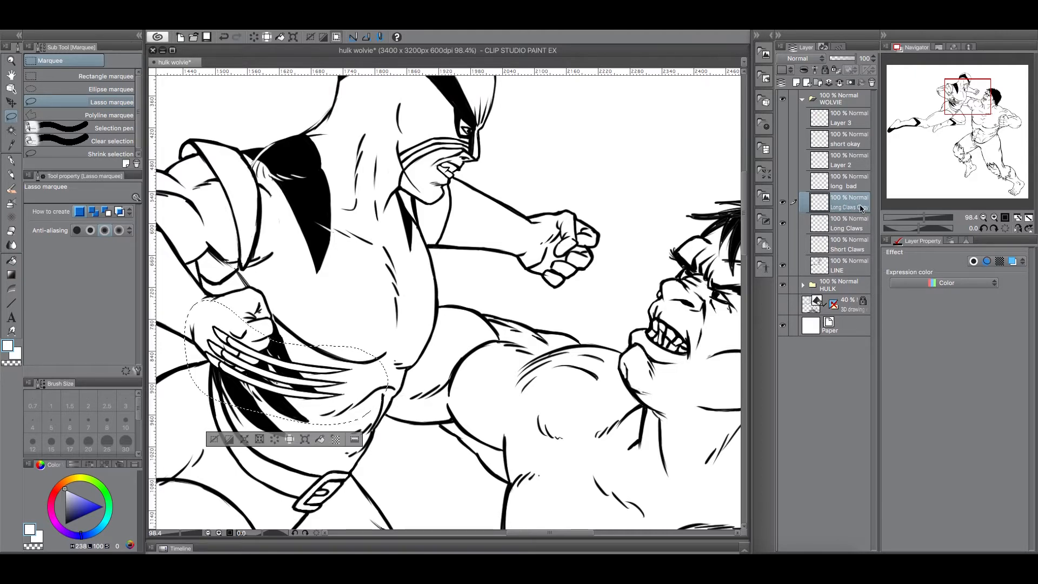
Place the copied claws on the masked fighter's outstretched fist, flipped vertically and rotated 45.3 degrees, and clear the selection.
{"action": "left_click", "coordinate": [305, 439]}
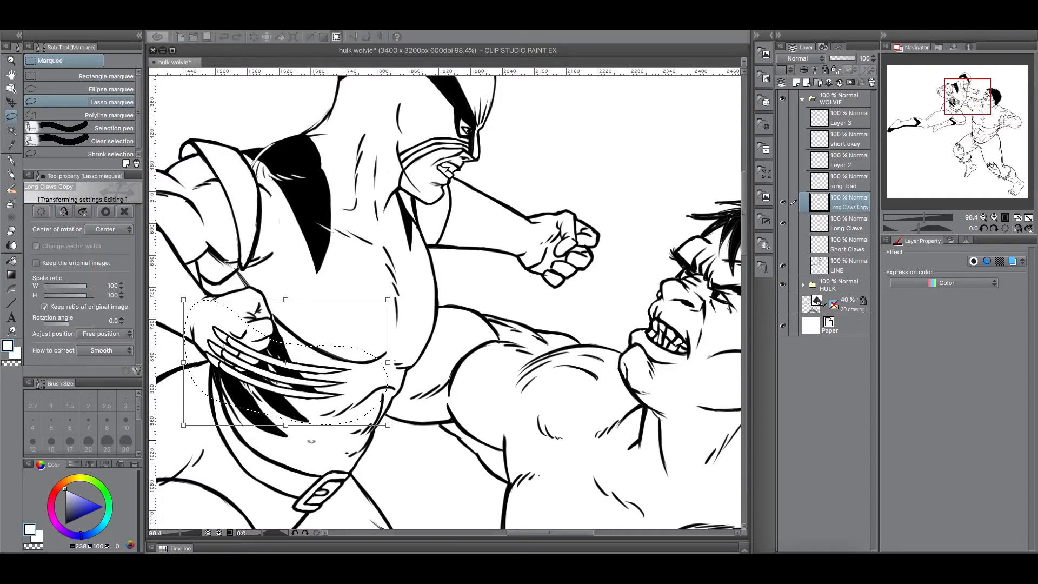
{"action": "left_click_drag", "start_coordinate": [338, 382], "coordinate": [675, 282]}
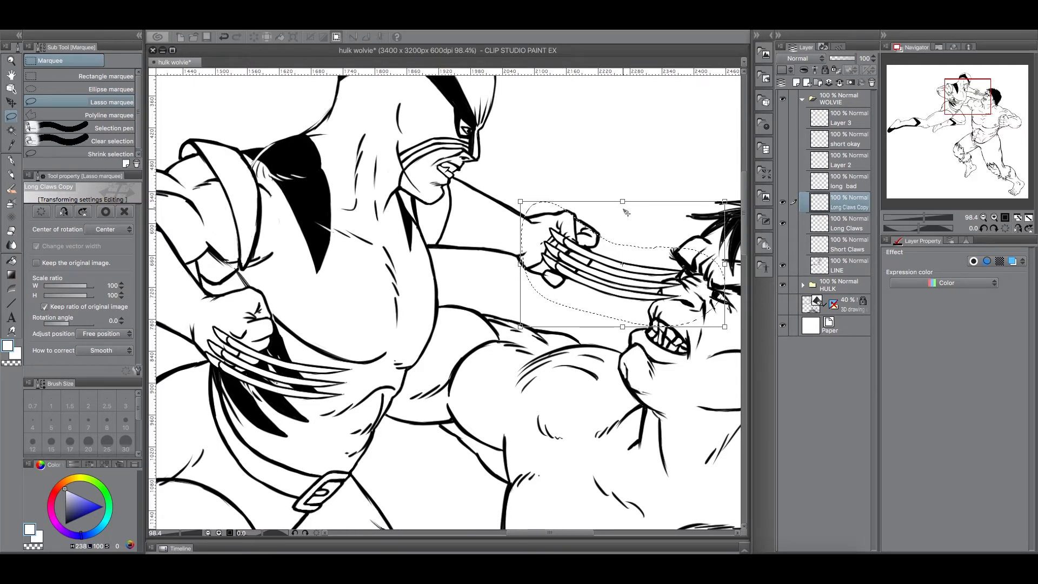
{"action": "left_click", "coordinate": [83, 212]}
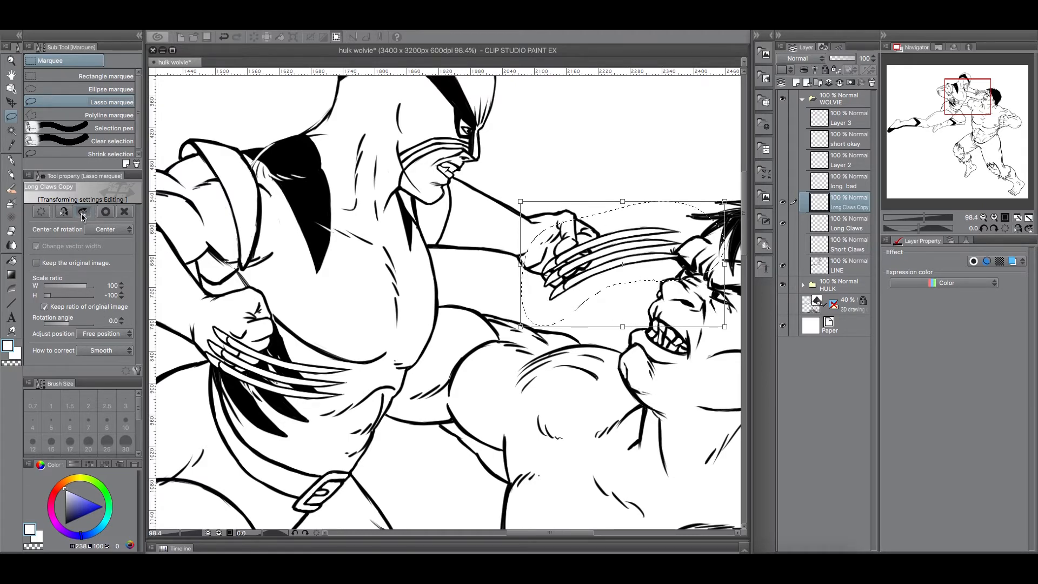
{"action": "left_click_drag", "start_coordinate": [728, 329], "coordinate": [653, 396]}
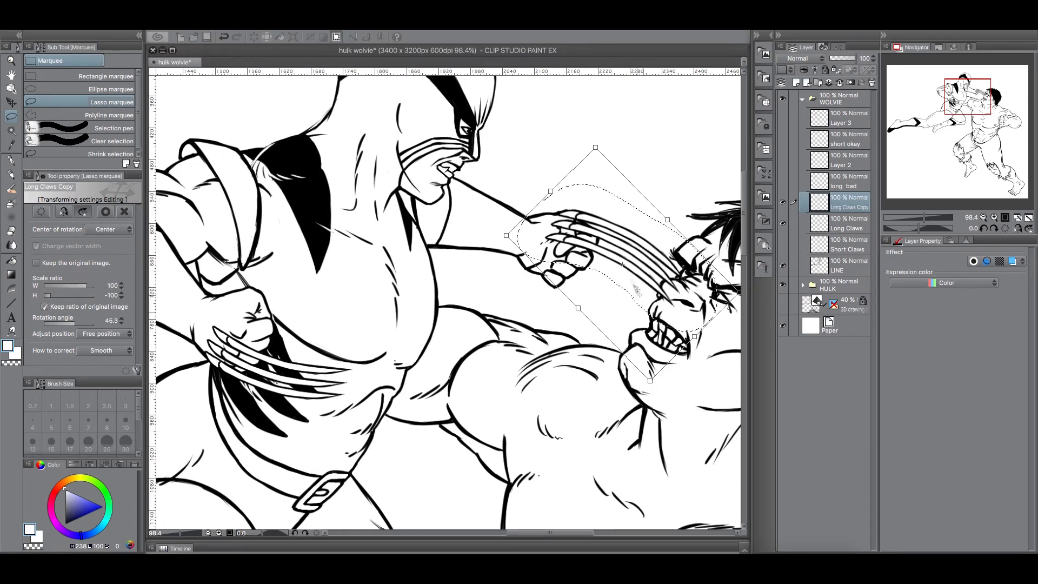
{"action": "left_click", "coordinate": [614, 281]}
{"action": "left_click_drag", "start_coordinate": [622, 265], "coordinate": [612, 285]}
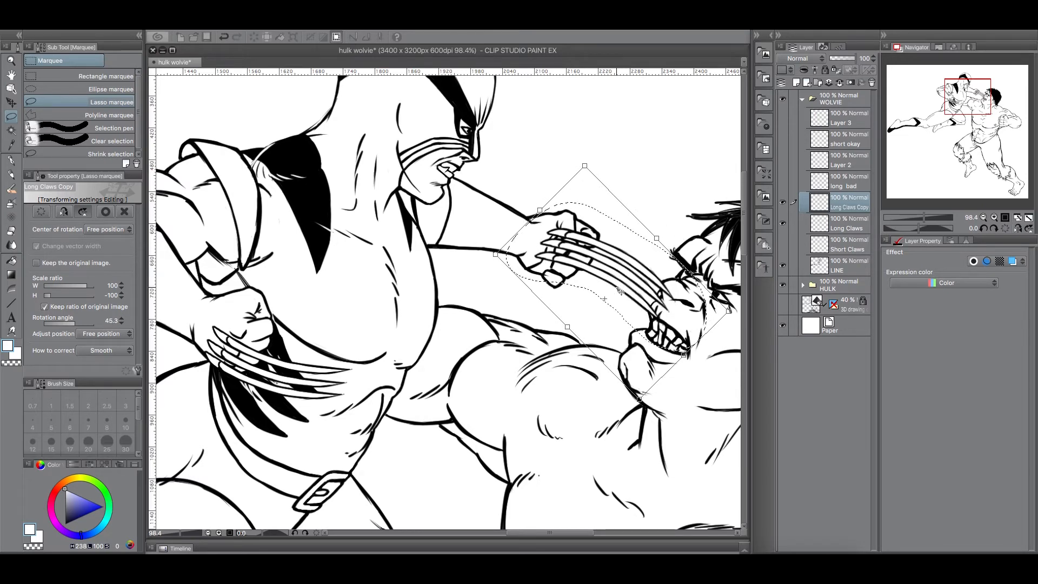
{"action": "left_click_drag", "start_coordinate": [618, 274], "coordinate": [632, 277]}
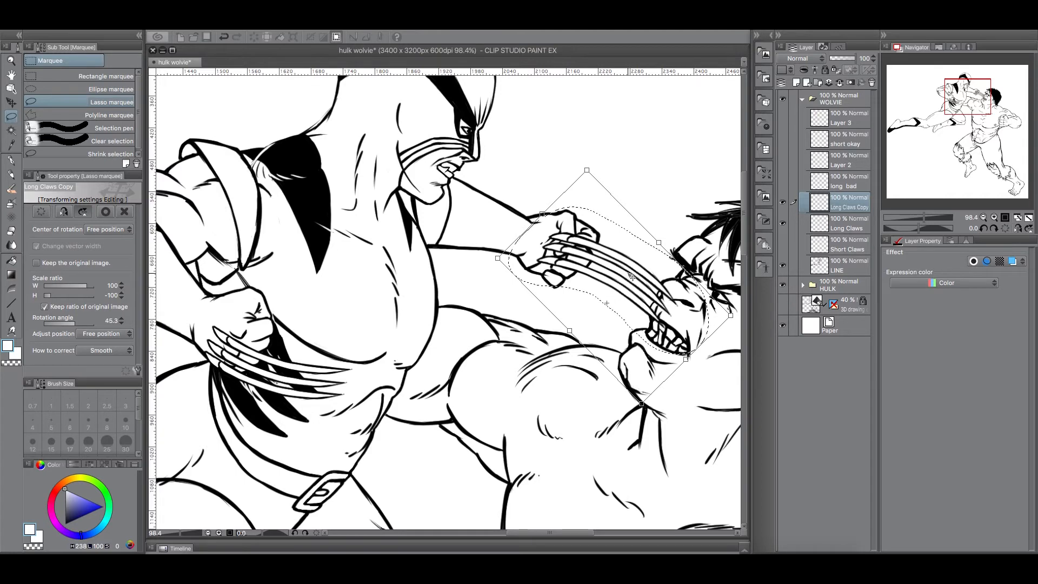
{"action": "key", "text": "Return"}
{"action": "left_click", "coordinate": [539, 370]}
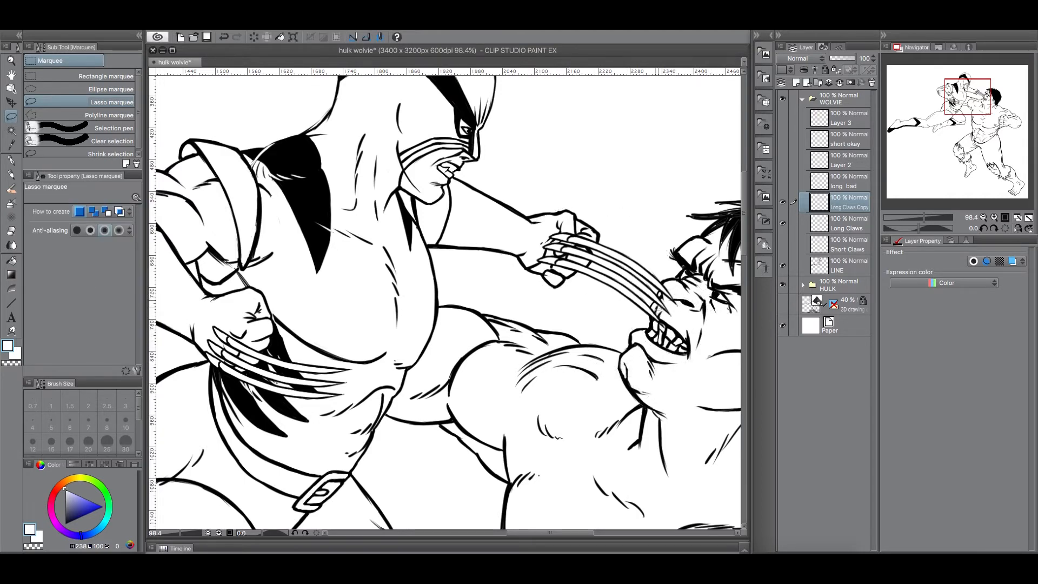
Switch to the G-pen with black and move the HULK folder above the WOLVIE folder.
{"action": "left_click", "coordinate": [11, 160]}
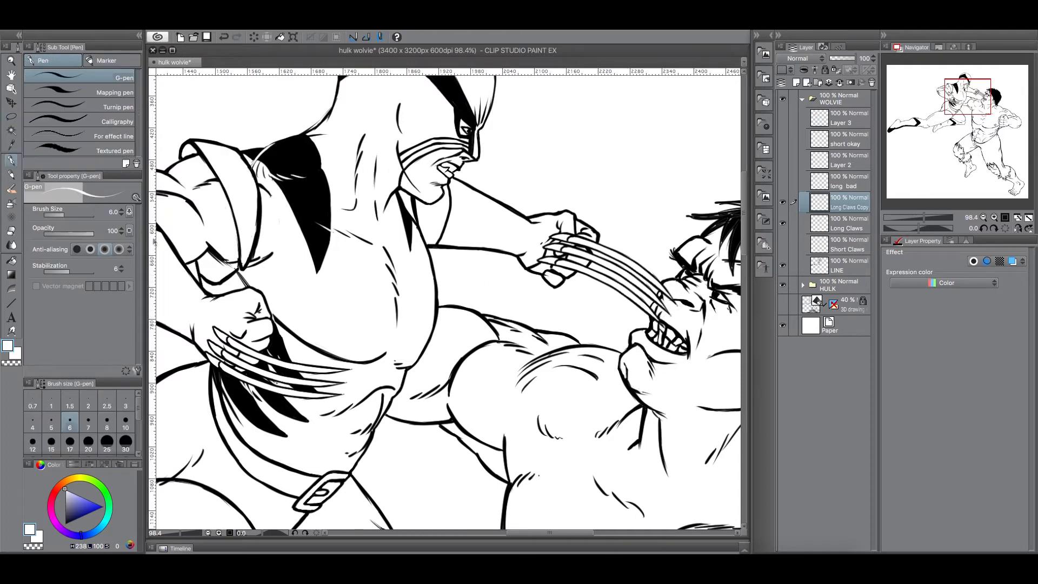
{"action": "left_click_drag", "start_coordinate": [64, 508], "coordinate": [61, 542]}
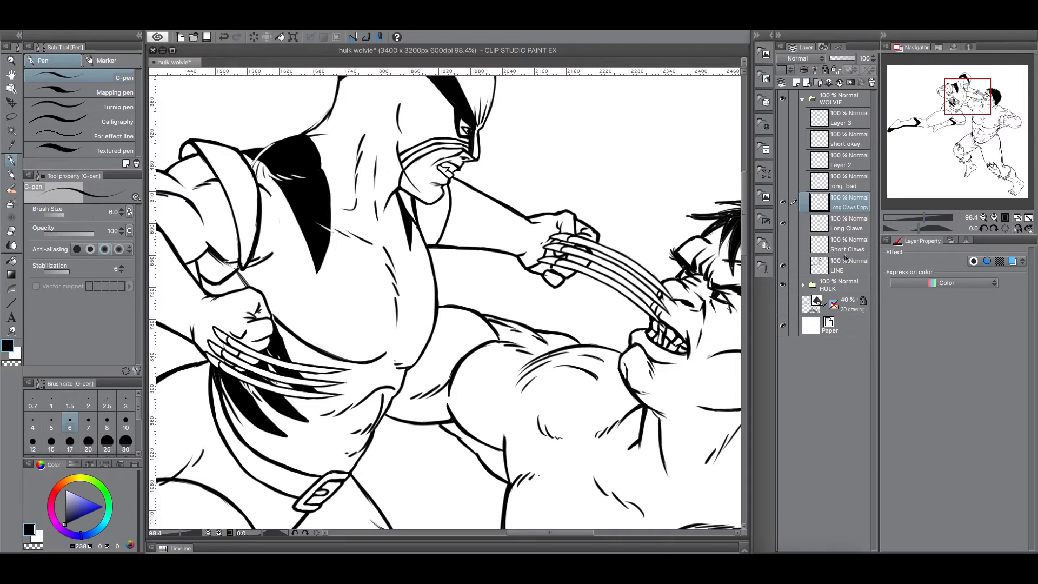
{"action": "left_click", "coordinate": [803, 99]}
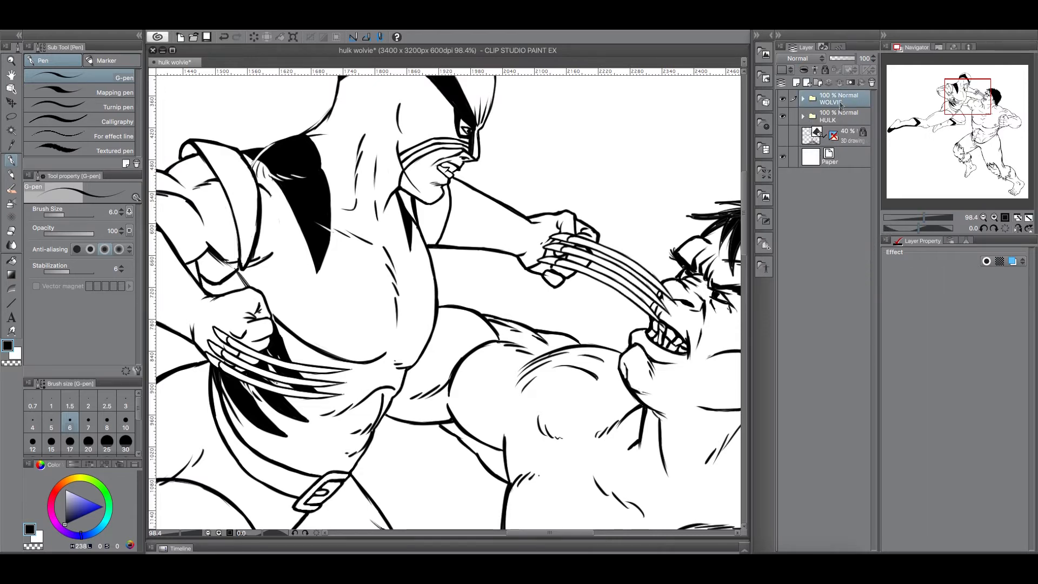
{"action": "left_click", "coordinate": [836, 119]}
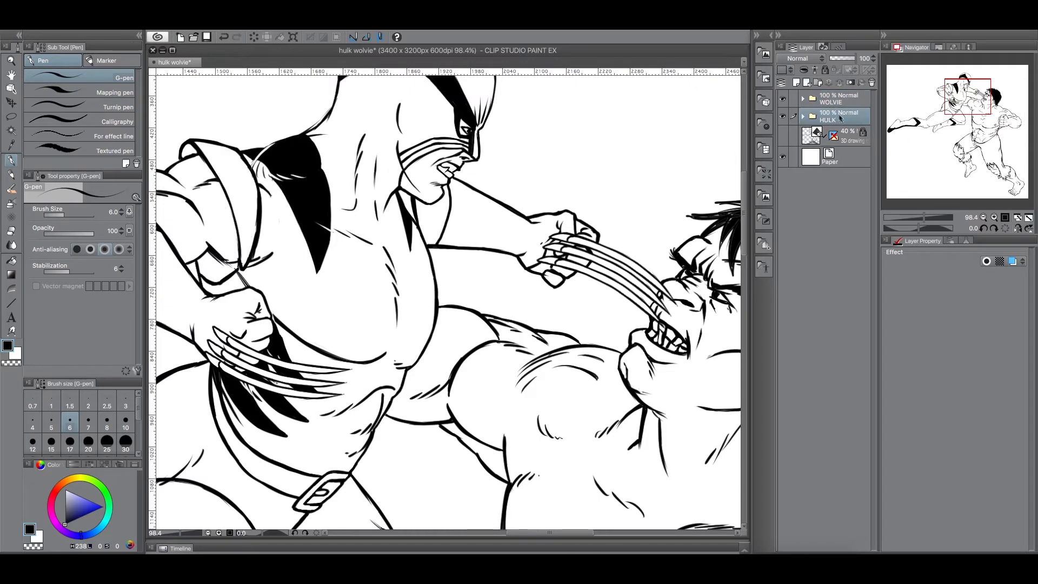
{"action": "left_click_drag", "start_coordinate": [837, 120], "coordinate": [844, 91]}
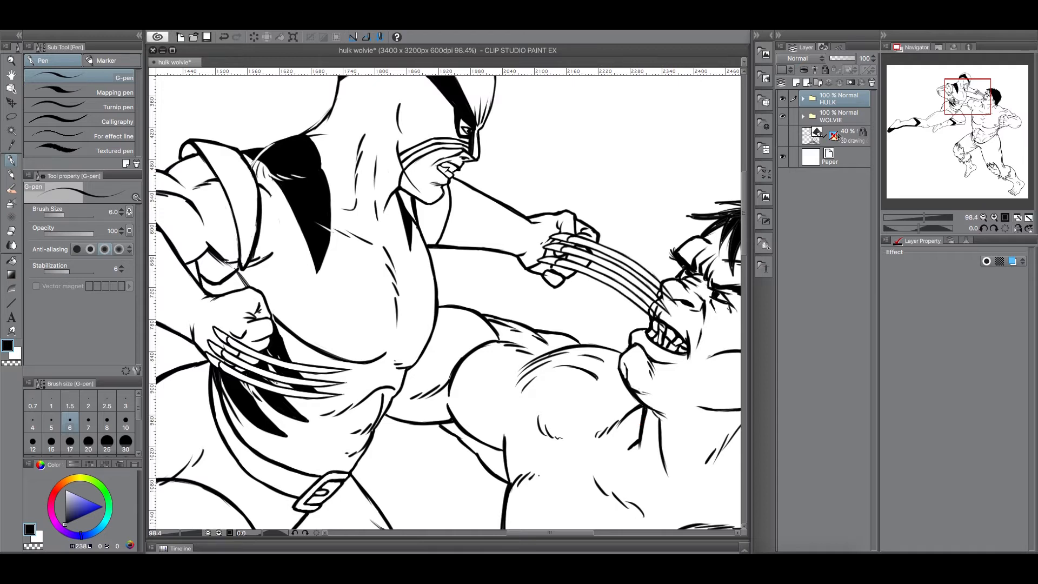
Select Layer 1 in the HULK folder and ready the Oil paint brush with a medium green.
{"action": "left_click", "coordinate": [802, 100]}
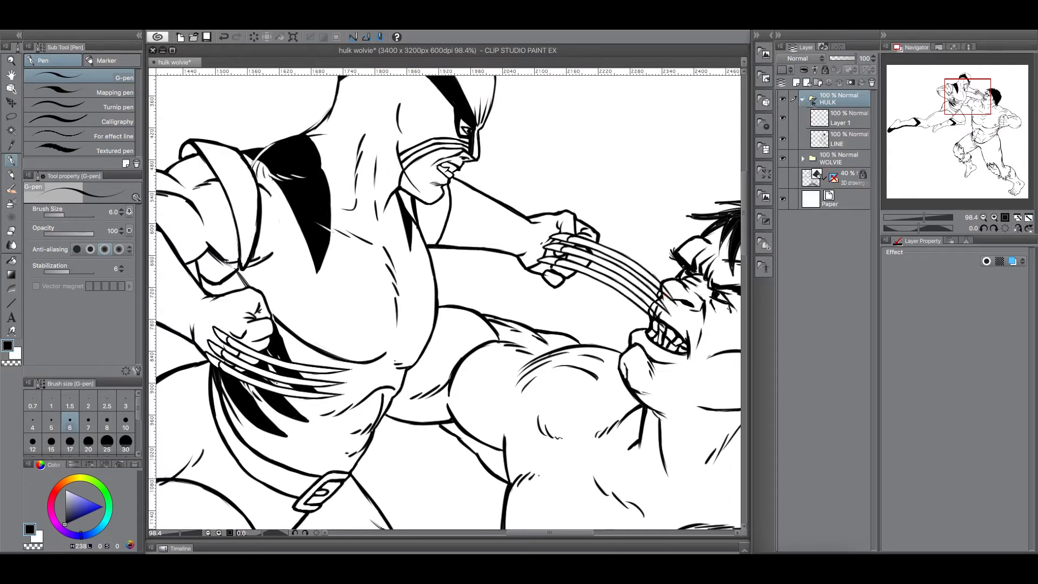
{"action": "left_click", "coordinate": [845, 124]}
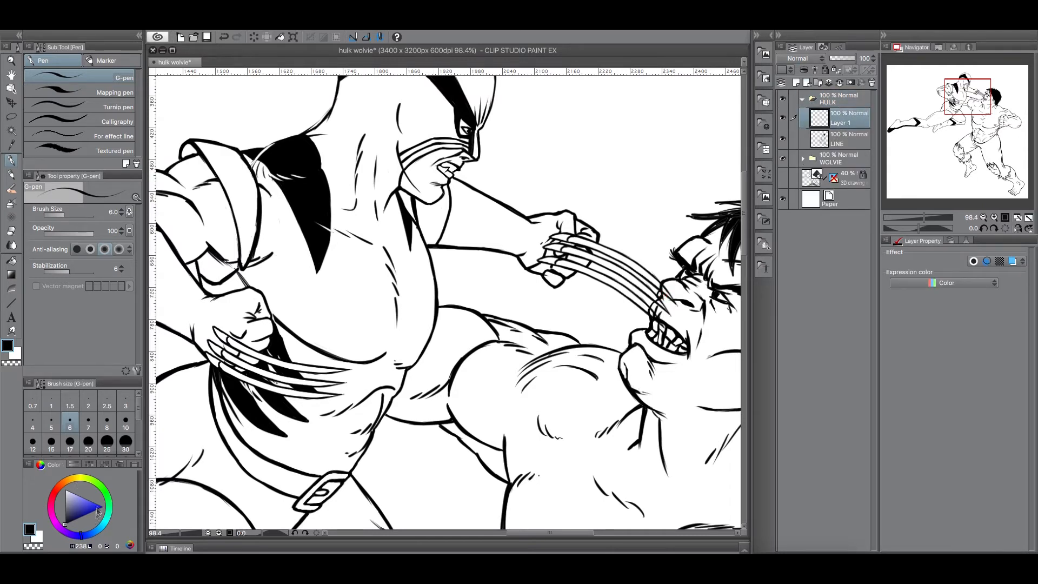
{"action": "left_click", "coordinate": [104, 489]}
{"action": "left_click", "coordinate": [82, 509]}
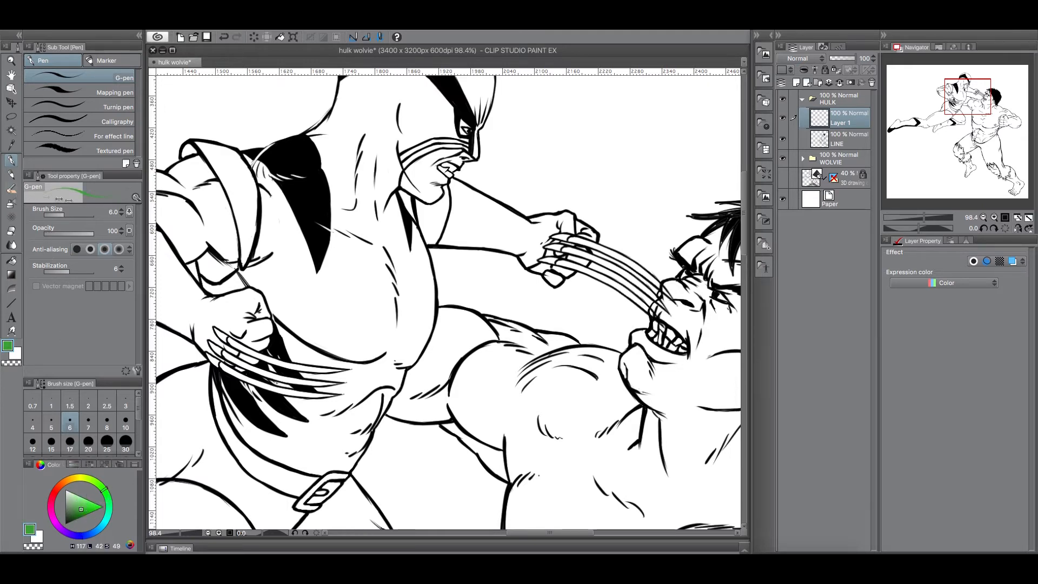
{"action": "key", "text": "b"}
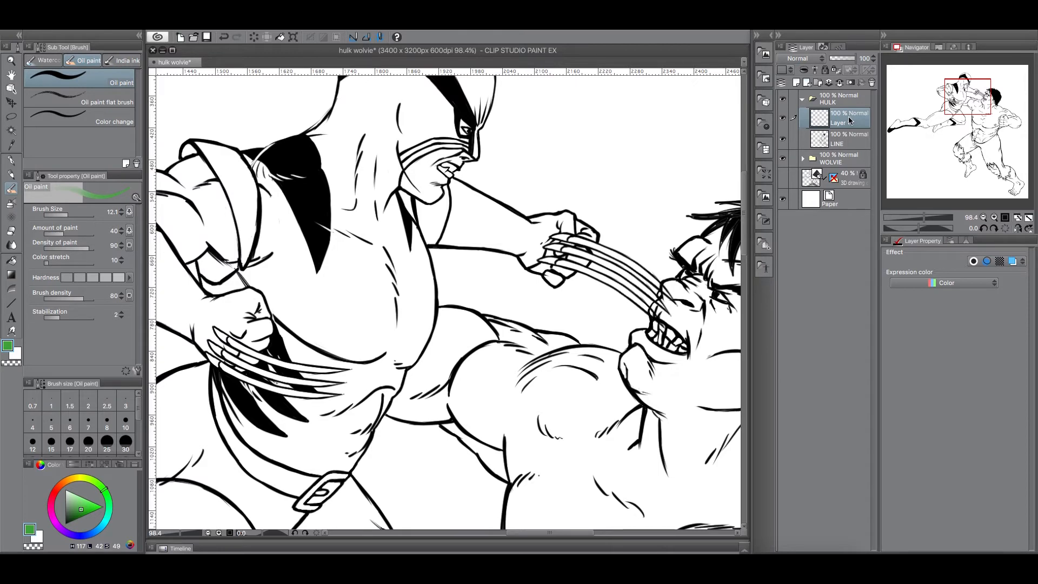
Move Layer 1 below the LINE layer in the HULK folder and rename it color.
{"action": "left_click_drag", "start_coordinate": [848, 115], "coordinate": [845, 148]}
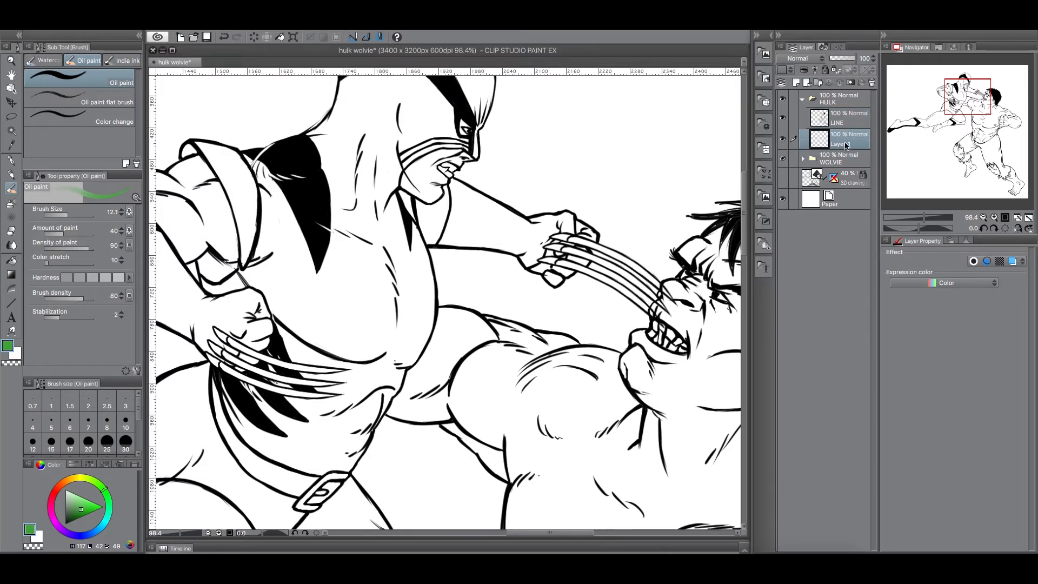
{"action": "double_click", "coordinate": [846, 145]}
{"action": "type", "text": "color"}
{"action": "key", "text": "Return"}
Paint the Hulk's nose, cheek and brow area green on the color layer.
{"action": "mouse_move", "coordinate": [672, 285]}
{"action": "left_mouse_down"}
{"action": "mouse_move", "coordinate": [653, 309]}
{"action": "mouse_move", "coordinate": [670, 313]}
{"action": "mouse_move", "coordinate": [671, 282]}
{"action": "mouse_move", "coordinate": [698, 277]}
{"action": "mouse_move", "coordinate": [676, 301]}
{"action": "mouse_move", "coordinate": [690, 287]}
{"action": "mouse_move", "coordinate": [679, 312]}
{"action": "mouse_move", "coordinate": [693, 303]}
{"action": "mouse_move", "coordinate": [700, 311]}
{"action": "mouse_move", "coordinate": [704, 279]}
{"action": "mouse_move", "coordinate": [700, 302]}
{"action": "mouse_move", "coordinate": [671, 312]}
{"action": "mouse_move", "coordinate": [675, 324]}
{"action": "mouse_move", "coordinate": [666, 318]}
{"action": "mouse_move", "coordinate": [687, 323]}
{"action": "mouse_move", "coordinate": [687, 337]}
{"action": "mouse_move", "coordinate": [711, 282]}
{"action": "mouse_move", "coordinate": [702, 319]}
{"action": "mouse_move", "coordinate": [712, 305]}
{"action": "mouse_move", "coordinate": [732, 307]}
{"action": "mouse_move", "coordinate": [697, 322]}
{"action": "mouse_move", "coordinate": [698, 309]}
{"action": "mouse_move", "coordinate": [692, 327]}
{"action": "mouse_move", "coordinate": [721, 322]}
{"action": "left_mouse_up"}
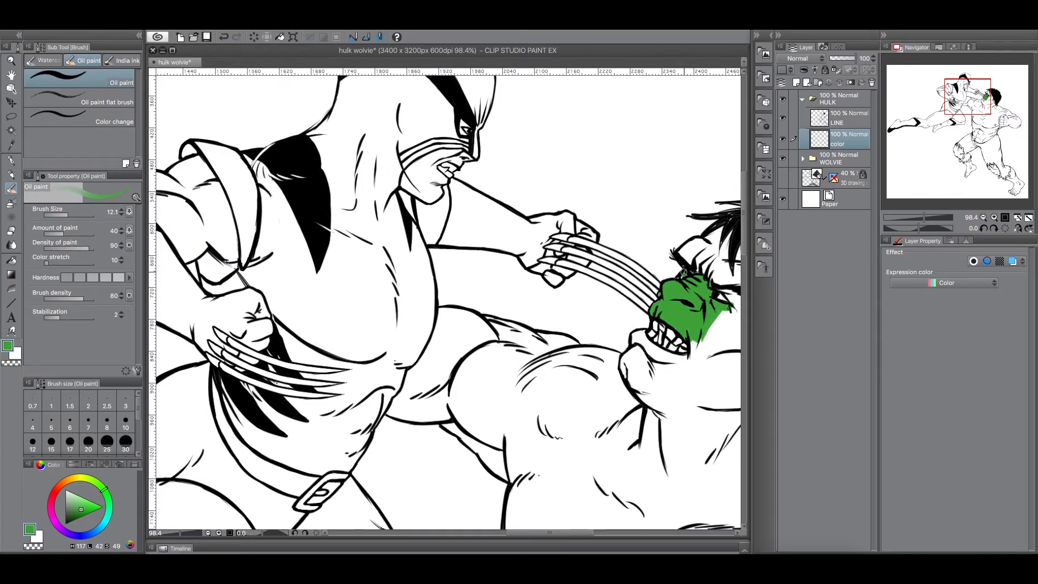
{"action": "mouse_move", "coordinate": [704, 279]}
{"action": "left_mouse_down"}
{"action": "mouse_move", "coordinate": [683, 252]}
{"action": "mouse_move", "coordinate": [695, 240]}
{"action": "mouse_move", "coordinate": [686, 246]}
{"action": "mouse_move", "coordinate": [718, 230]}
{"action": "mouse_move", "coordinate": [691, 252]}
{"action": "mouse_move", "coordinate": [719, 235]}
{"action": "mouse_move", "coordinate": [701, 259]}
{"action": "mouse_move", "coordinate": [706, 248]}
{"action": "mouse_move", "coordinate": [682, 253]}
{"action": "mouse_move", "coordinate": [692, 266]}
{"action": "mouse_move", "coordinate": [719, 237]}
{"action": "mouse_move", "coordinate": [697, 291]}
{"action": "mouse_move", "coordinate": [712, 245]}
{"action": "mouse_move", "coordinate": [717, 267]}
{"action": "mouse_move", "coordinate": [730, 238]}
{"action": "mouse_move", "coordinate": [716, 292]}
{"action": "left_mouse_up"}
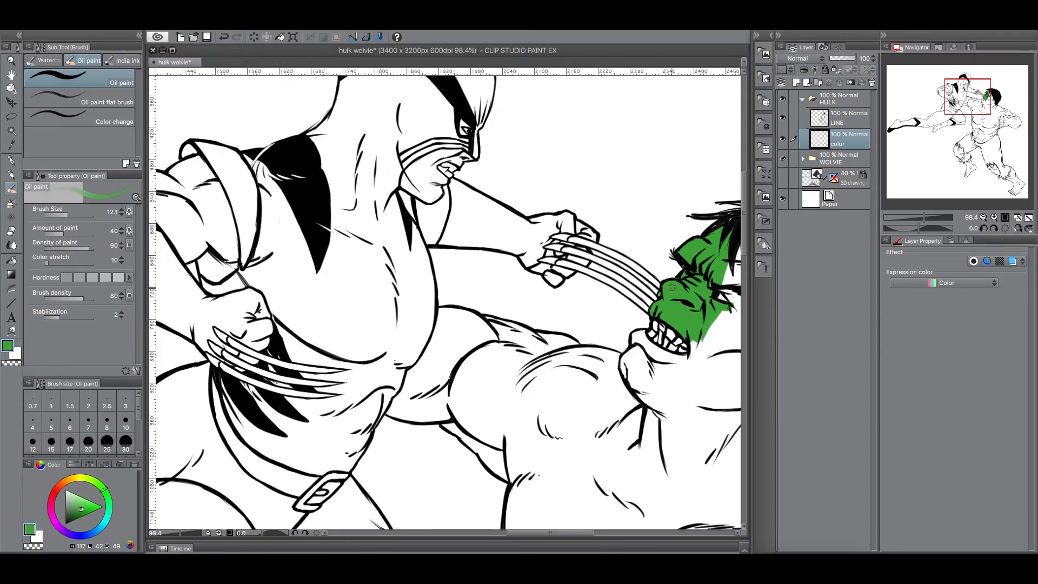
{"action": "left_click_drag", "start_coordinate": [660, 294], "coordinate": [690, 318]}
Merge the Long Claws Copy layer in the WOLVIE folder down into the Long Claws layer.
{"action": "left_click", "coordinate": [803, 100]}
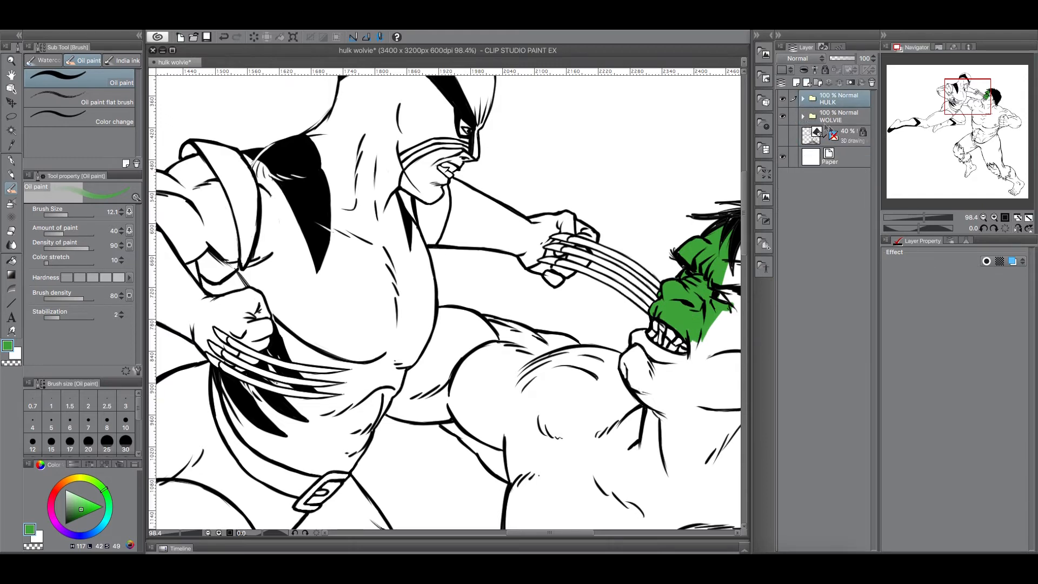
{"action": "left_click", "coordinate": [802, 117]}
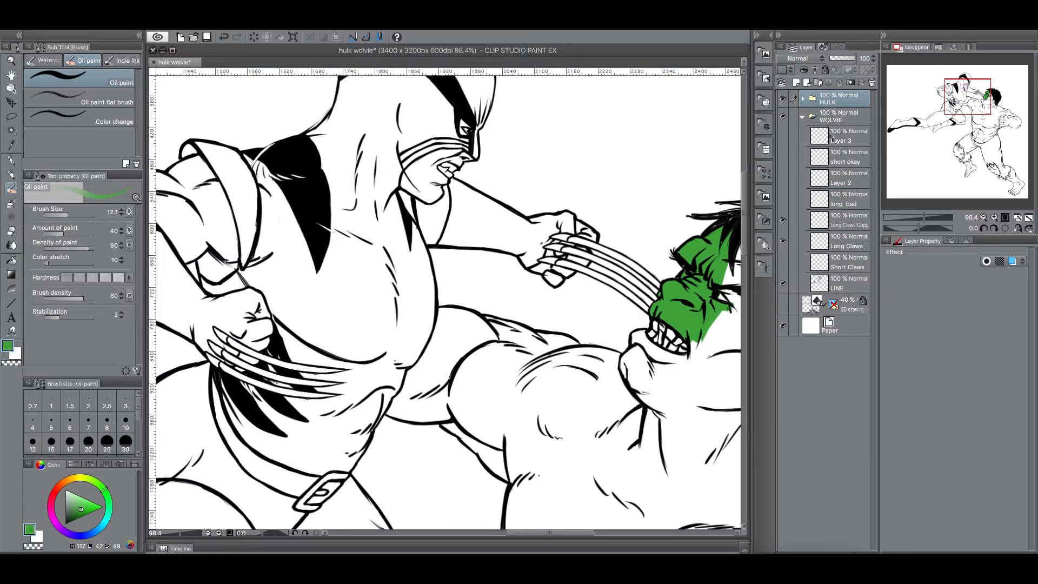
{"action": "left_click", "coordinate": [854, 226]}
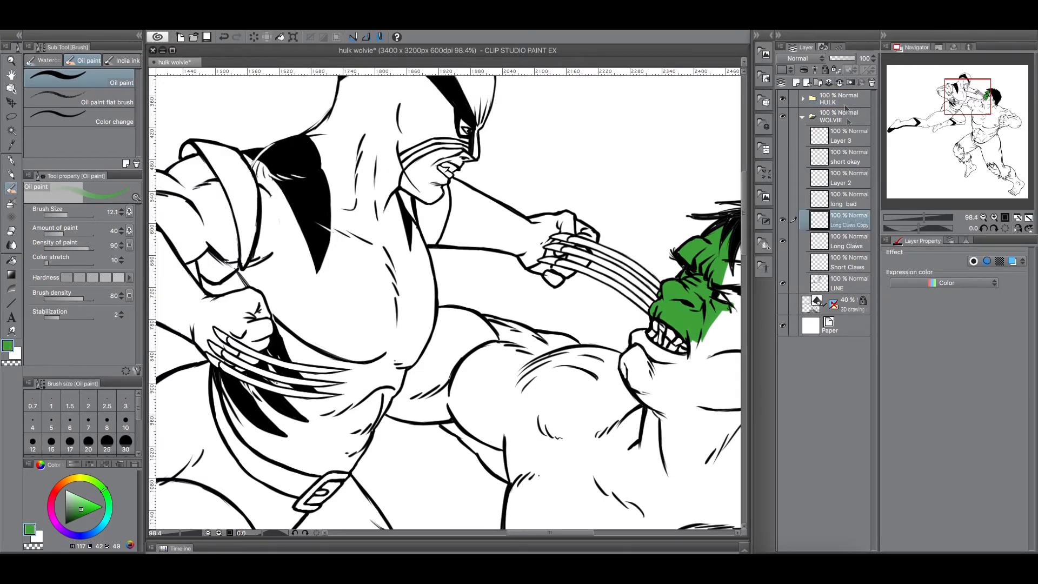
{"action": "left_click", "coordinate": [841, 84]}
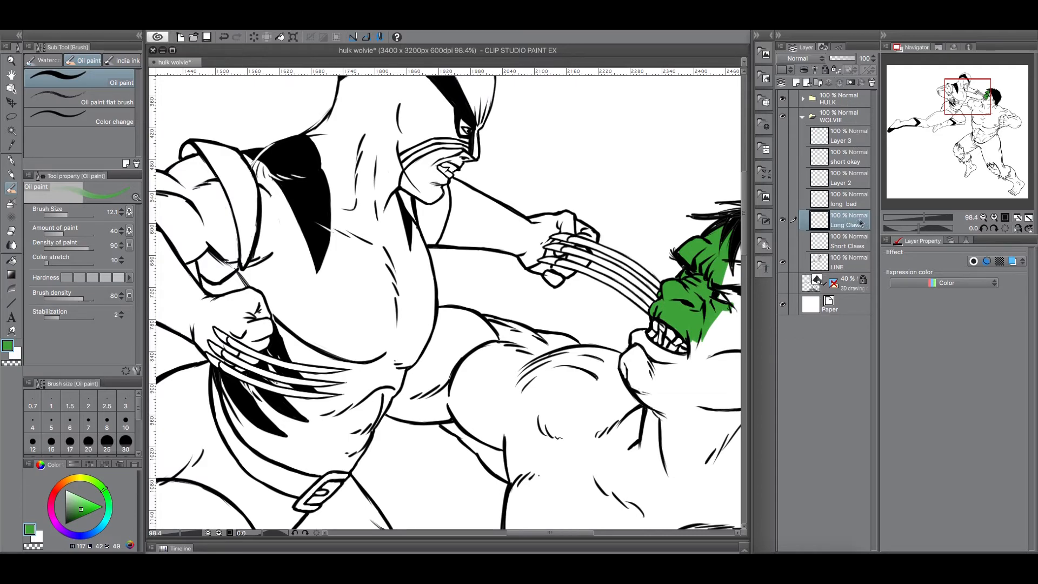
Compare both figures with the Long Claws layer hidden and shown.
{"action": "left_click_drag", "start_coordinate": [927, 218], "coordinate": [919, 218]}
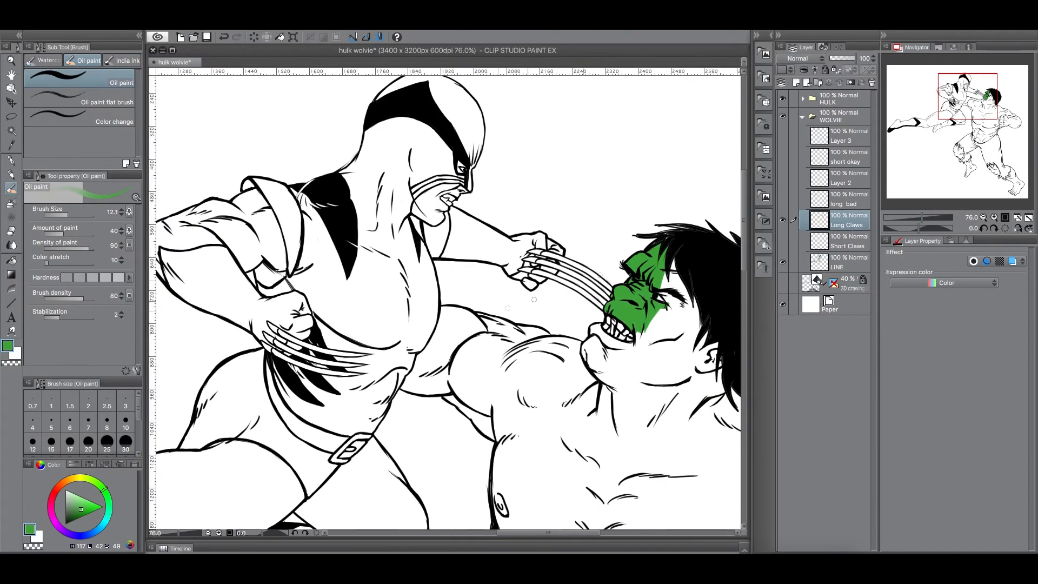
{"action": "left_click", "coordinate": [224, 37]}
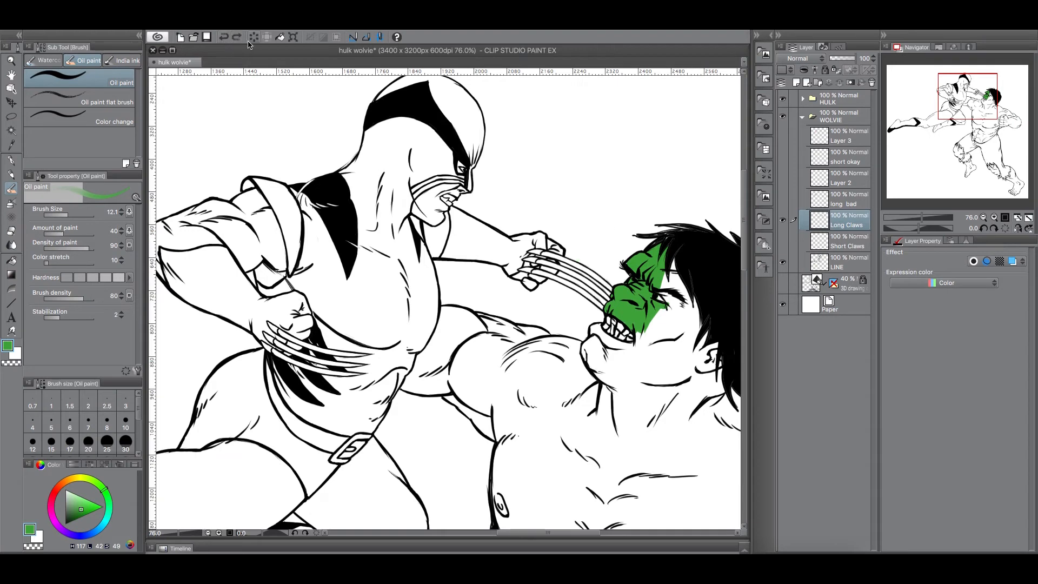
{"action": "left_click", "coordinate": [784, 220]}
{"action": "left_click", "coordinate": [784, 221]}
Erase the claw bases covering the fingers and knuckles of the outstretched fist on the Long Claws layer.
{"action": "left_click_drag", "start_coordinate": [923, 217], "coordinate": [929, 218]}
{"action": "left_click_drag", "start_coordinate": [972, 100], "coordinate": [982, 97]}
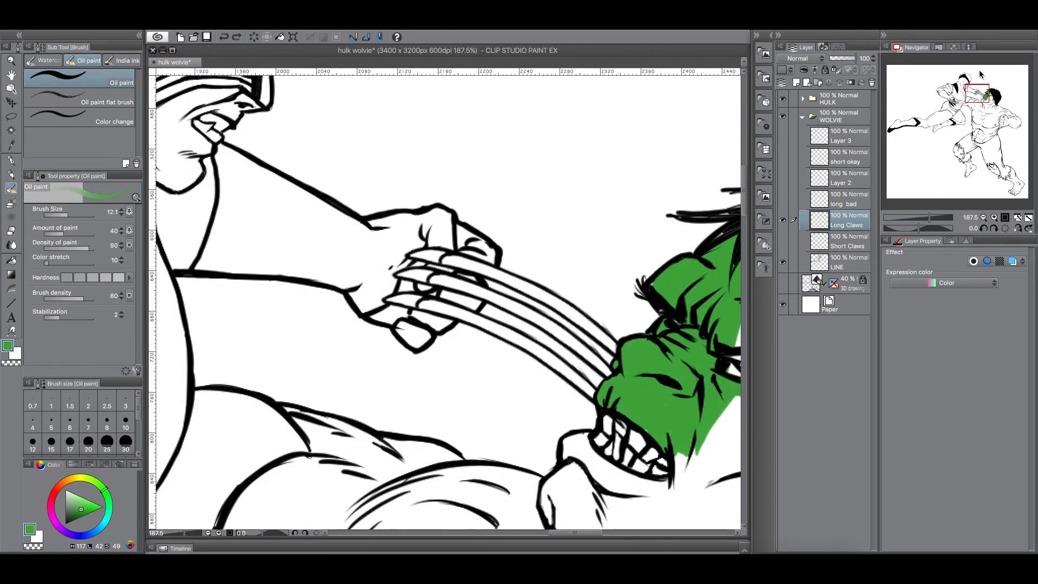
{"action": "mouse_move", "coordinate": [415, 247]}
{"action": "left_mouse_down"}
{"action": "mouse_move", "coordinate": [399, 305]}
{"action": "mouse_move", "coordinate": [427, 268]}
{"action": "left_mouse_up"}
{"action": "mouse_move", "coordinate": [450, 243]}
{"action": "left_mouse_down"}
{"action": "mouse_move", "coordinate": [426, 282]}
{"action": "mouse_move", "coordinate": [437, 273]}
{"action": "left_mouse_up"}
{"action": "left_click_drag", "start_coordinate": [431, 295], "coordinate": [414, 313]}
{"action": "left_click_drag", "start_coordinate": [457, 259], "coordinate": [444, 279]}
{"action": "left_click_drag", "start_coordinate": [419, 312], "coordinate": [435, 300]}
{"action": "left_click_drag", "start_coordinate": [453, 276], "coordinate": [440, 304]}
{"action": "left_click_drag", "start_coordinate": [464, 270], "coordinate": [453, 290]}
{"action": "left_click_drag", "start_coordinate": [473, 253], "coordinate": [466, 264]}
{"action": "left_click_drag", "start_coordinate": [445, 304], "coordinate": [417, 313]}
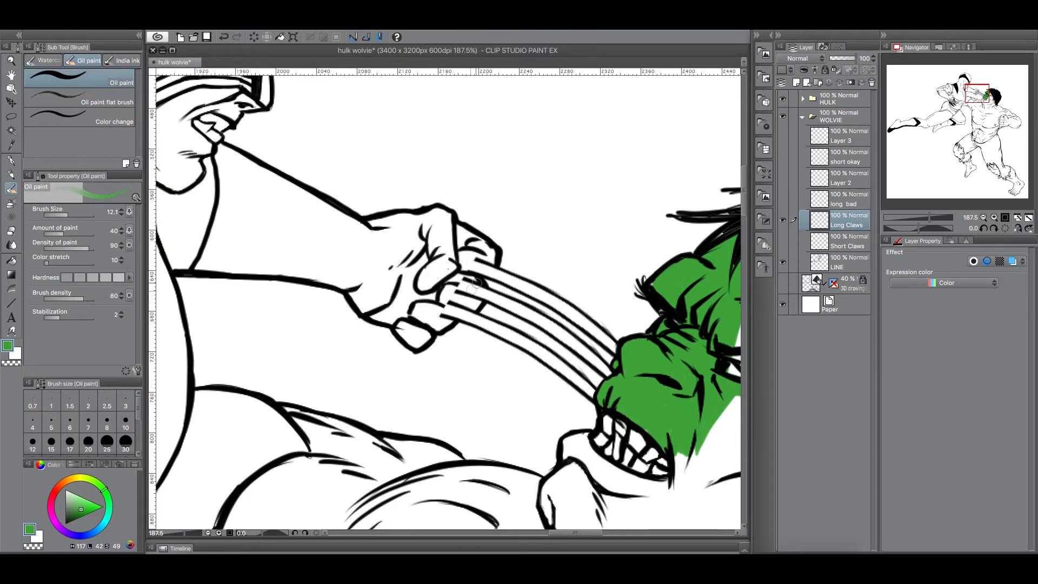
{"action": "mouse_move", "coordinate": [461, 309]}
{"action": "left_mouse_down"}
{"action": "mouse_move", "coordinate": [432, 318]}
{"action": "mouse_move", "coordinate": [461, 304]}
{"action": "mouse_move", "coordinate": [444, 323]}
{"action": "mouse_move", "coordinate": [468, 313]}
{"action": "left_mouse_up"}
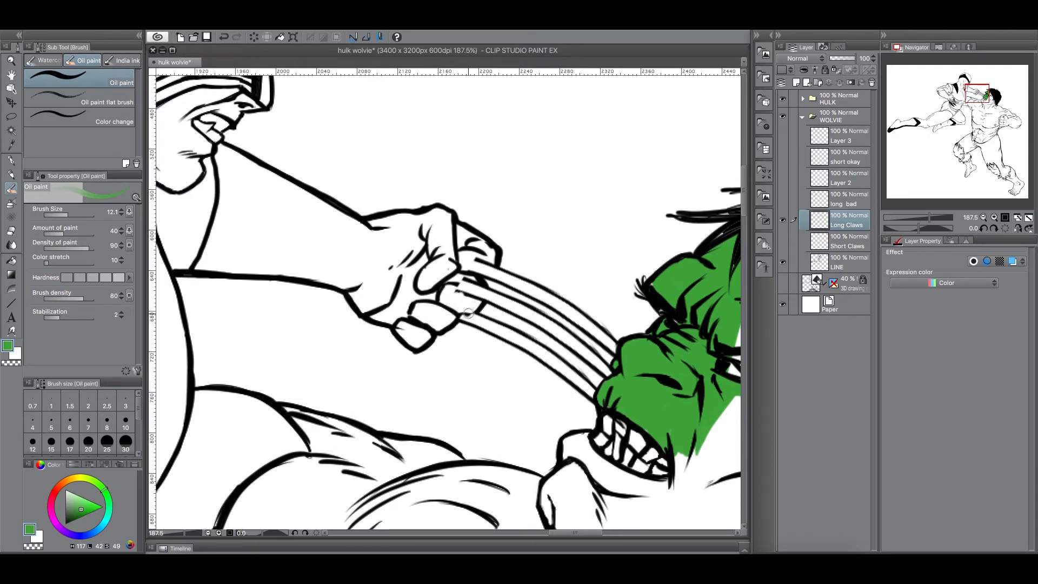
{"action": "mouse_move", "coordinate": [470, 312]}
{"action": "left_mouse_down"}
{"action": "mouse_move", "coordinate": [485, 292]}
{"action": "mouse_move", "coordinate": [478, 300]}
{"action": "mouse_move", "coordinate": [478, 275]}
{"action": "mouse_move", "coordinate": [467, 292]}
{"action": "mouse_move", "coordinate": [459, 278]}
{"action": "mouse_move", "coordinate": [485, 258]}
{"action": "mouse_move", "coordinate": [474, 270]}
{"action": "mouse_move", "coordinate": [492, 270]}
{"action": "mouse_move", "coordinate": [495, 257]}
{"action": "mouse_move", "coordinate": [487, 271]}
{"action": "left_mouse_up"}
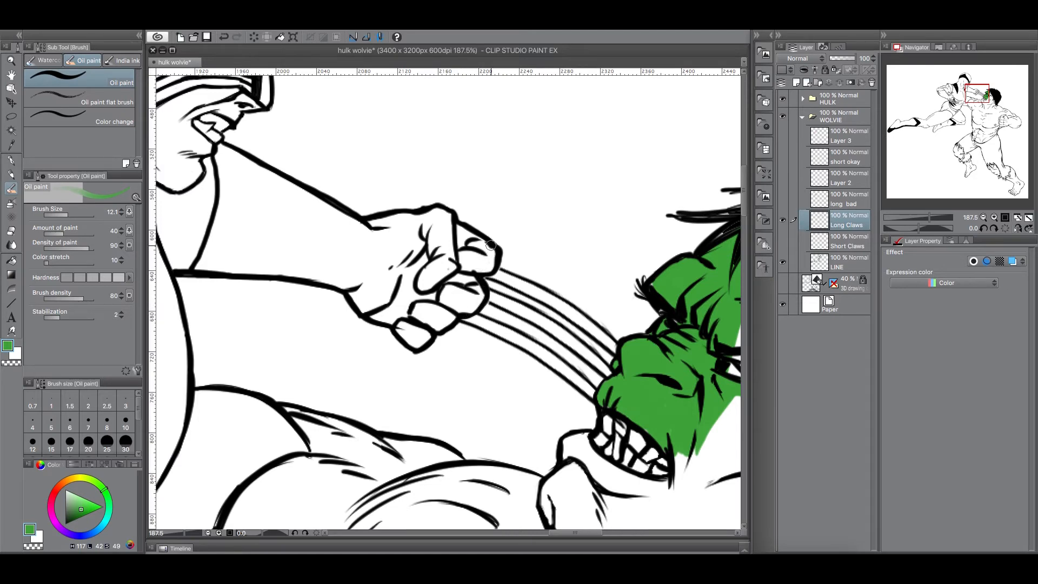
Close the open ends of the outstretched fist's claws with the black G-pen while the LINE layer is hidden, and show LINE again.
{"action": "left_click", "coordinate": [782, 263]}
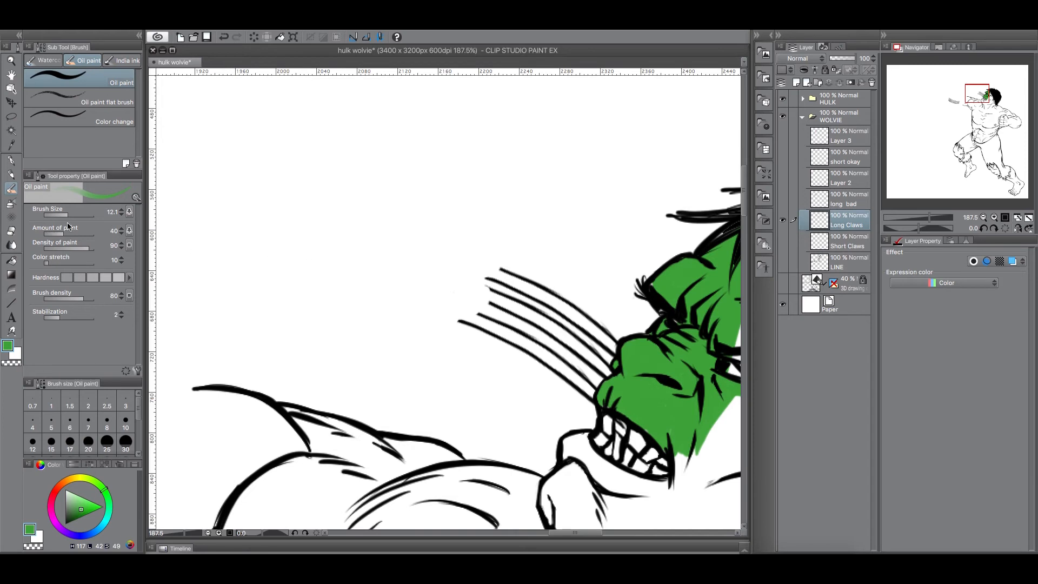
{"action": "left_click", "coordinate": [11, 160]}
{"action": "left_click_drag", "start_coordinate": [67, 521], "coordinate": [64, 535]}
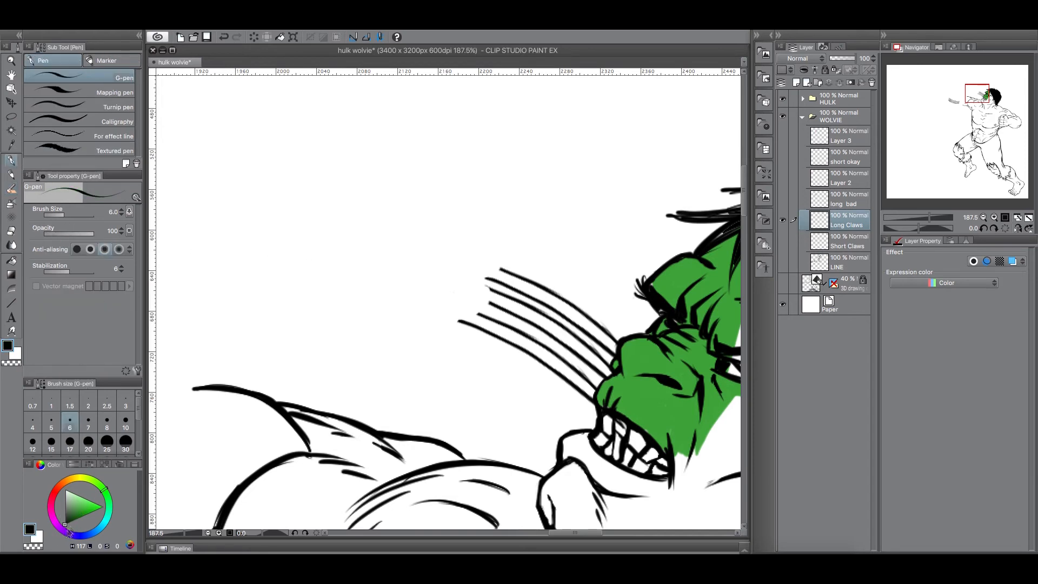
{"action": "mouse_move", "coordinate": [460, 321]}
{"action": "left_mouse_down"}
{"action": "mouse_move", "coordinate": [488, 291]}
{"action": "mouse_move", "coordinate": [491, 304]}
{"action": "mouse_move", "coordinate": [499, 268]}
{"action": "left_mouse_up"}
{"action": "left_click", "coordinate": [782, 262]}
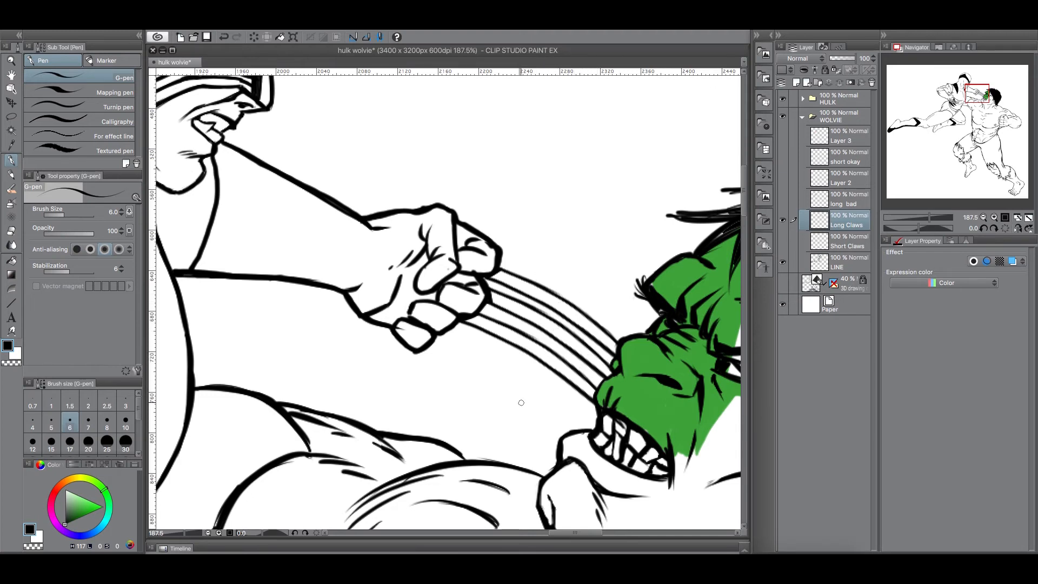
Hide the Paper layer and examine the white fill of the claws on both fists and in the whole drawing.
{"action": "left_click", "coordinate": [782, 304]}
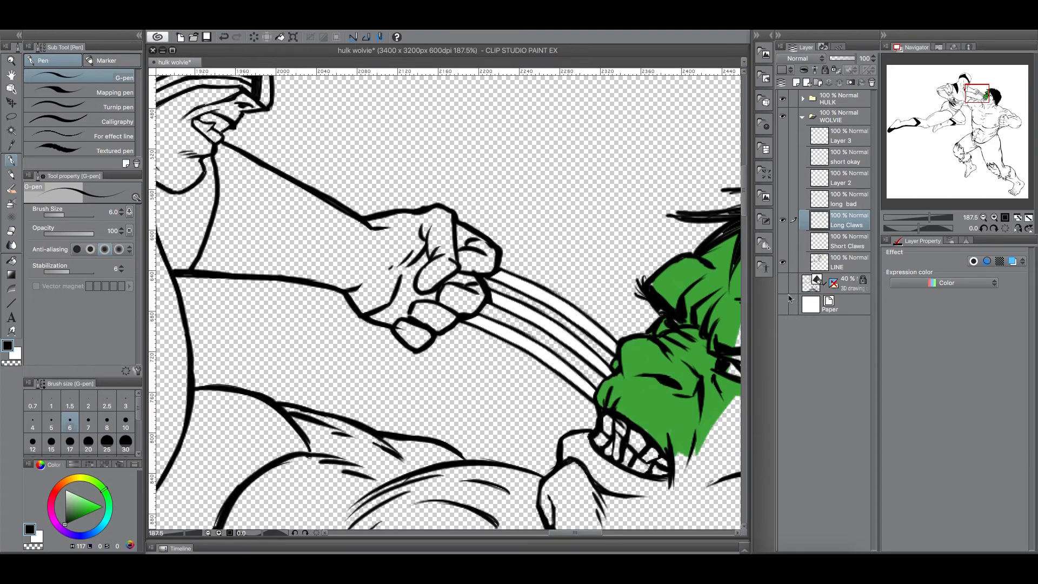
{"action": "left_click_drag", "start_coordinate": [930, 218], "coordinate": [921, 218]}
{"action": "left_click_drag", "start_coordinate": [986, 100], "coordinate": [968, 109]}
{"action": "left_click_drag", "start_coordinate": [920, 218], "coordinate": [932, 217]}
{"action": "left_click_drag", "start_coordinate": [958, 103], "coordinate": [955, 101]}
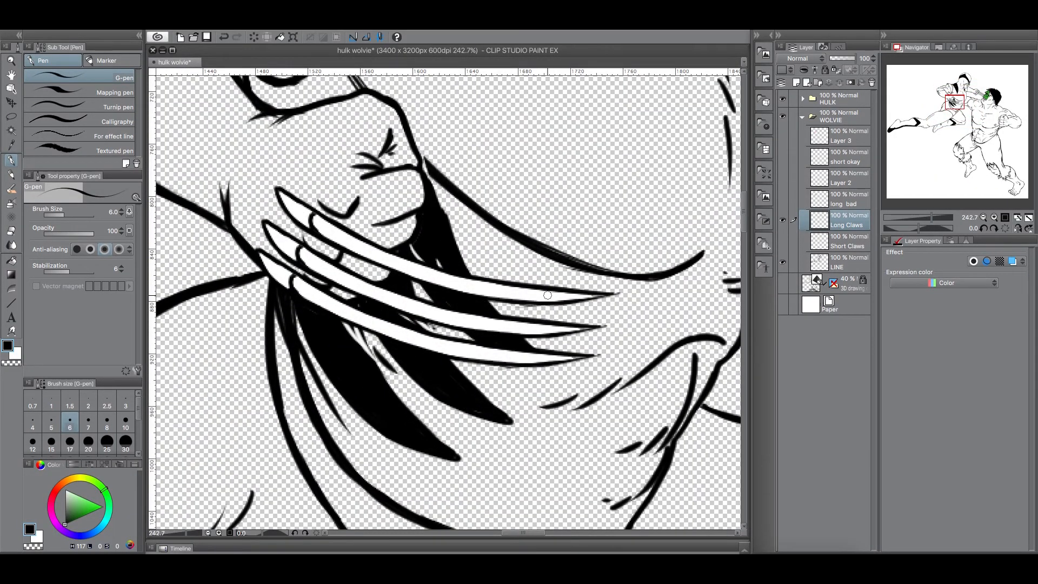
{"action": "left_click_drag", "start_coordinate": [932, 217], "coordinate": [919, 218]}
{"action": "left_click_drag", "start_coordinate": [954, 121], "coordinate": [966, 119]}
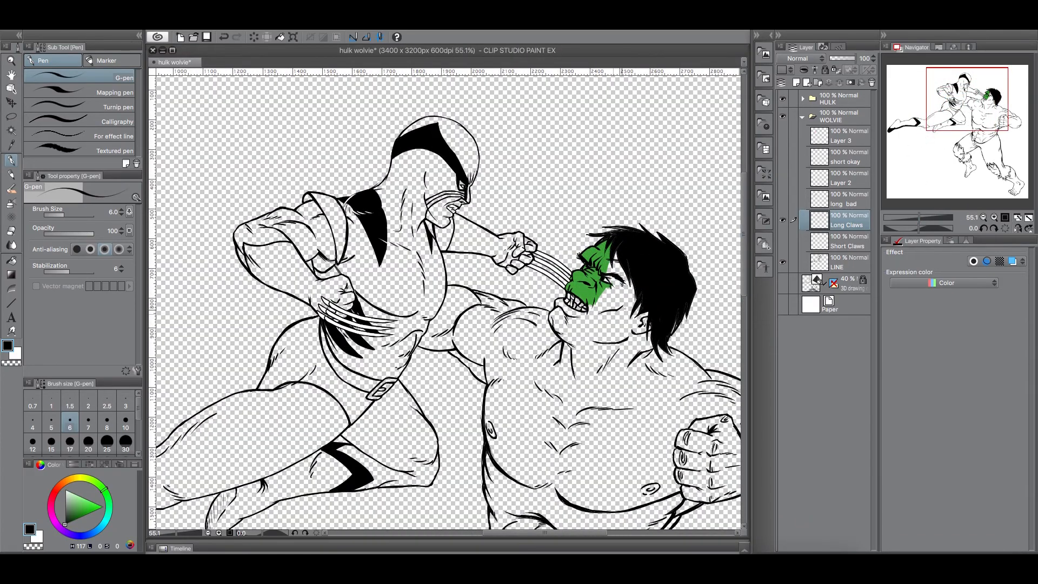
Show the Paper layer again, make it the active layer and collapse the WOLVIE folder.
{"action": "left_click", "coordinate": [783, 306]}
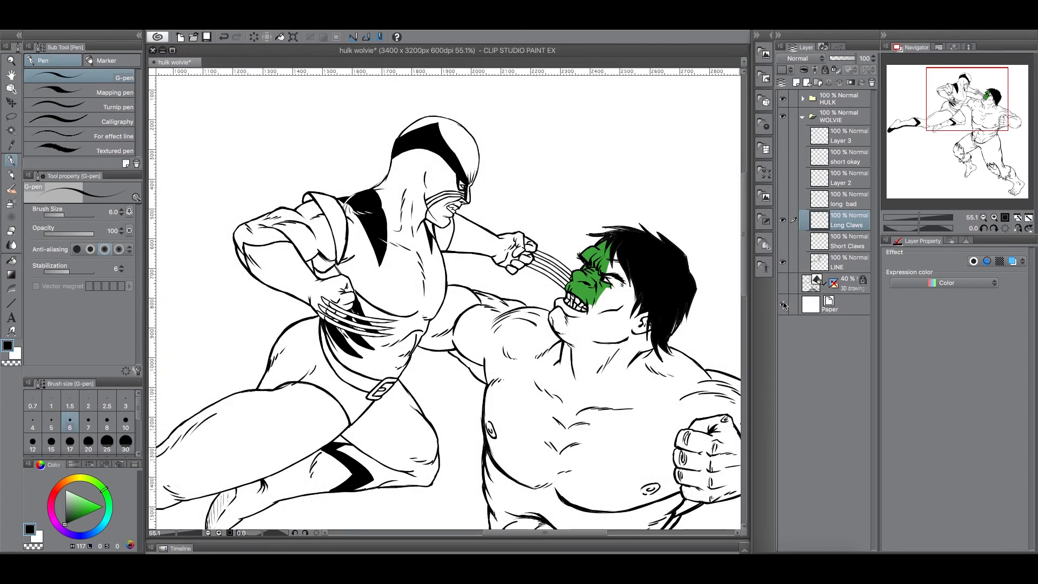
{"action": "left_click", "coordinate": [783, 306]}
{"action": "left_click", "coordinate": [783, 306]}
{"action": "left_click", "coordinate": [850, 307]}
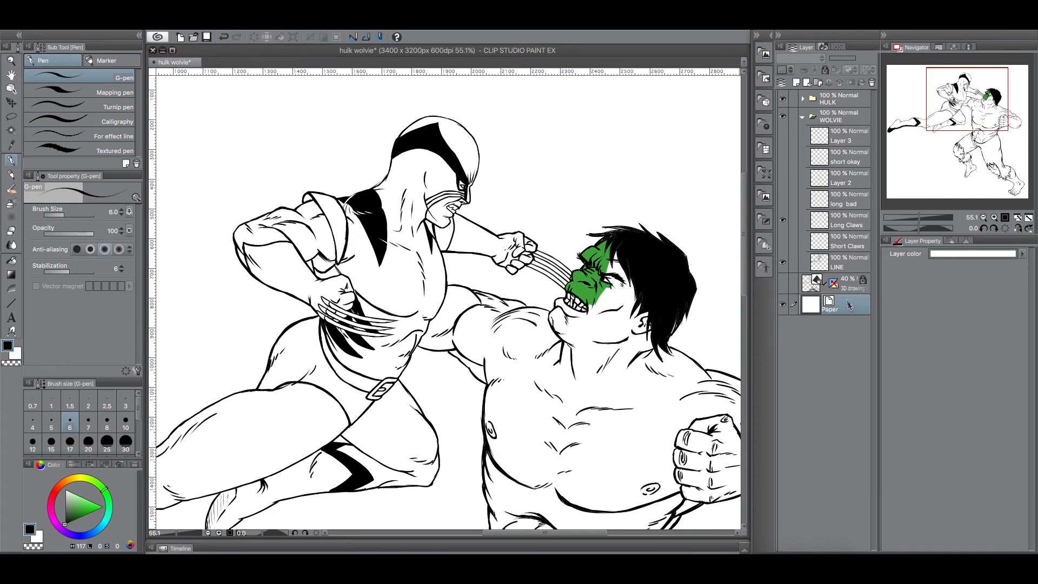
{"action": "left_click", "coordinate": [803, 117]}
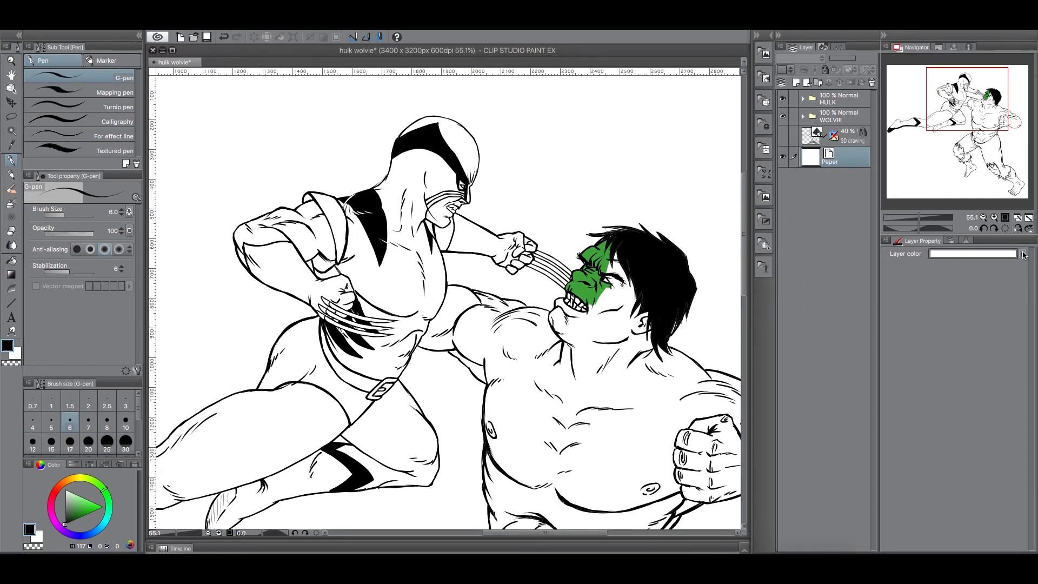
Try yellow and purple as the Paper layer's colour to check the white fill of the claws.
{"action": "left_click", "coordinate": [1024, 255]}
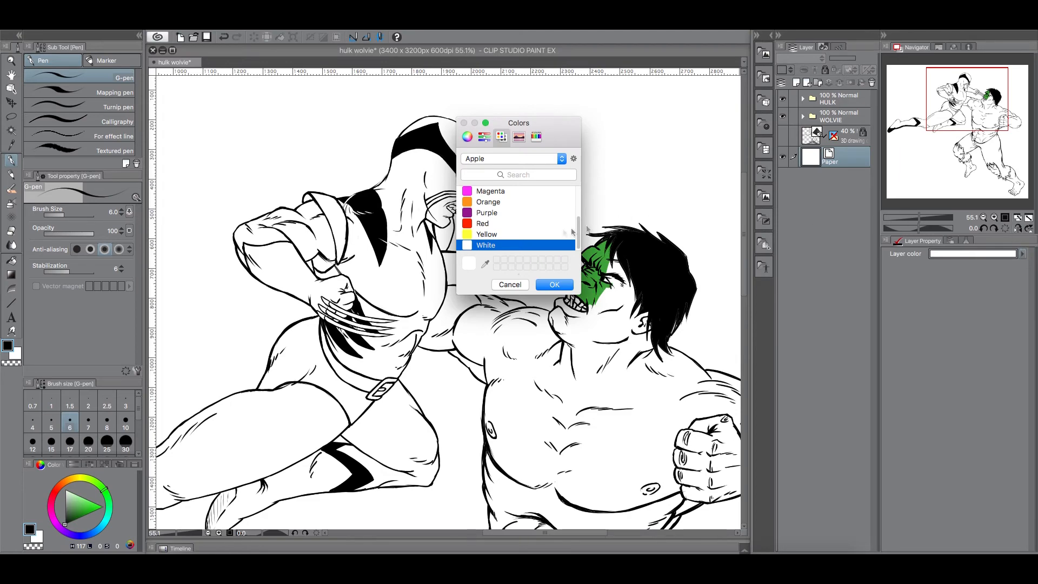
{"action": "left_click", "coordinate": [539, 234]}
{"action": "left_click", "coordinate": [555, 284]}
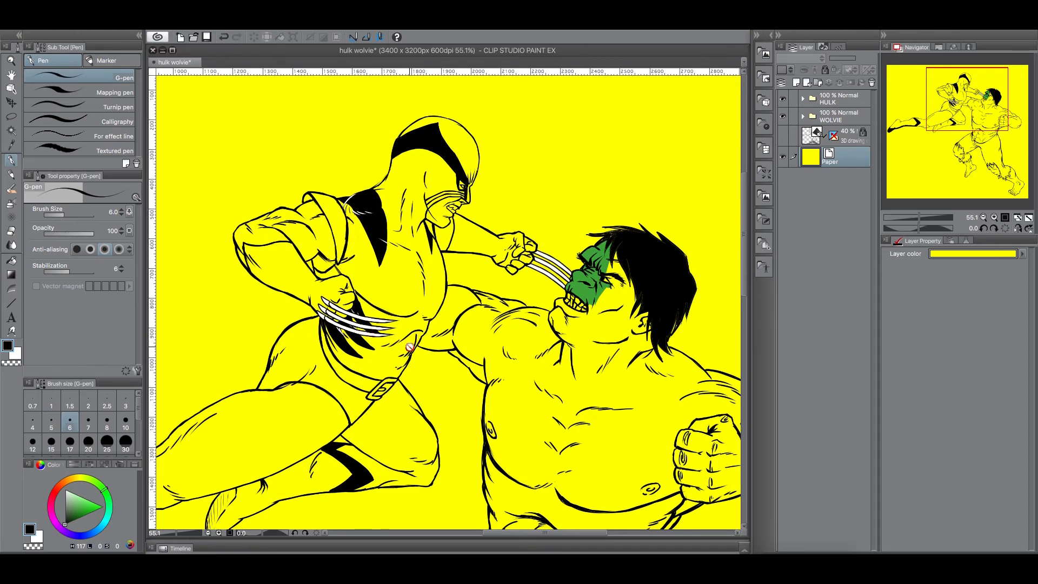
{"action": "left_click", "coordinate": [1021, 253]}
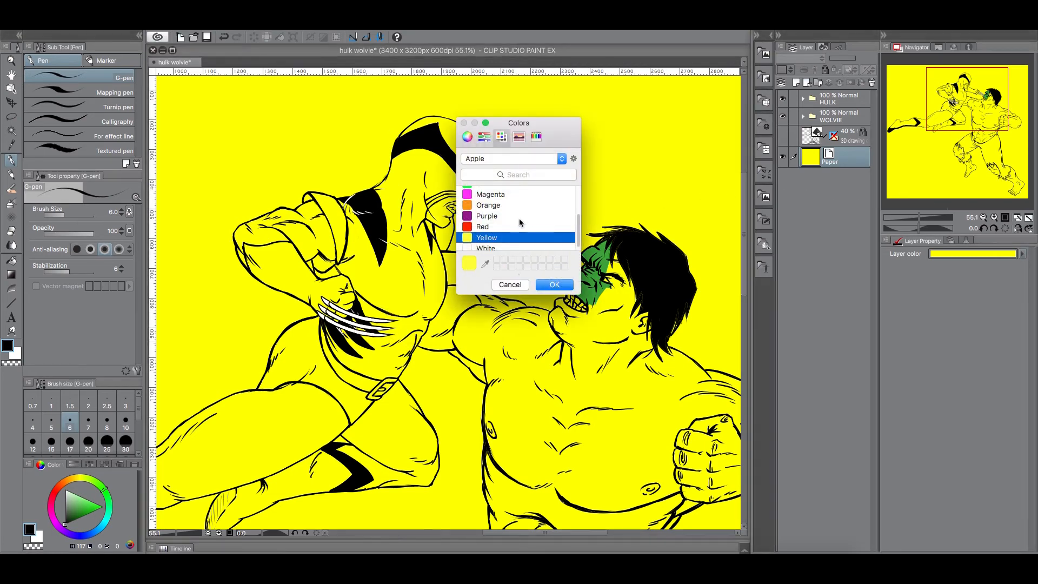
{"action": "left_click", "coordinate": [519, 217]}
{"action": "left_click", "coordinate": [554, 284]}
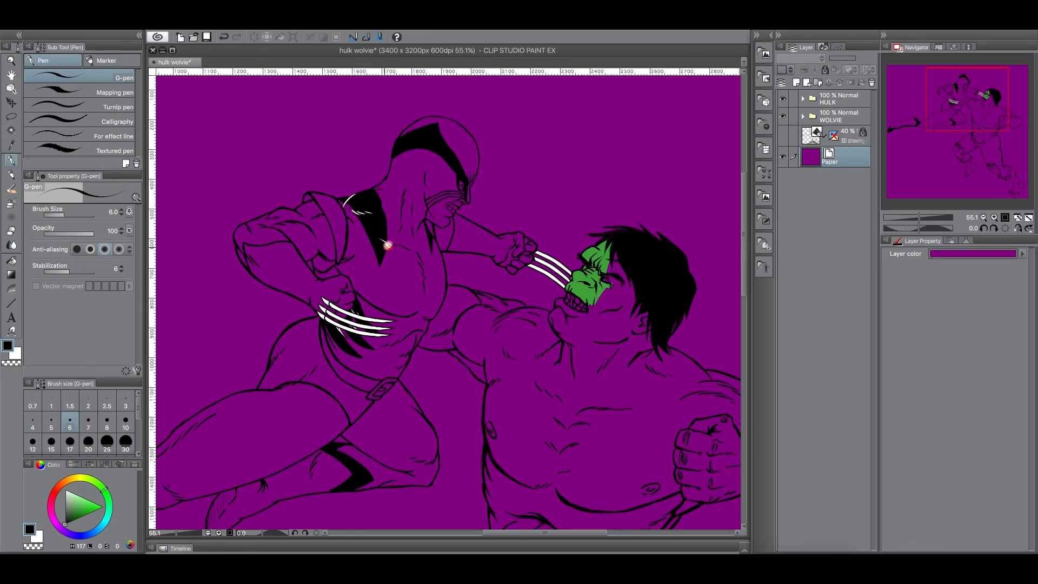
{"action": "mouse_move", "coordinate": [973, 108]}
{"action": "left_mouse_down"}
{"action": "mouse_move", "coordinate": [950, 104]}
{"action": "mouse_move", "coordinate": [927, 149]}
{"action": "mouse_move", "coordinate": [980, 120]}
{"action": "left_mouse_up"}
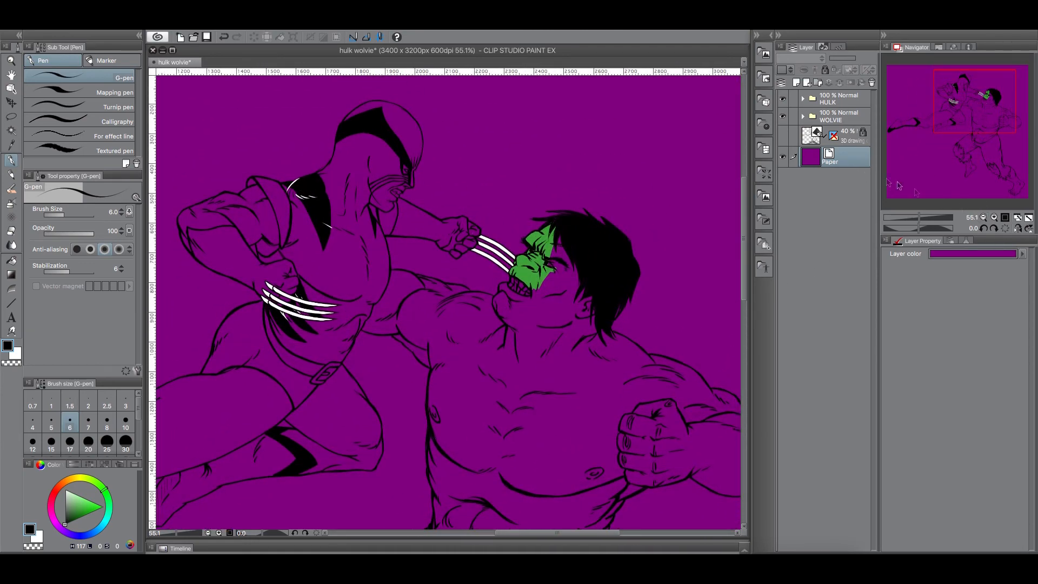
Set the Paper layer's colour back to white.
{"action": "left_click", "coordinate": [1013, 257]}
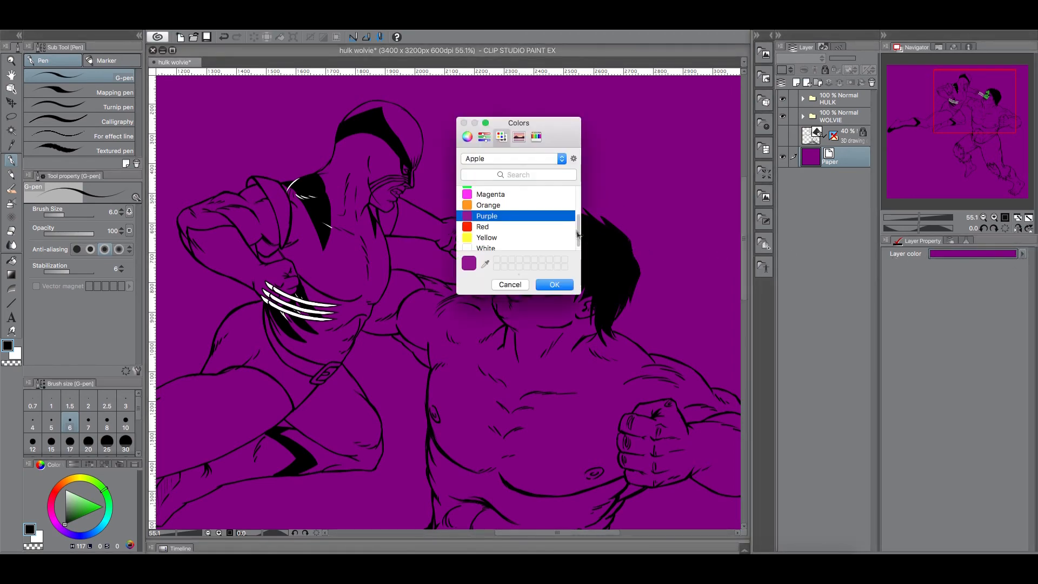
{"action": "scroll", "coordinate": [577, 228], "scroll_direction": "down", "scroll_amount": 1}
{"action": "left_click", "coordinate": [520, 246]}
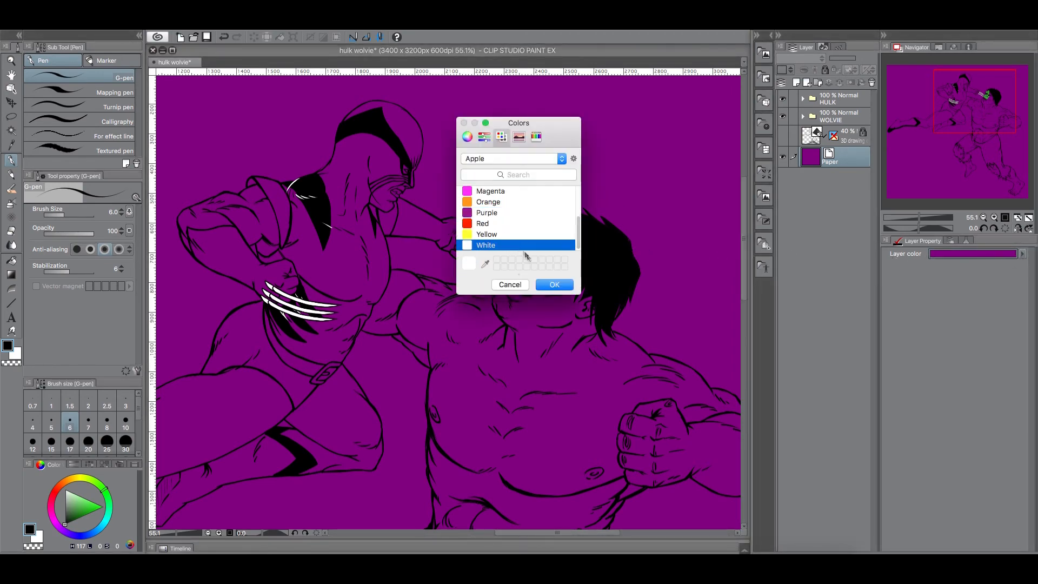
{"action": "left_click", "coordinate": [553, 284]}
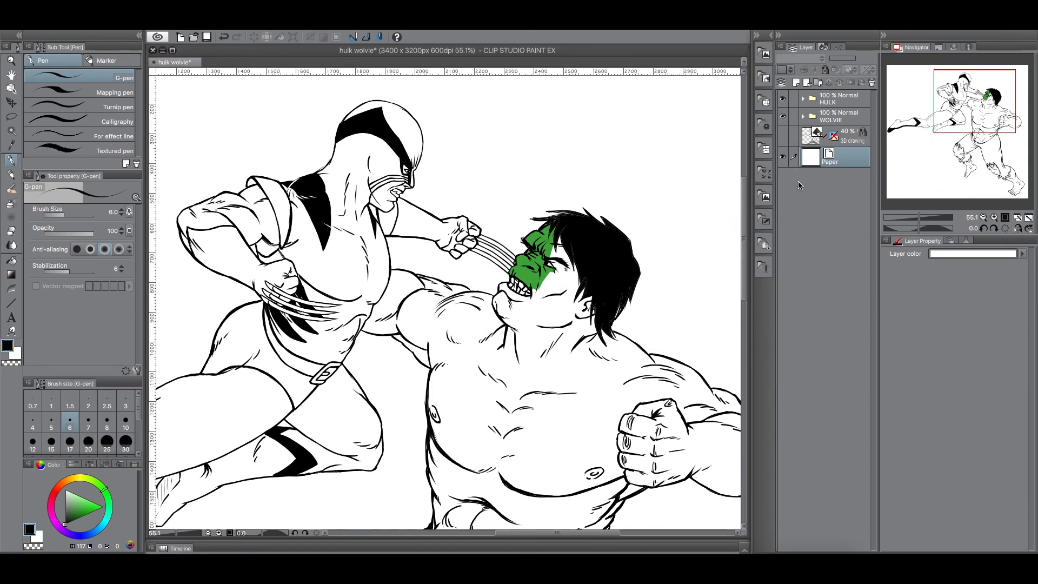
In the WOLVIE folder, hide the Long Claws layer and show the Short Claws layer, with the whole drawing in view.
{"action": "left_click", "coordinate": [1029, 218]}
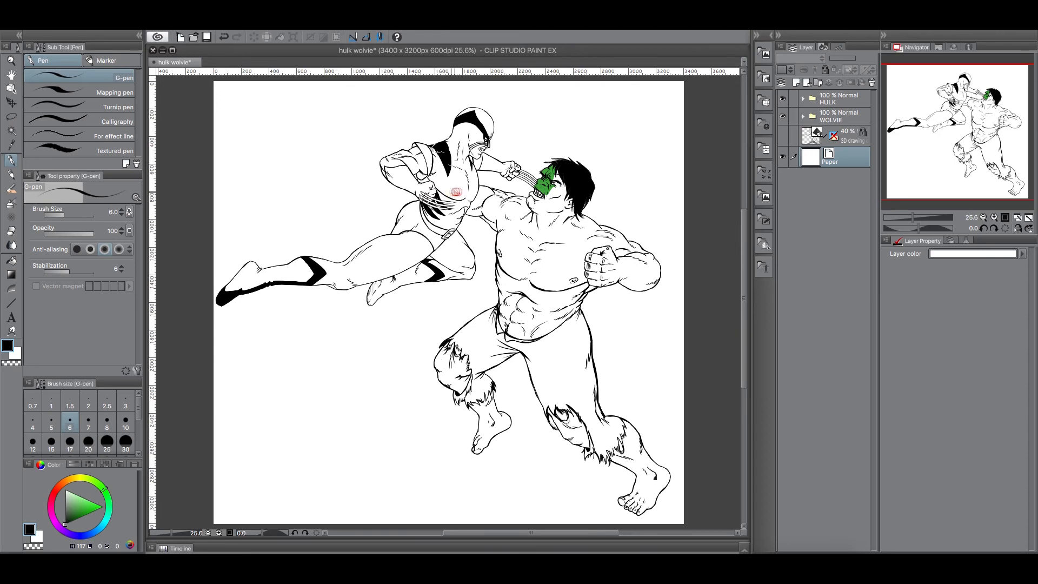
{"action": "left_click", "coordinate": [802, 115]}
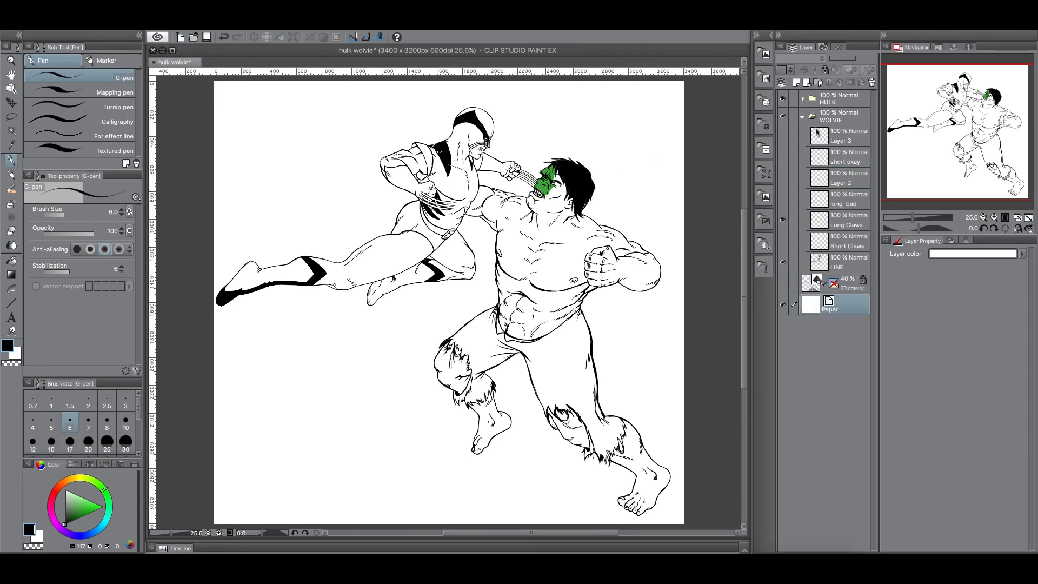
{"action": "left_click", "coordinate": [782, 220]}
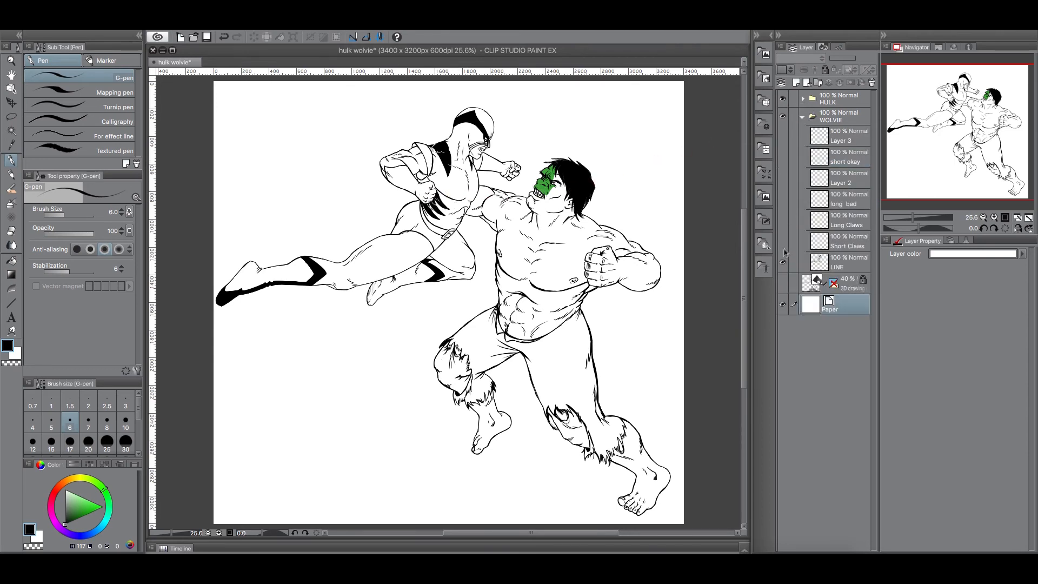
{"action": "left_click", "coordinate": [782, 242]}
Set the Paper layer's colour to orange.
{"action": "left_click", "coordinate": [1022, 257]}
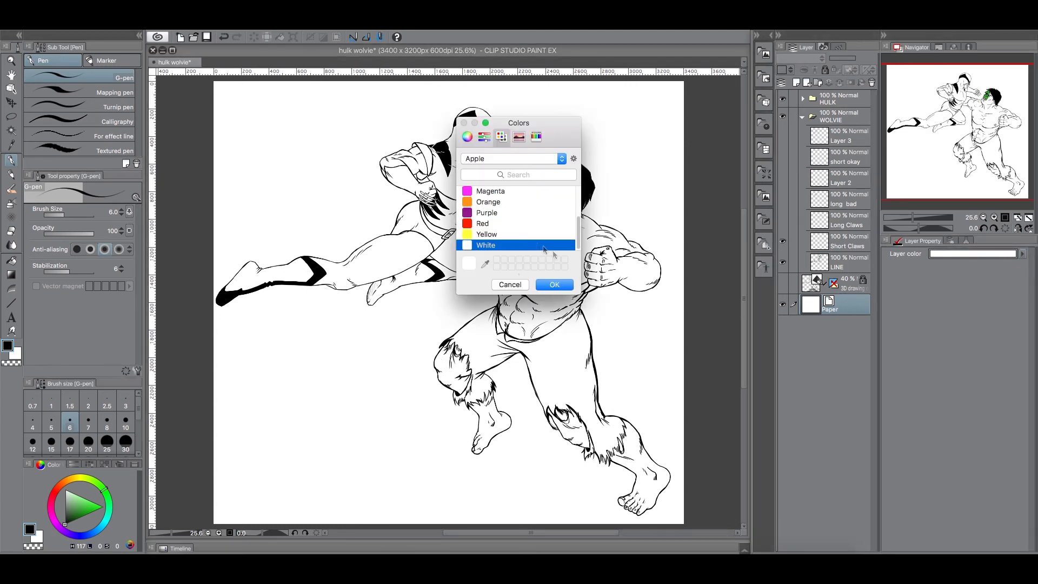
{"action": "left_click", "coordinate": [506, 202]}
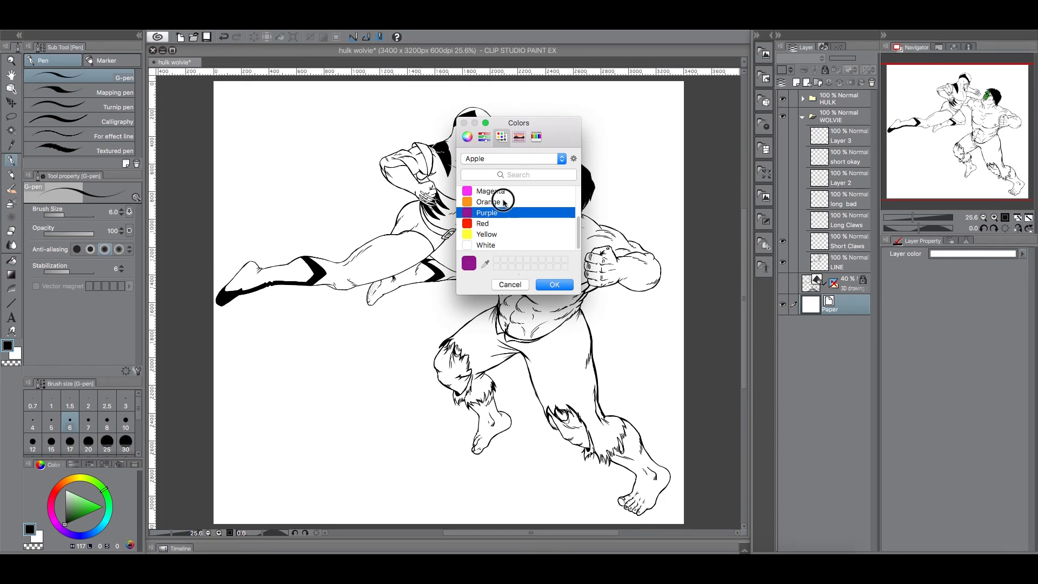
{"action": "left_click", "coordinate": [546, 282]}
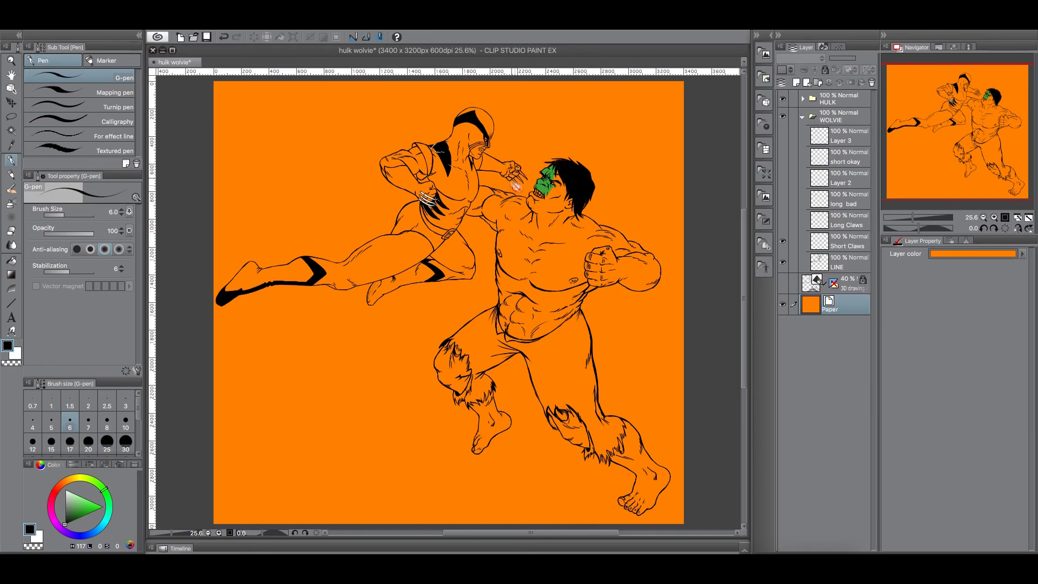
Hide the LINE layer and close the bases of the outstretched fist's upper two claws with the black G-pen on the Short Claws layer.
{"action": "left_click_drag", "start_coordinate": [917, 217], "coordinate": [929, 216]}
{"action": "left_click_drag", "start_coordinate": [964, 137], "coordinate": [973, 102]}
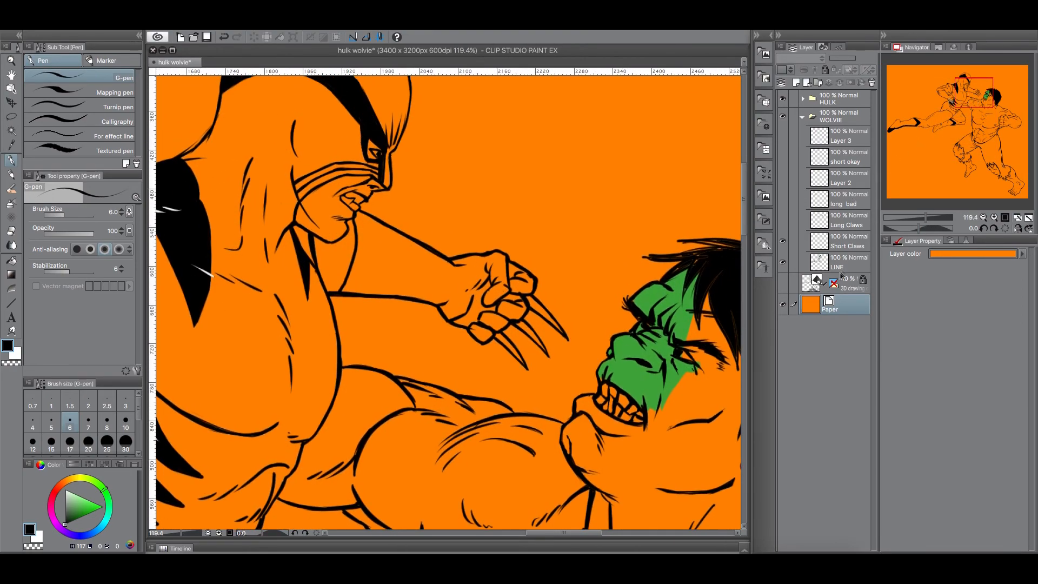
{"action": "left_click", "coordinate": [850, 241]}
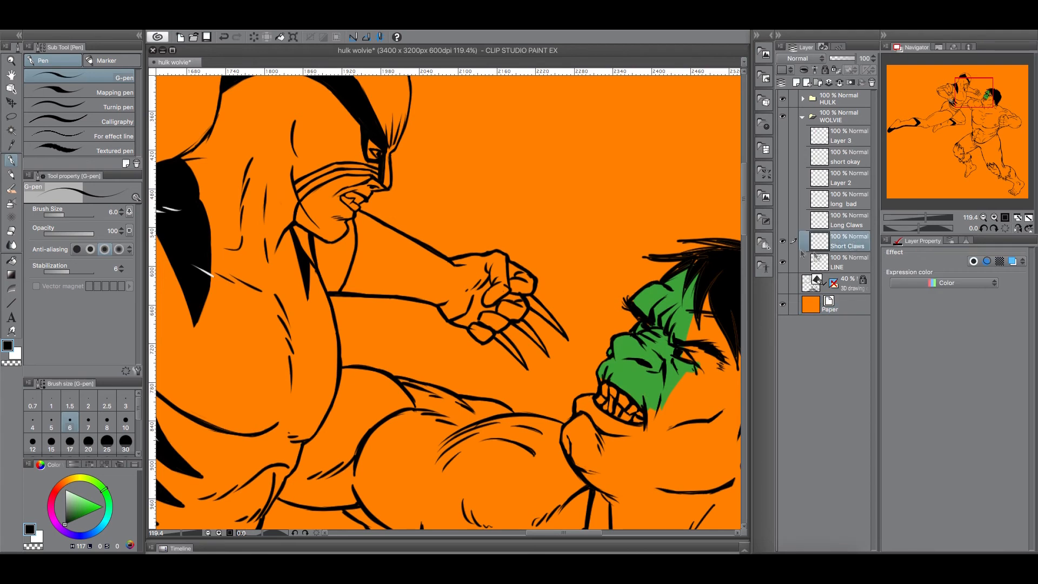
{"action": "left_click", "coordinate": [12, 131]}
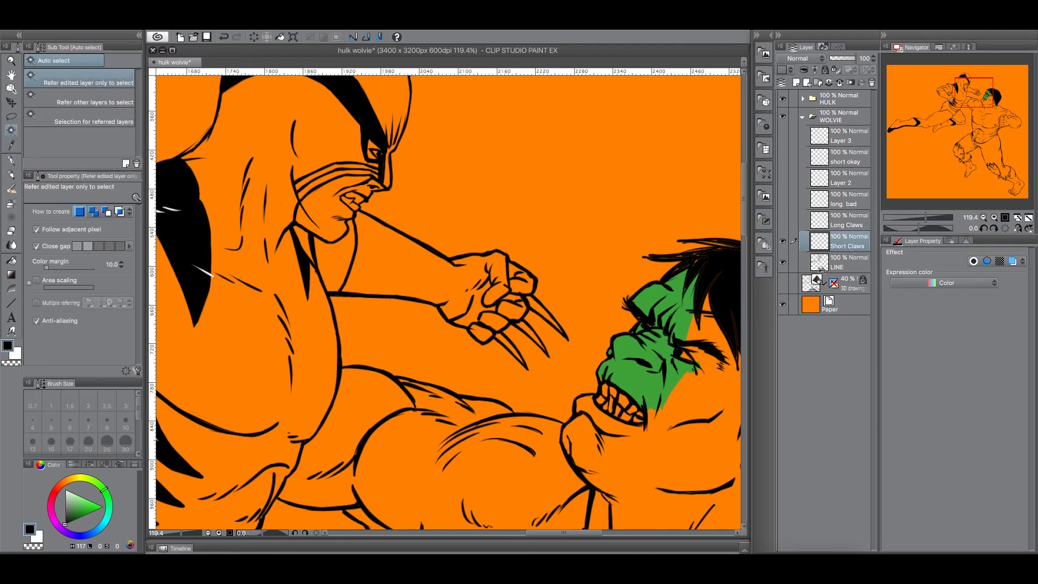
{"action": "left_click", "coordinate": [782, 263]}
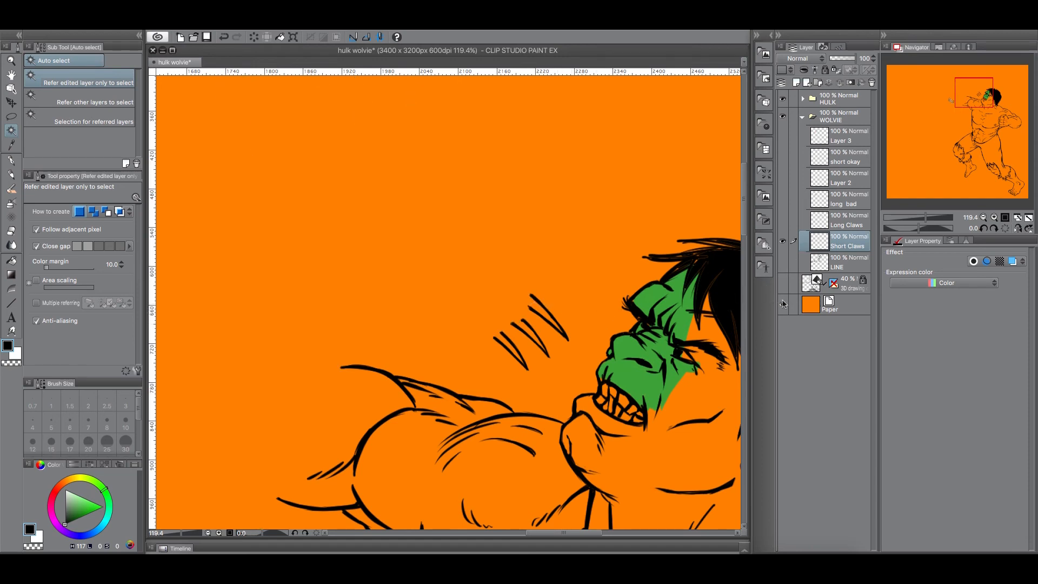
{"action": "left_click", "coordinate": [11, 160]}
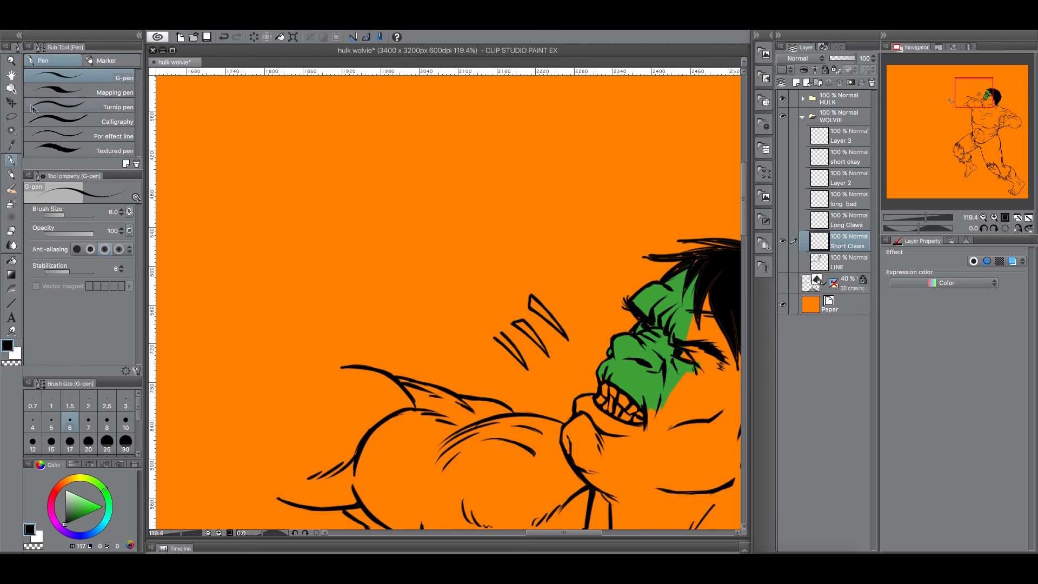
Try to auto-select the inside of the outstretched fist's lowest claw while its base is still open.
{"action": "left_click", "coordinate": [11, 131]}
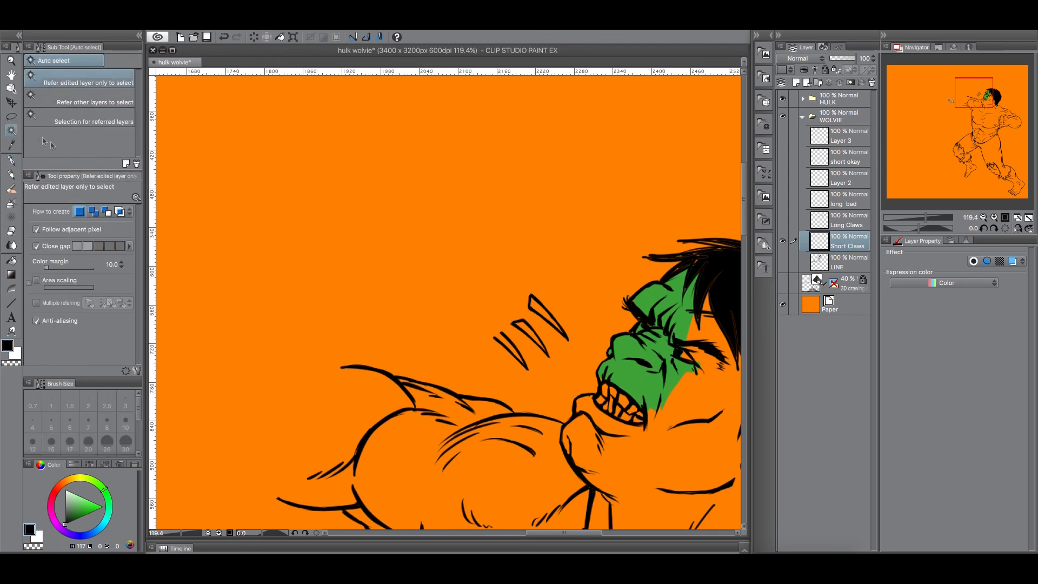
{"action": "left_click", "coordinate": [513, 349]}
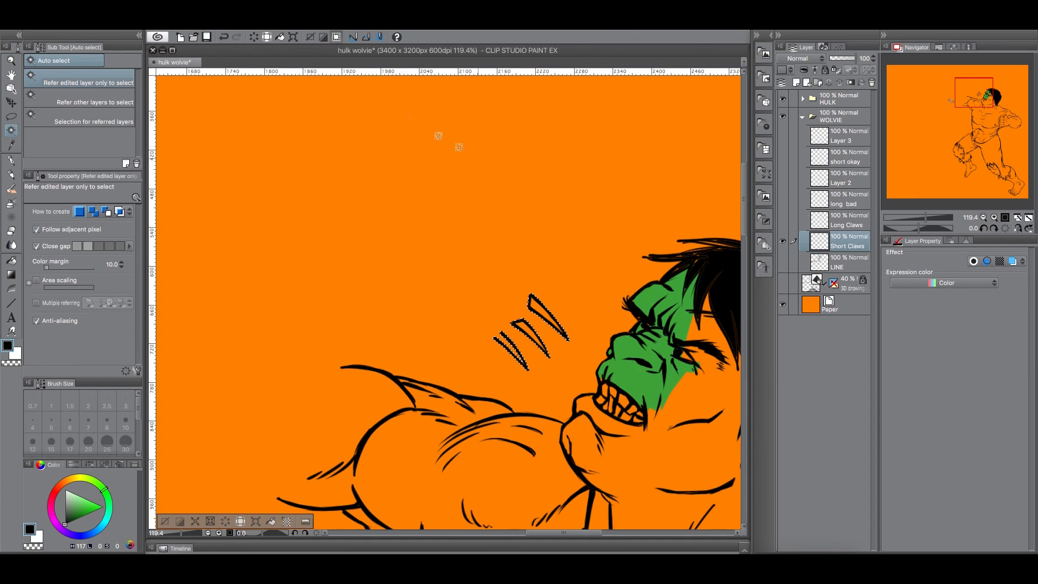
{"action": "left_click", "coordinate": [224, 36]}
{"action": "left_click_drag", "start_coordinate": [925, 217], "coordinate": [933, 217]}
{"action": "left_click_drag", "start_coordinate": [974, 93], "coordinate": [978, 93]}
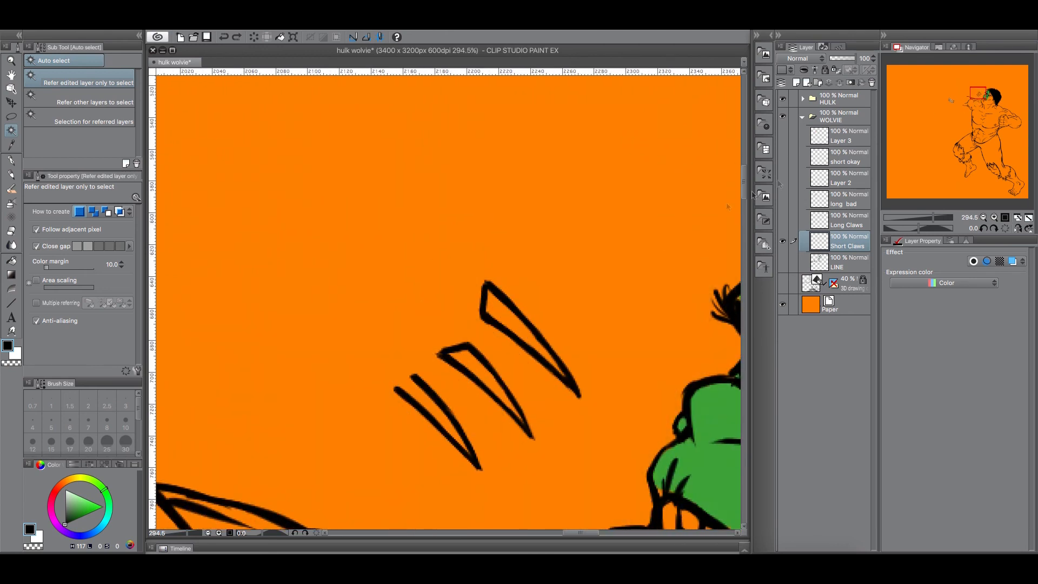
{"action": "left_click", "coordinate": [431, 404]}
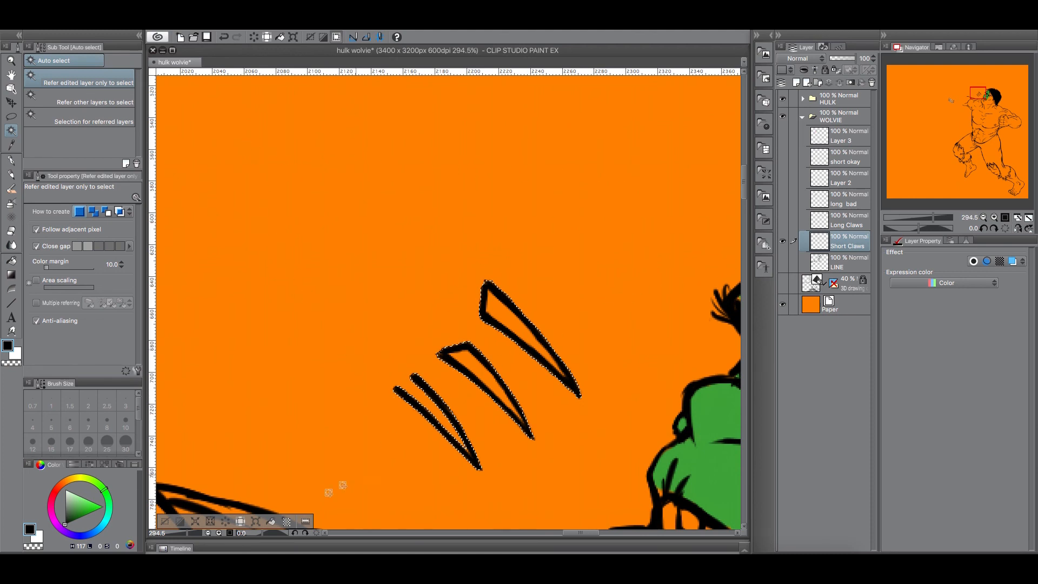
{"action": "key", "text": "ctrl+d"}
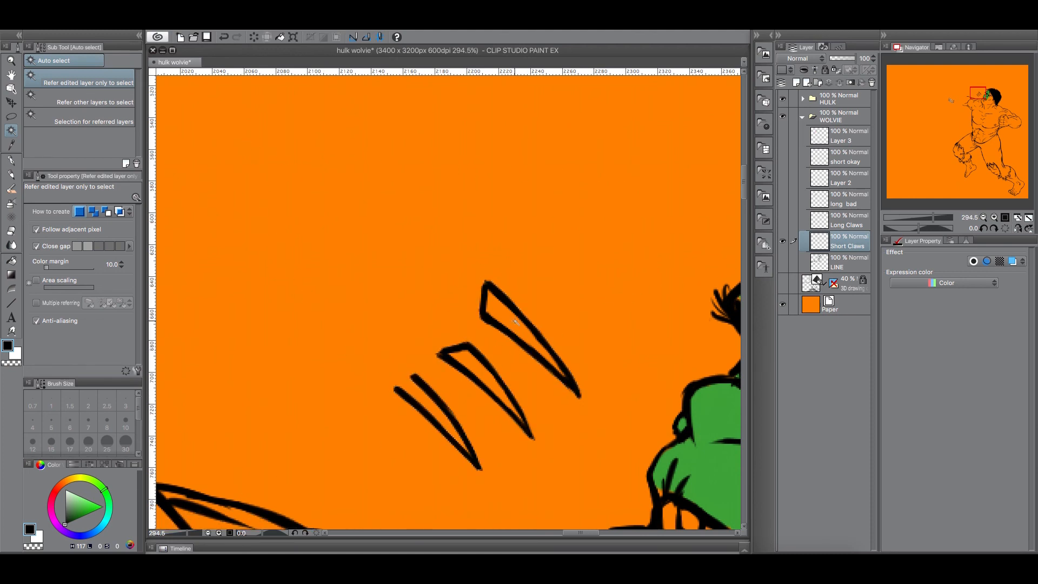
Auto-select the inside of the outstretched fist's uppermost short claw, fill it with white and deselect.
{"action": "left_click", "coordinate": [515, 322]}
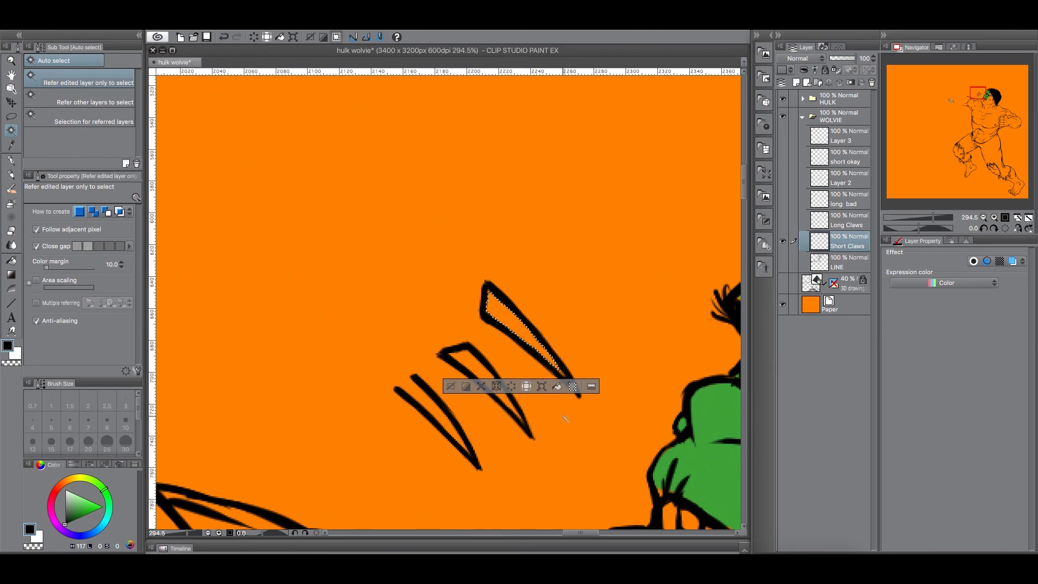
{"action": "left_click_drag", "start_coordinate": [74, 511], "coordinate": [64, 489]}
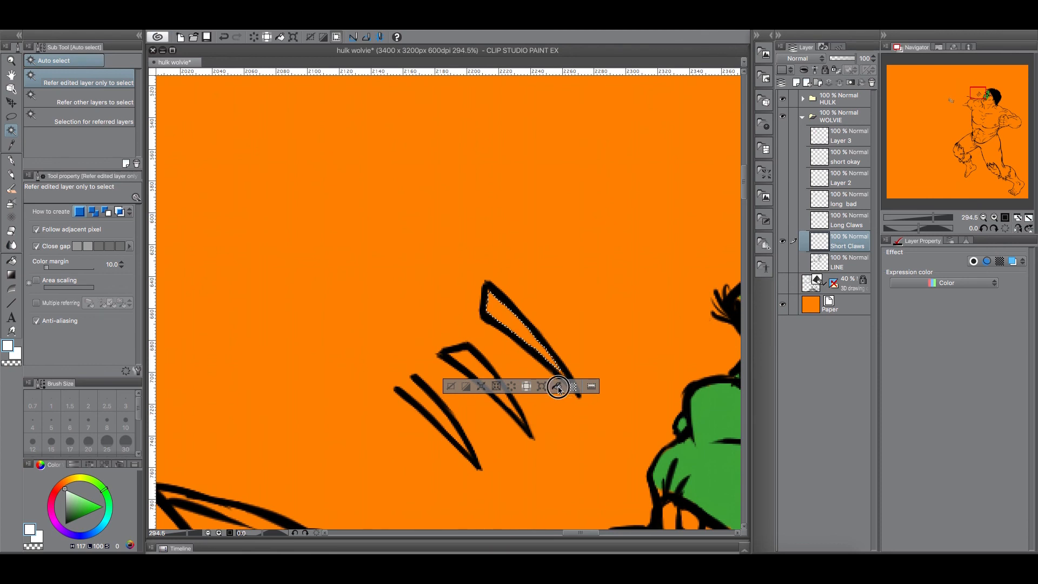
{"action": "key", "text": "ctrl+d"}
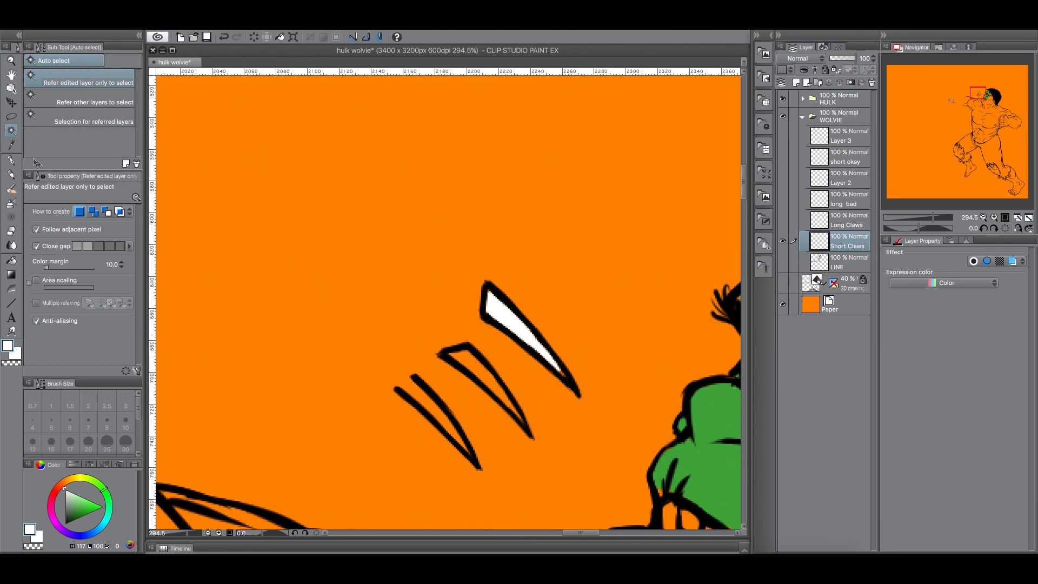
Close the open base of the lowest short claw with a black G-pen stroke.
{"action": "left_click", "coordinate": [11, 161]}
{"action": "left_click", "coordinate": [65, 525]}
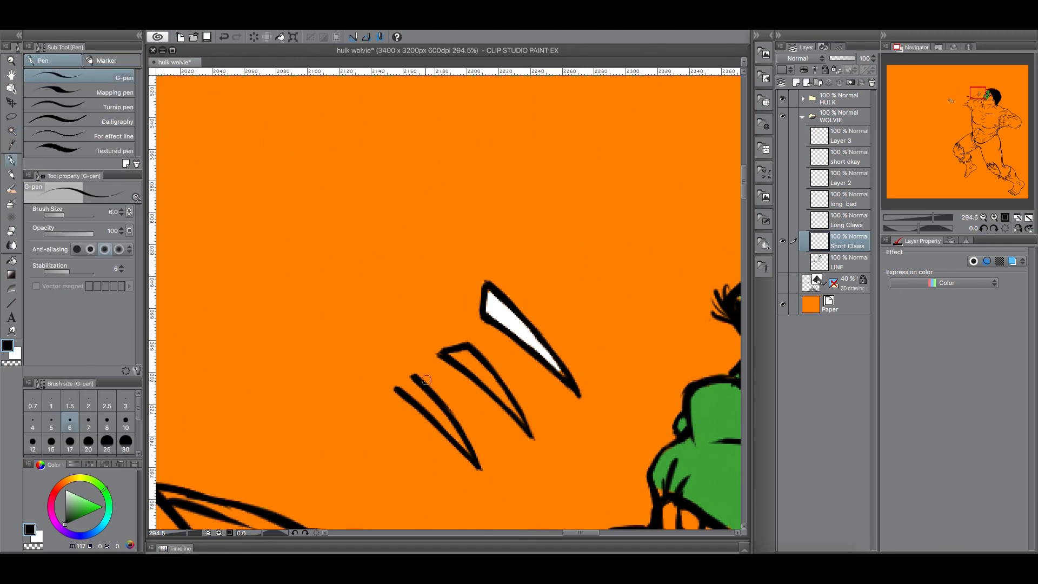
{"action": "mouse_move", "coordinate": [398, 389]}
{"action": "left_mouse_down"}
{"action": "mouse_move", "coordinate": [414, 374]}
{"action": "mouse_move", "coordinate": [399, 386]}
{"action": "left_mouse_up"}
Auto-select the insides of the middle and lowest short claws together and fill them with white.
{"action": "left_click", "coordinate": [11, 130]}
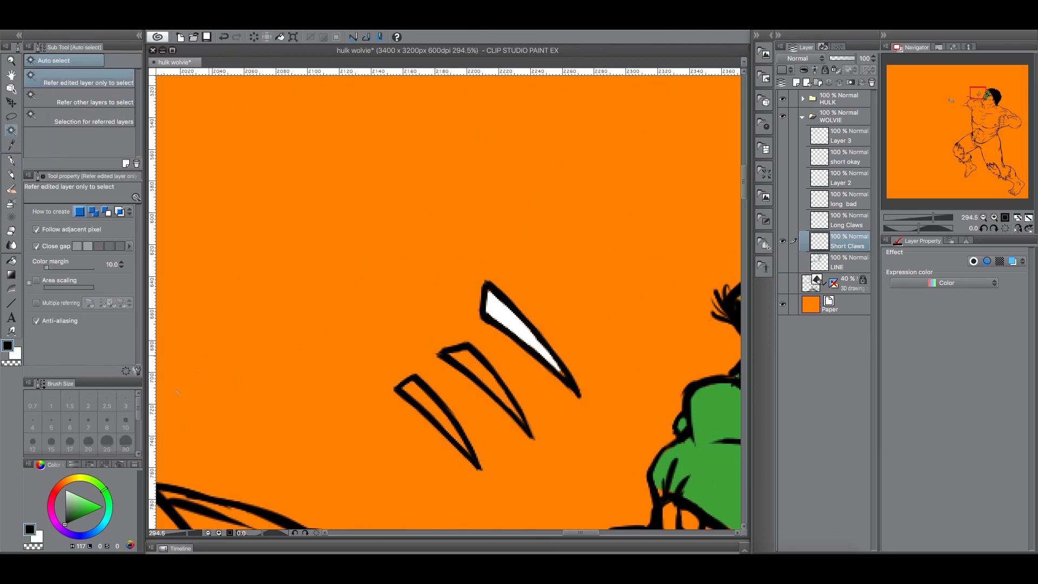
{"action": "left_click_drag", "start_coordinate": [72, 505], "coordinate": [65, 488]}
{"action": "left_click", "coordinate": [477, 368]}
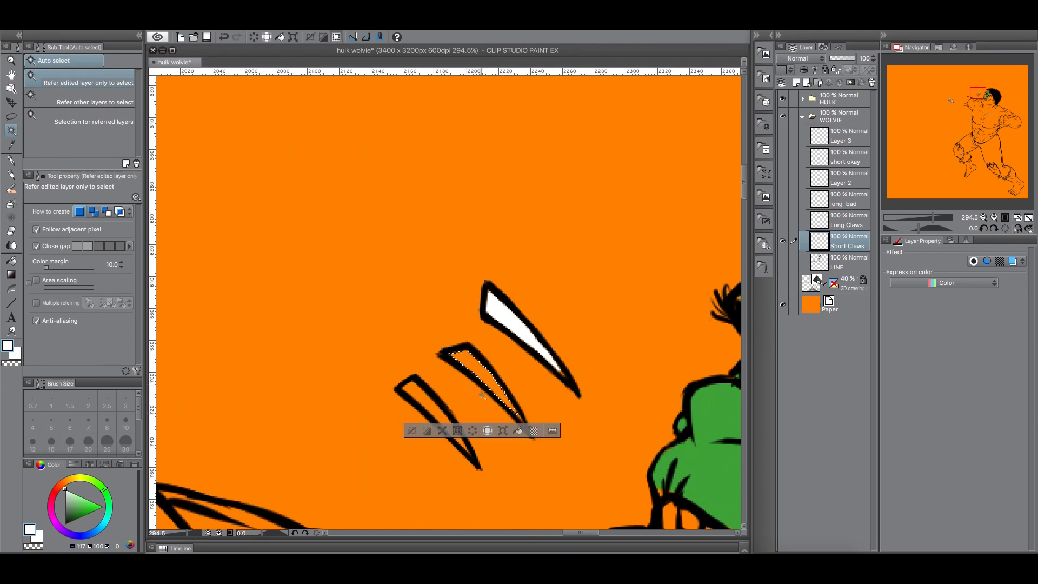
{"action": "left_click", "coordinate": [419, 397], "text": "shift"}
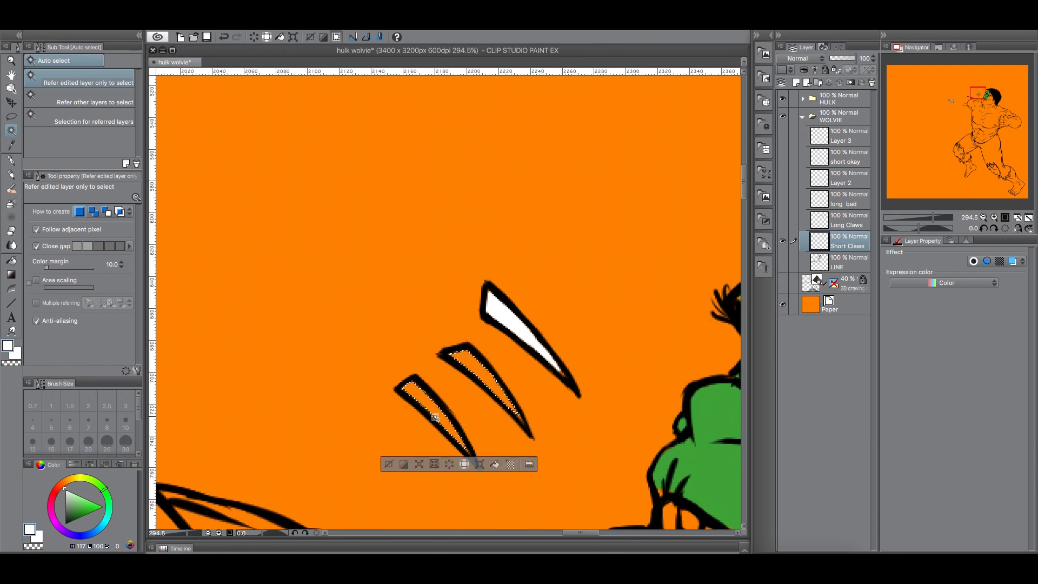
{"action": "left_click", "coordinate": [495, 464]}
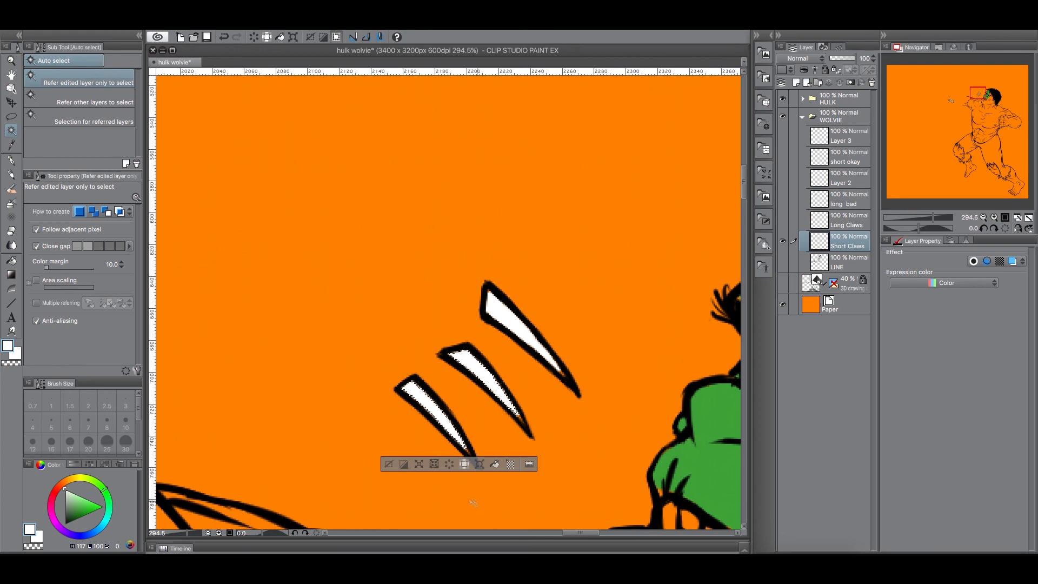
Deselect the filled short claws and show the LINE layer in the WOLVIE folder again.
{"action": "left_click", "coordinate": [388, 464]}
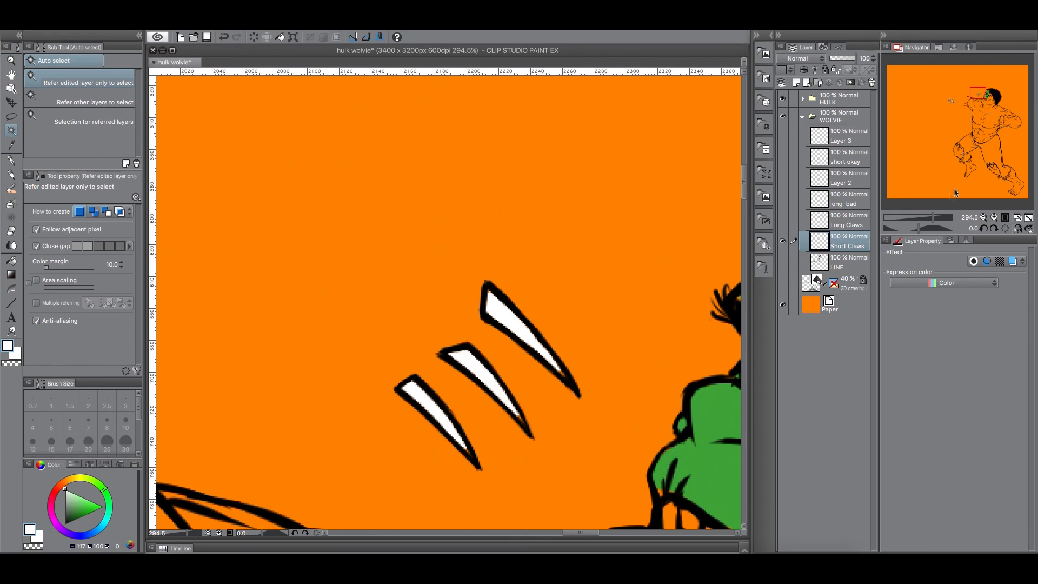
{"action": "left_click_drag", "start_coordinate": [935, 218], "coordinate": [919, 217]}
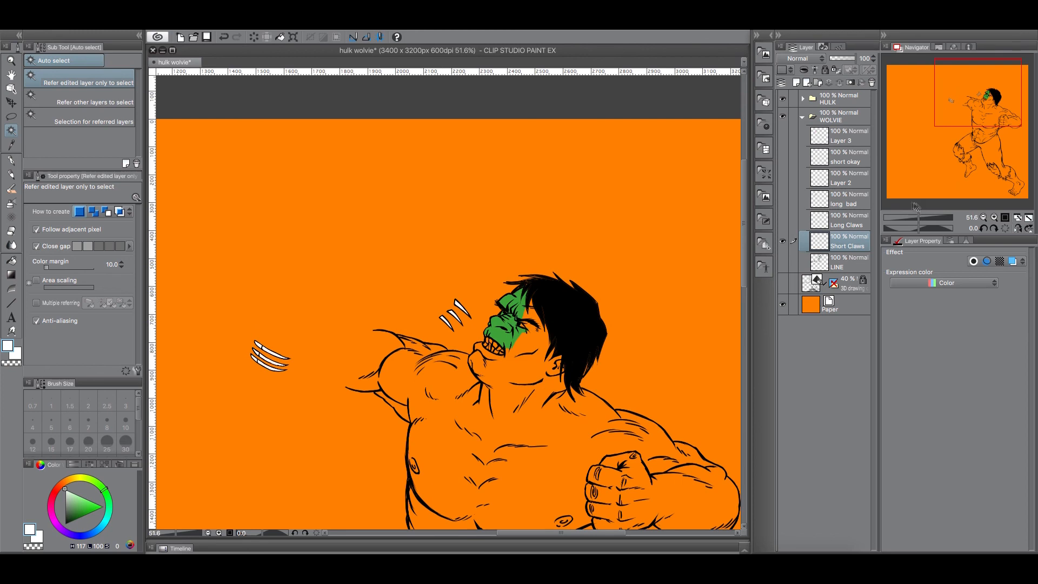
{"action": "left_click", "coordinate": [783, 261]}
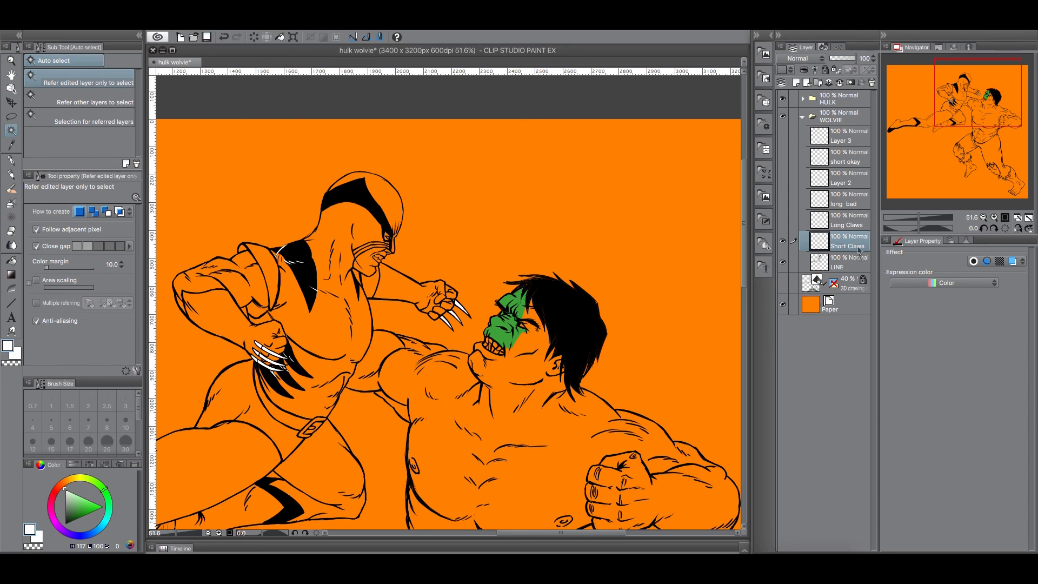
Set the Paper layer's color to White from the Apple color palette.
{"action": "left_click", "coordinate": [853, 306]}
{"action": "left_click", "coordinate": [1025, 256]}
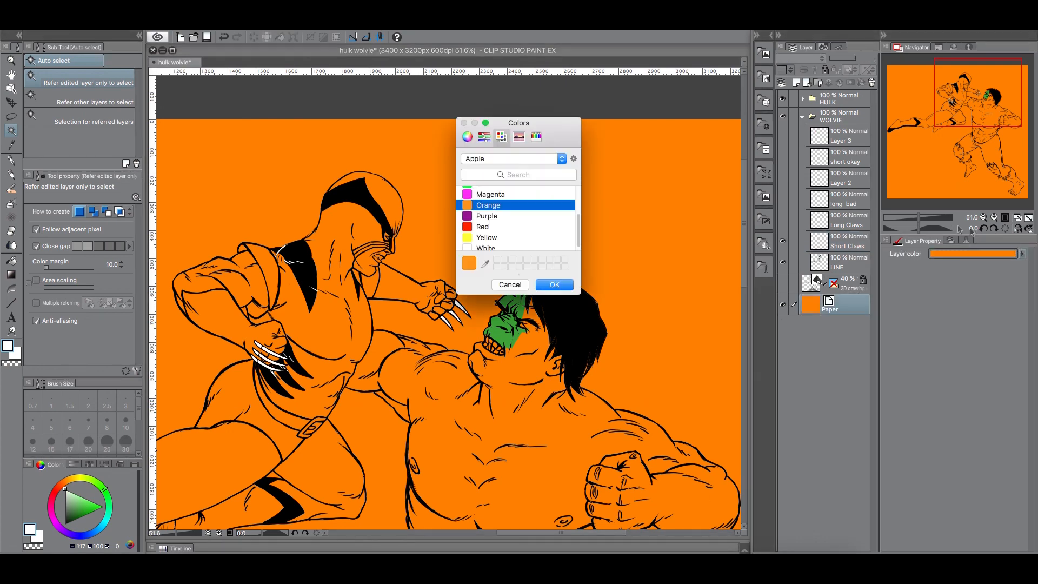
{"action": "left_click", "coordinate": [505, 244]}
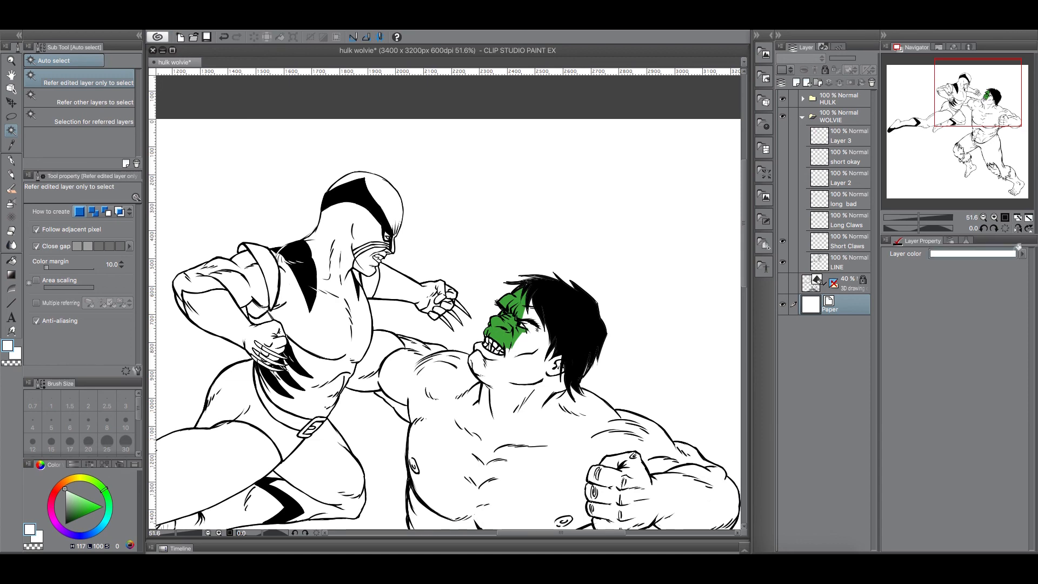
{"action": "left_click", "coordinate": [1028, 217]}
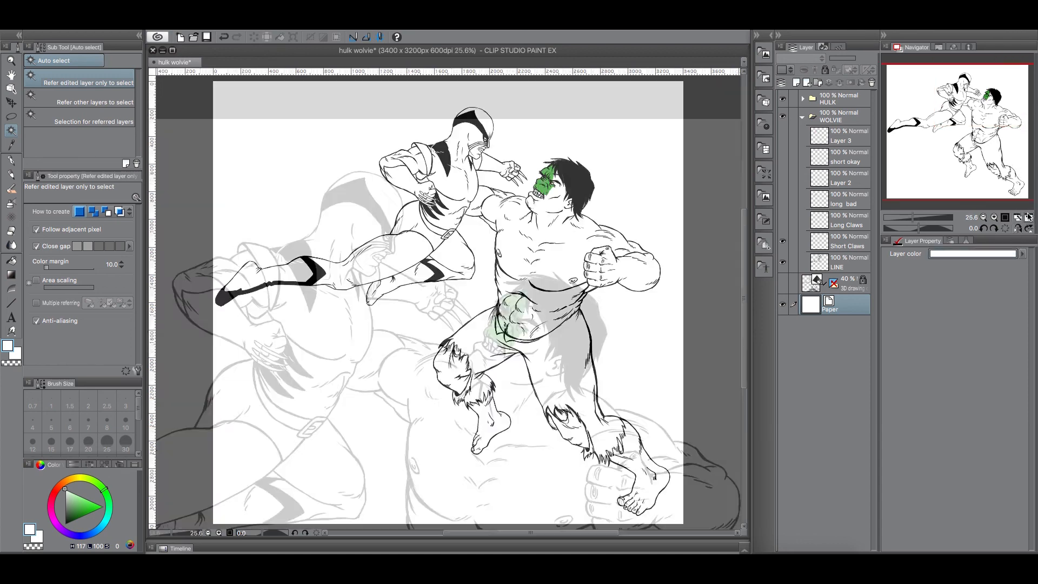